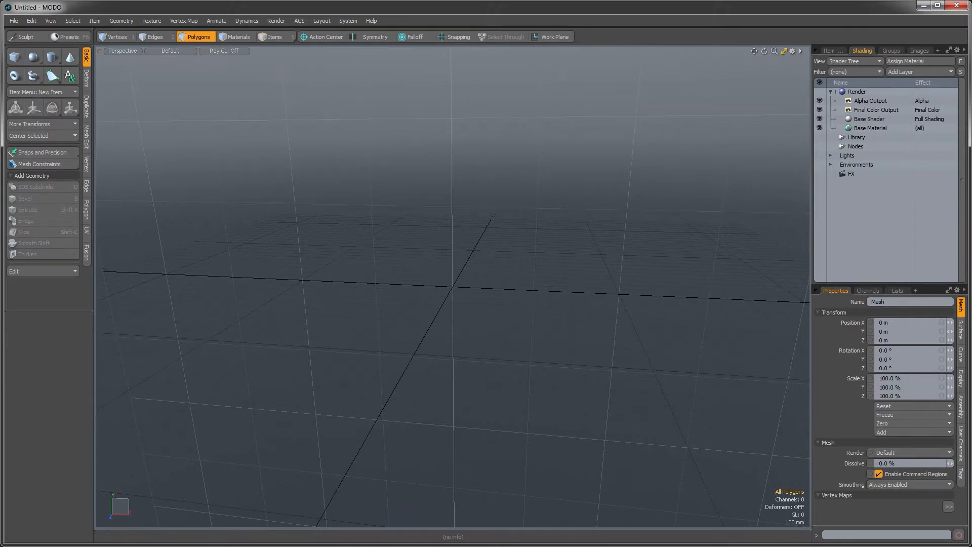
Step: Switch to the browser's Orange Fruit image results and examine enlarged photos of whole oranges, including stem and leaf close-ups
{"action": "key", "text": "alt+Tab"}
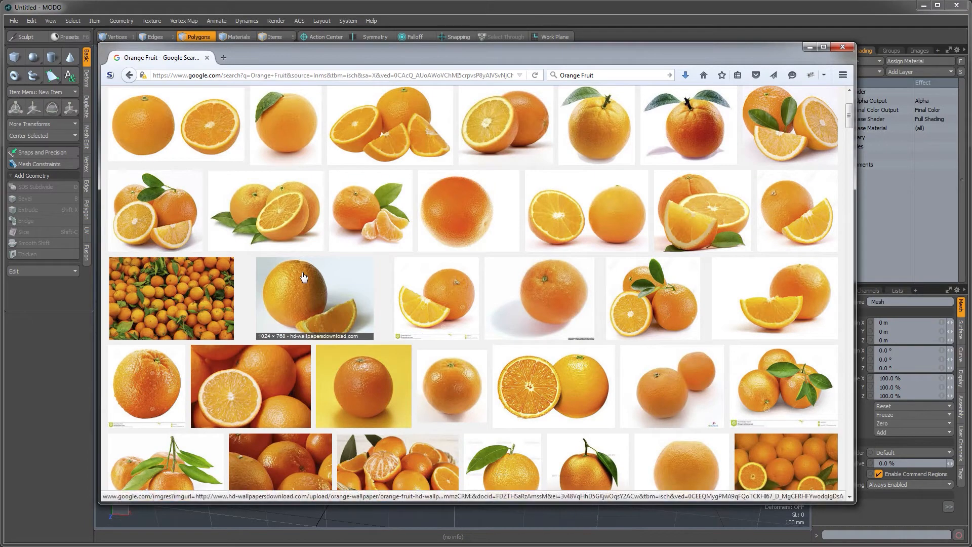
{"action": "scroll", "coordinate": [323, 319], "scroll_direction": "up", "scroll_amount": 3}
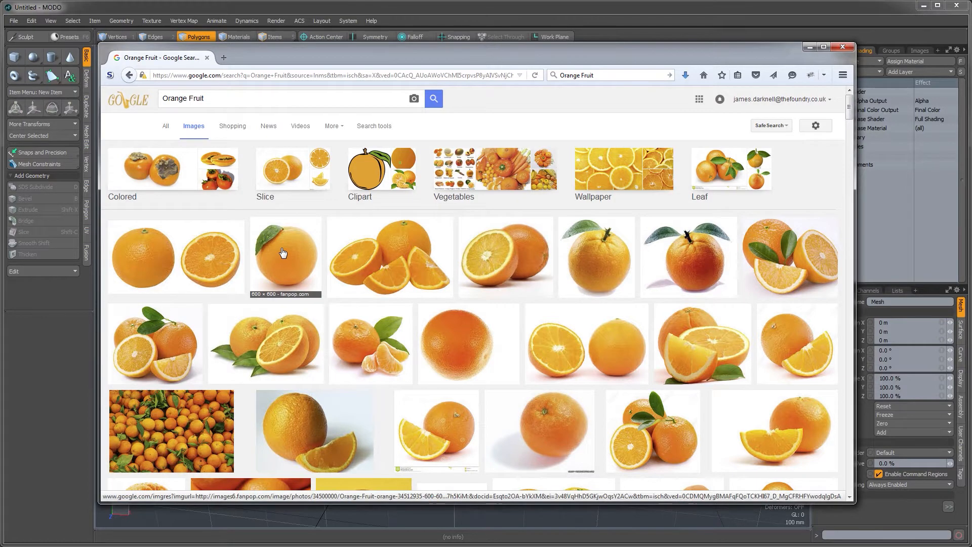
{"action": "left_click", "coordinate": [582, 253]}
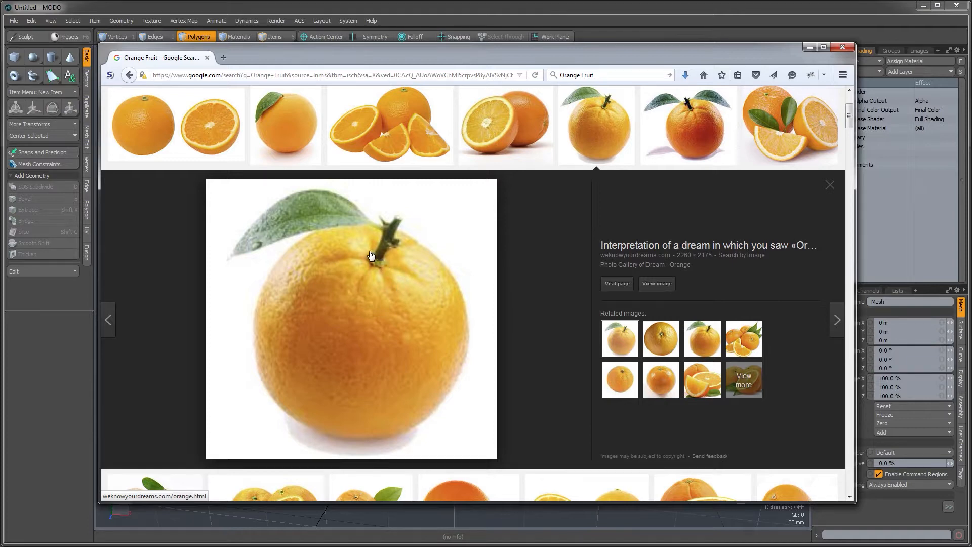
{"action": "left_click", "coordinate": [661, 339]}
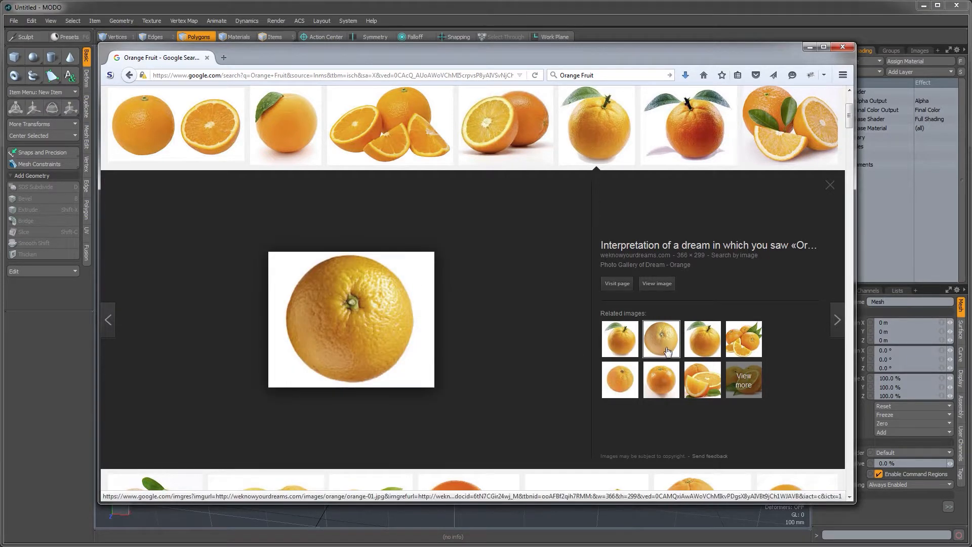
{"action": "left_click", "coordinate": [702, 339]}
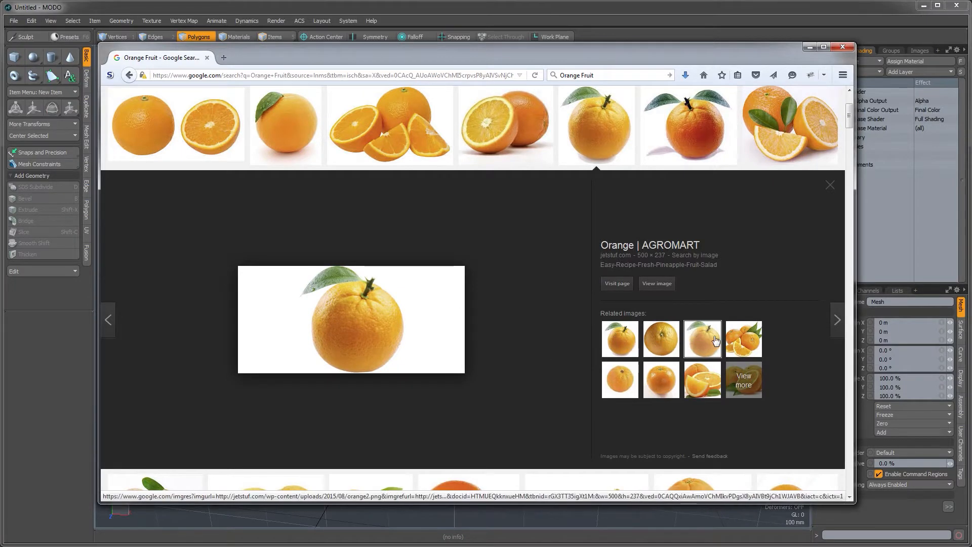
{"action": "left_click", "coordinate": [737, 341]}
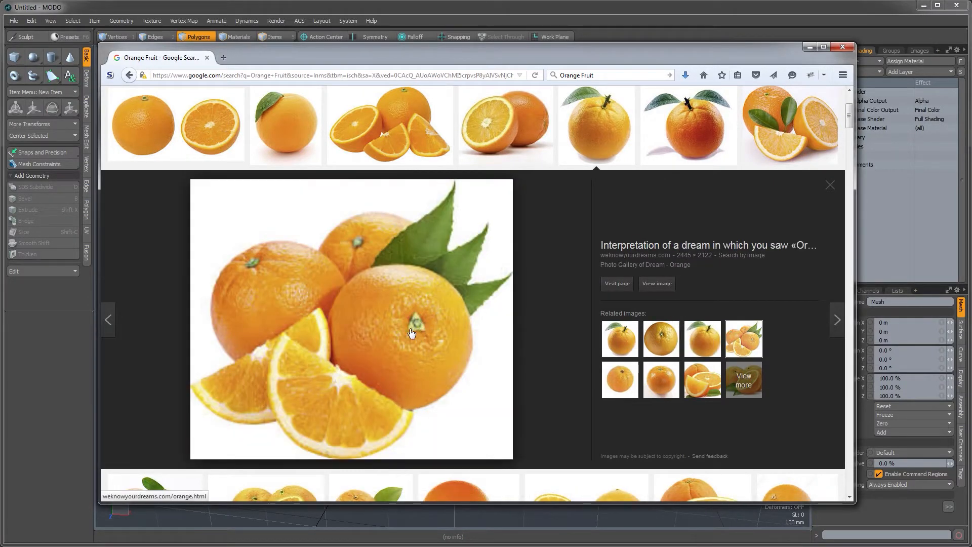
Step: Examine more orange photos, such as the one on yellow and one with a leaf, and return to MODO
{"action": "scroll", "coordinate": [449, 306], "scroll_direction": "down", "scroll_amount": 5}
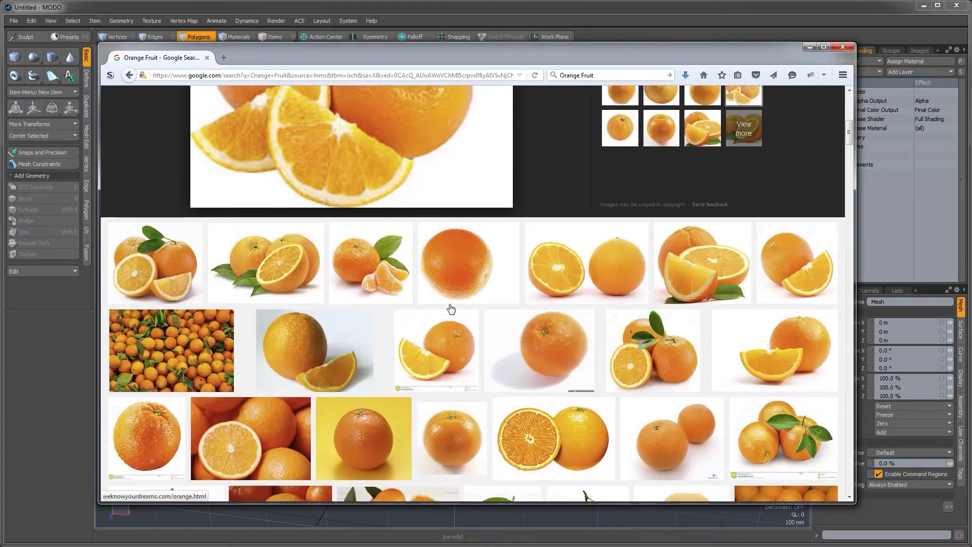
{"action": "scroll", "coordinate": [435, 355], "scroll_direction": "down", "scroll_amount": 1}
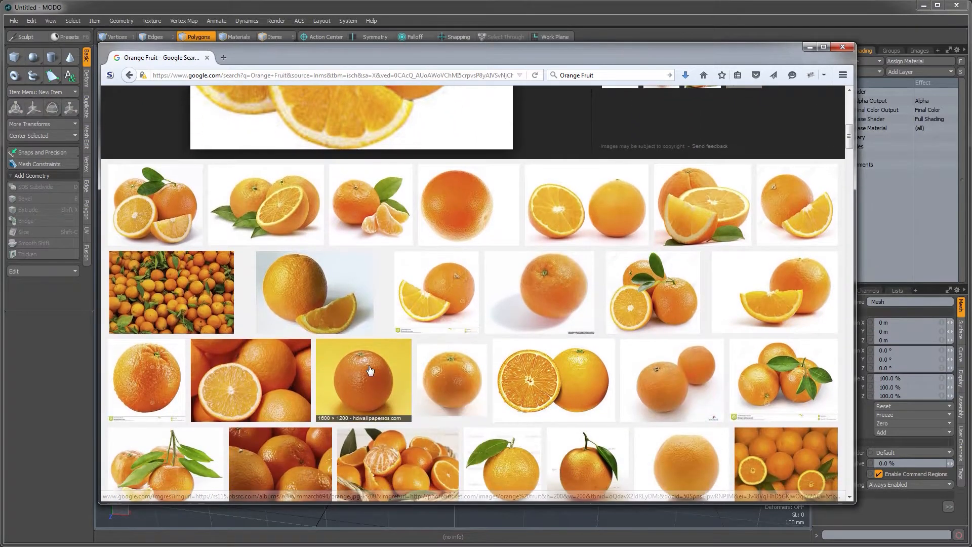
{"action": "left_click", "coordinate": [362, 383]}
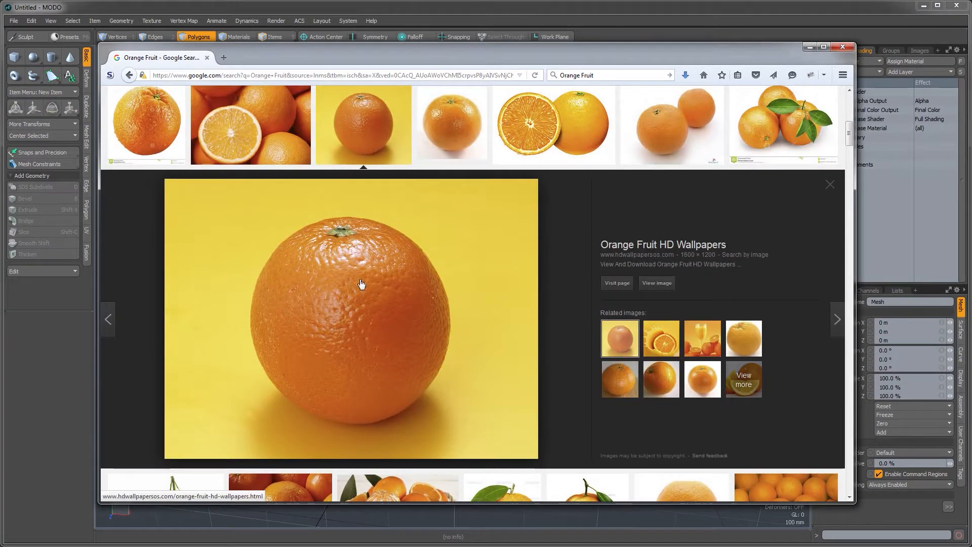
{"action": "left_click", "coordinate": [650, 373]}
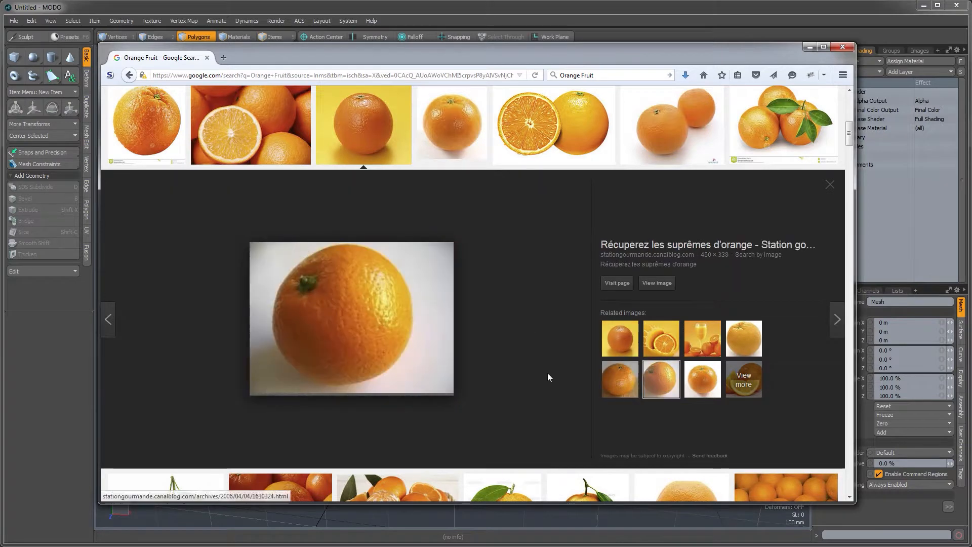
{"action": "scroll", "coordinate": [410, 298], "scroll_direction": "down", "scroll_amount": 4}
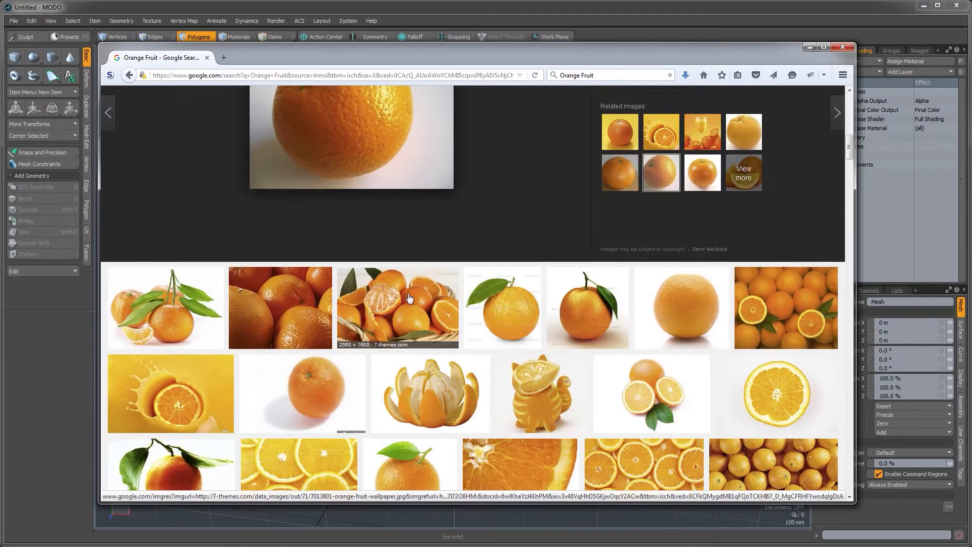
{"action": "left_click", "coordinate": [529, 299]}
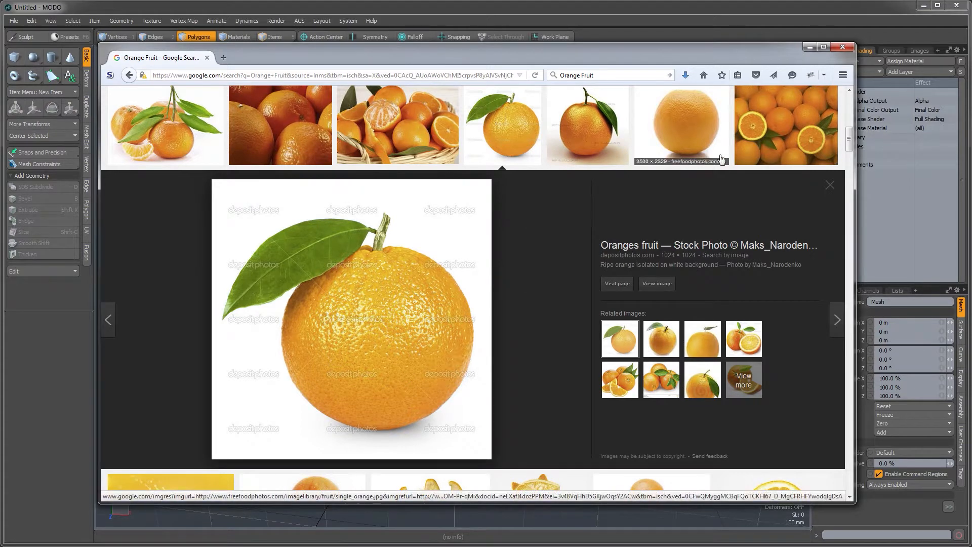
{"action": "scroll", "coordinate": [518, 293], "scroll_direction": "up", "scroll_amount": 2}
{"action": "scroll", "coordinate": [518, 292], "scroll_direction": "up", "scroll_amount": 1}
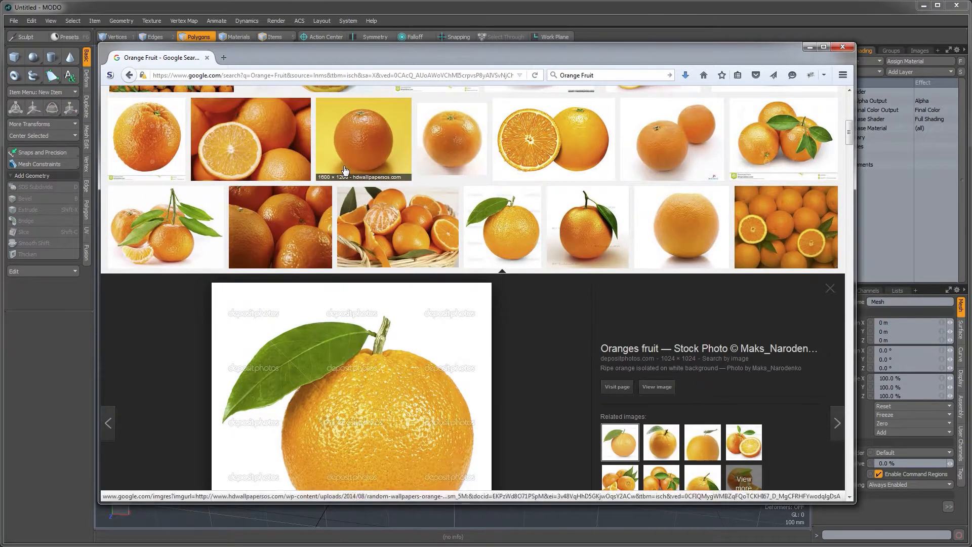
{"action": "left_click", "coordinate": [809, 47]}
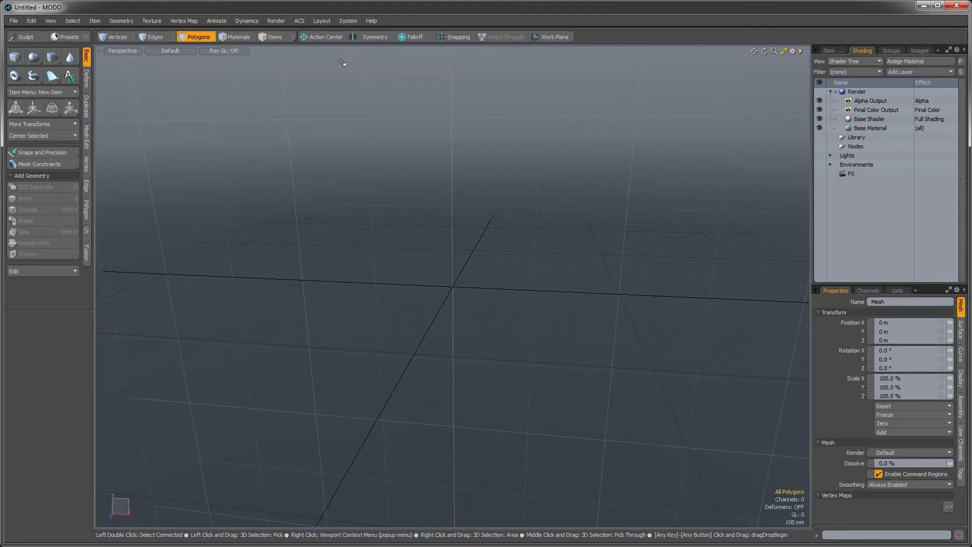
Step: Try the Setup layout, return to the Model layout, and inspect the available layouts in the layout palette
{"action": "left_click", "coordinate": [393, 26]}
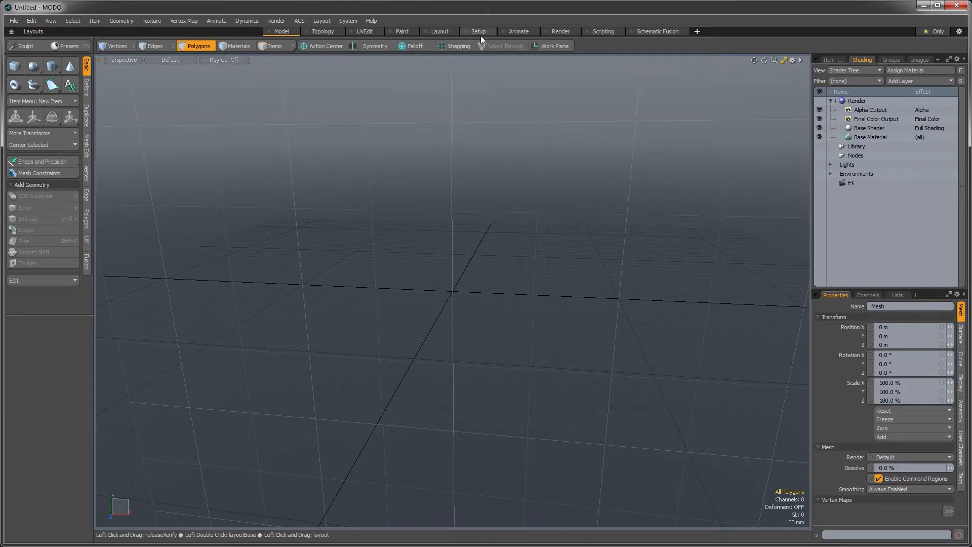
{"action": "left_click", "coordinate": [478, 32]}
{"action": "left_click", "coordinate": [282, 31]}
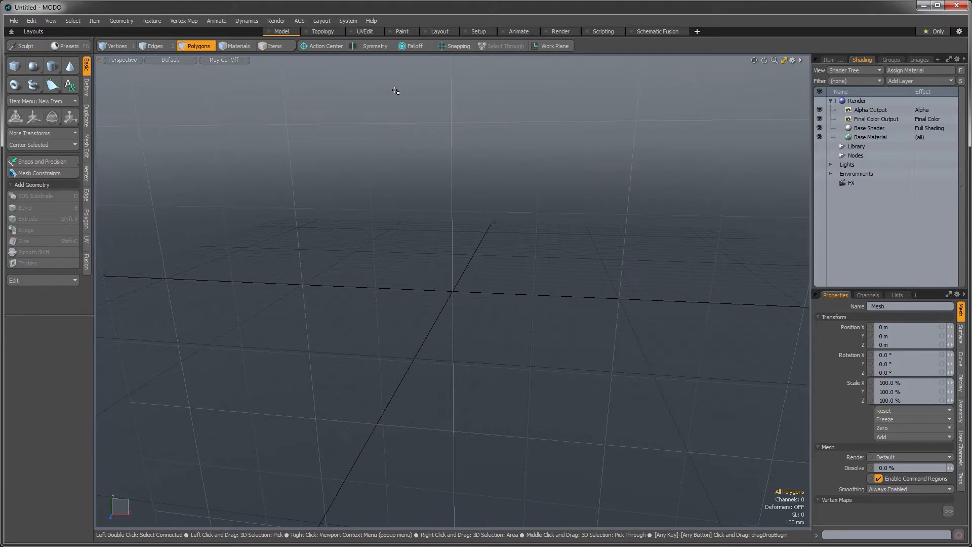
{"action": "left_click", "coordinate": [11, 33]}
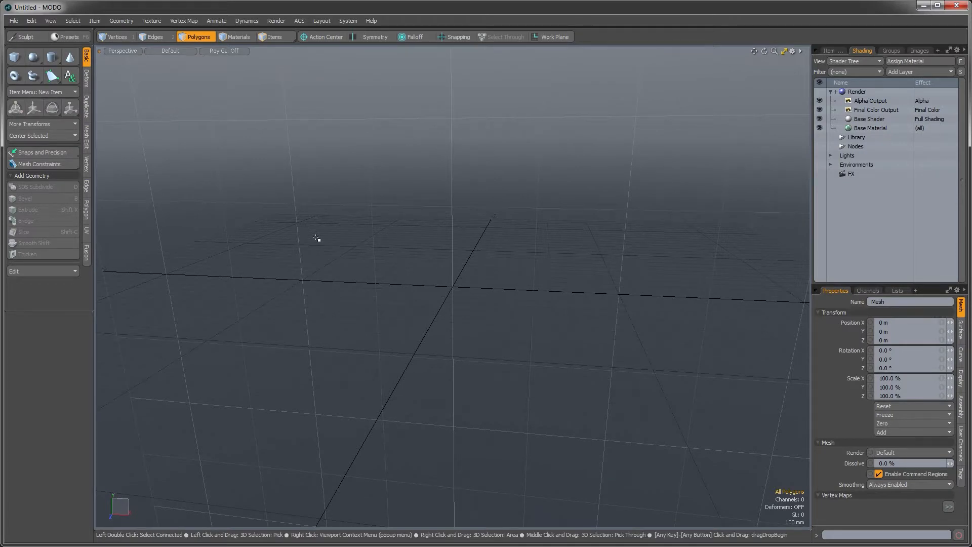
{"action": "key", "text": "ctrl+Tab"}
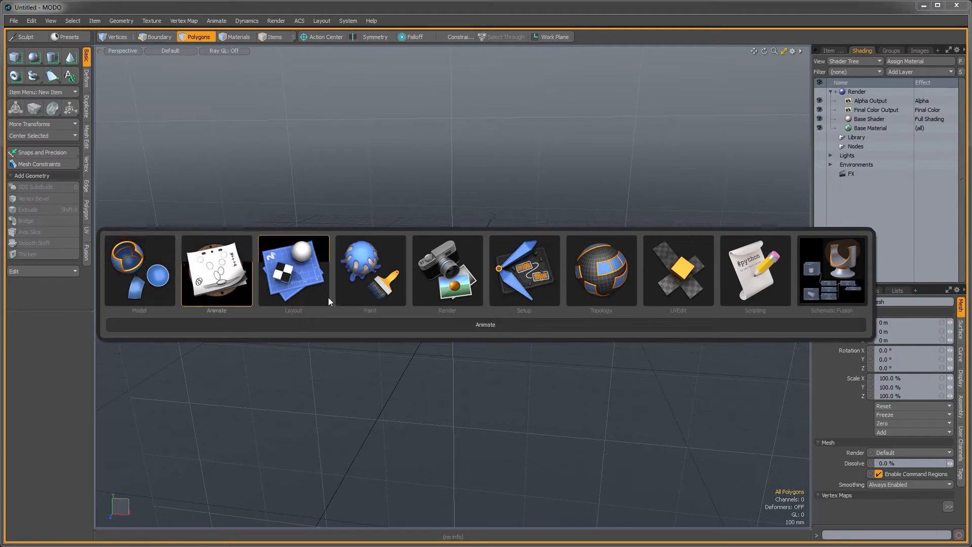
{"action": "left_click", "coordinate": [159, 285]}
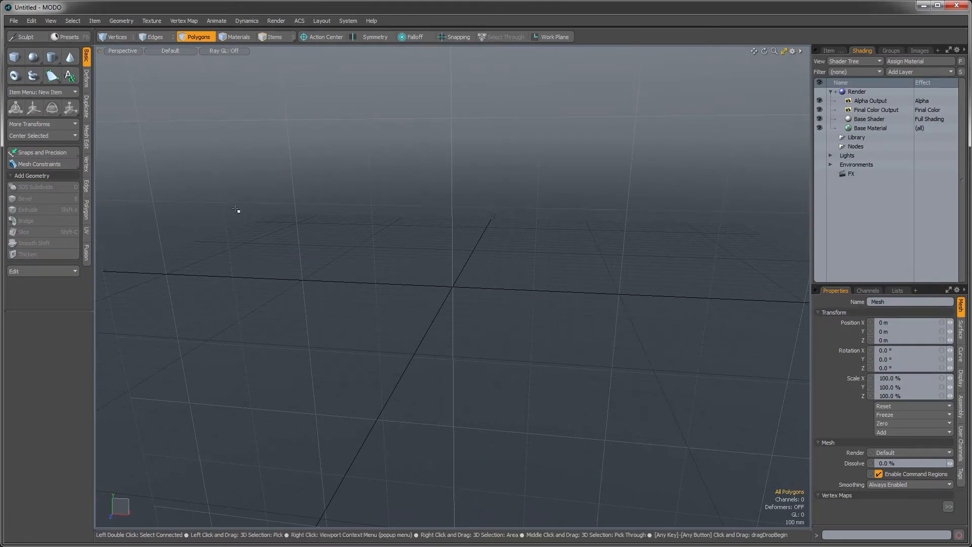
Step: Reset to a fresh default scene and slightly widen the modeling toolbox
{"action": "left_click", "coordinate": [15, 22]}
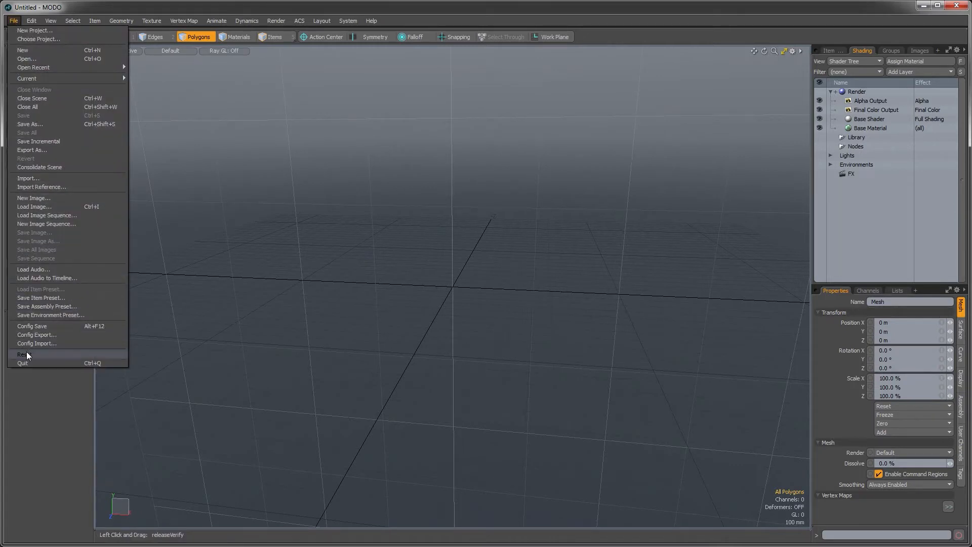
{"action": "left_click", "coordinate": [26, 354]}
{"action": "left_click", "coordinate": [590, 263]}
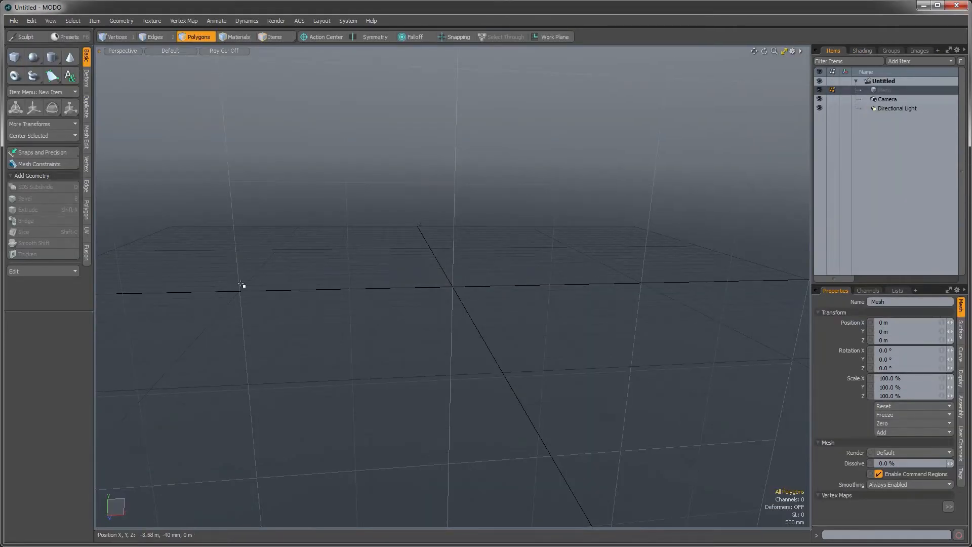
{"action": "left_click_drag", "start_coordinate": [94, 287], "coordinate": [102, 287]}
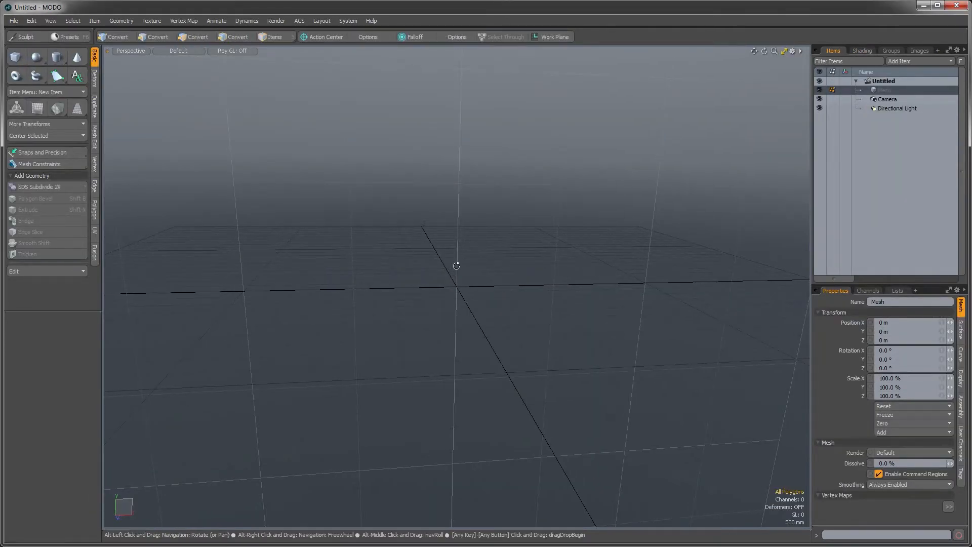
Step: Create a uniform Quadball sphere primitive near the origin with a radius of about 2.84 m
{"action": "left_click_drag", "start_coordinate": [454, 265], "coordinate": [468, 307], "text": "alt"}
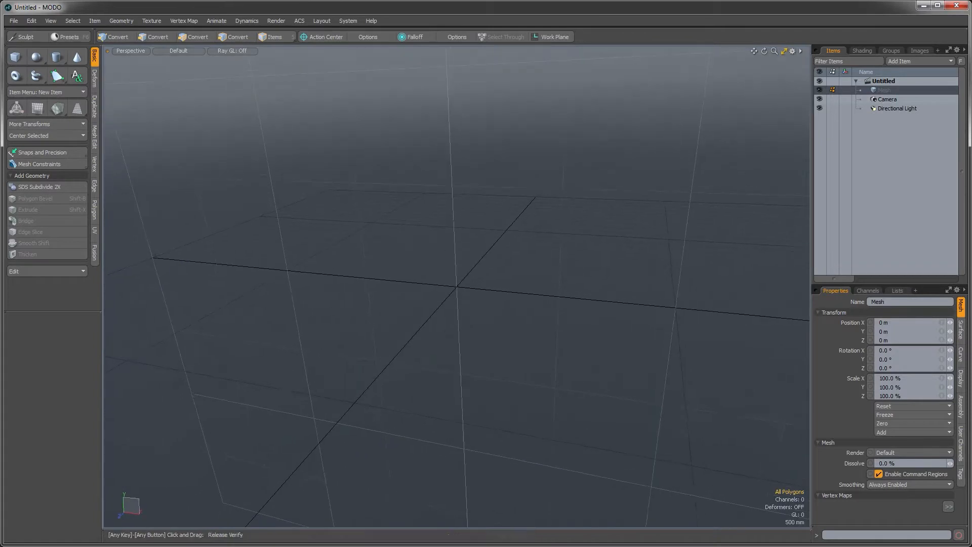
{"action": "key", "text": "3"}
{"action": "left_click", "coordinate": [34, 60]}
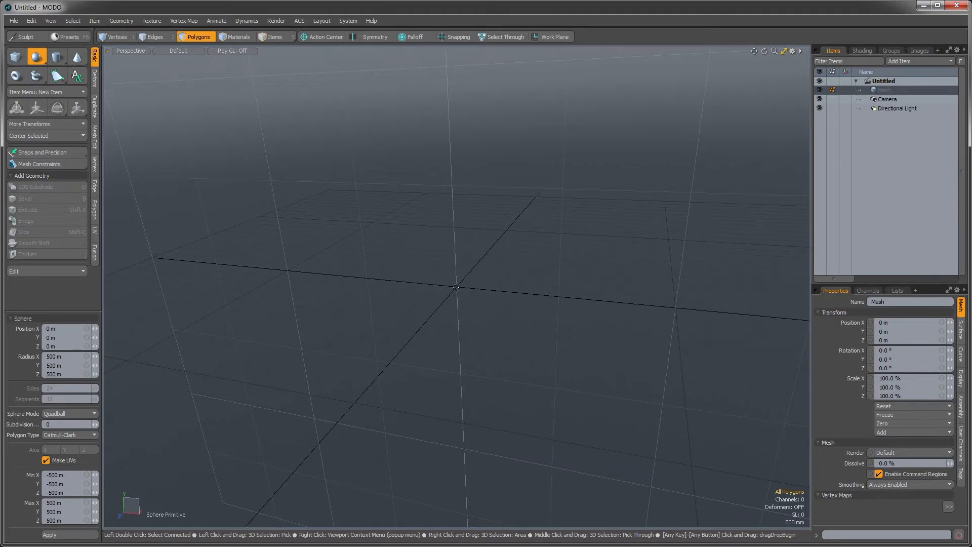
{"action": "key", "text": "ctrl"}
{"action": "left_click_drag", "start_coordinate": [457, 286], "coordinate": [590, 300], "text": "ctrl"}
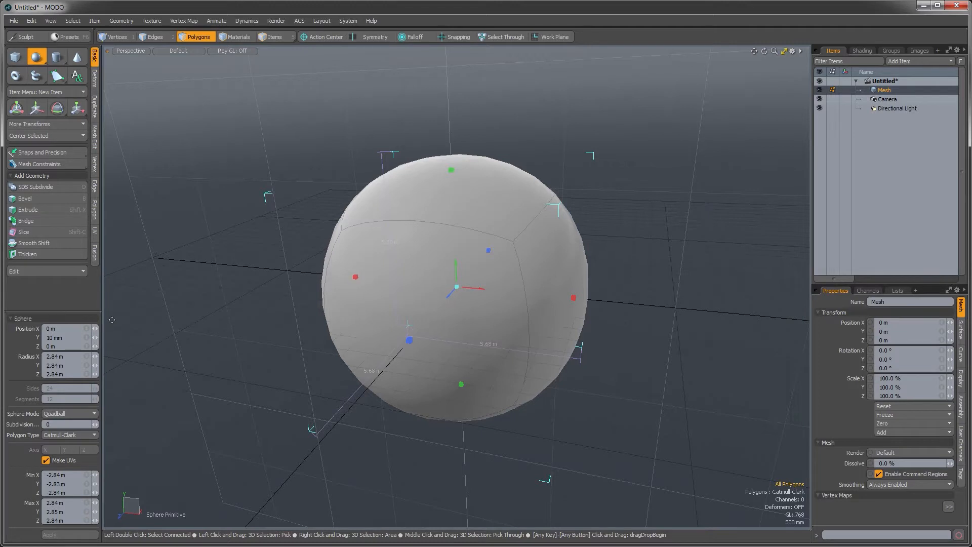
Step: Set the sphere's position to 0 m and its radius to 500 mm on all three axes
{"action": "left_click", "coordinate": [87, 330]}
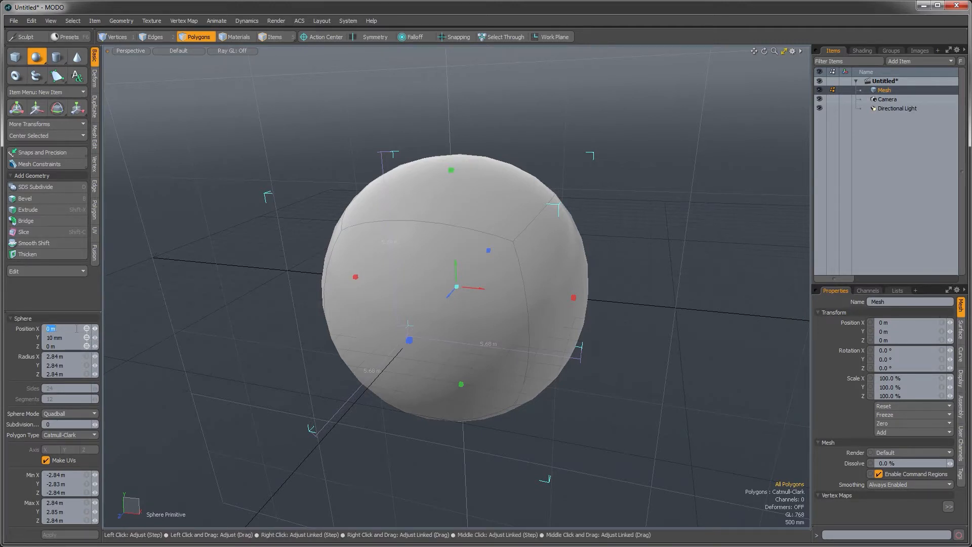
{"action": "key", "text": "Return"}
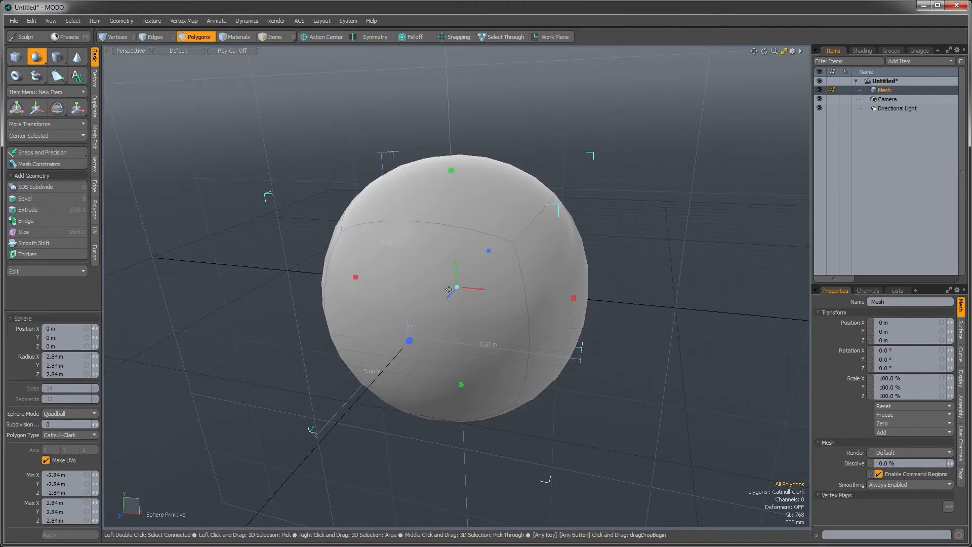
{"action": "left_click", "coordinate": [86, 357]}
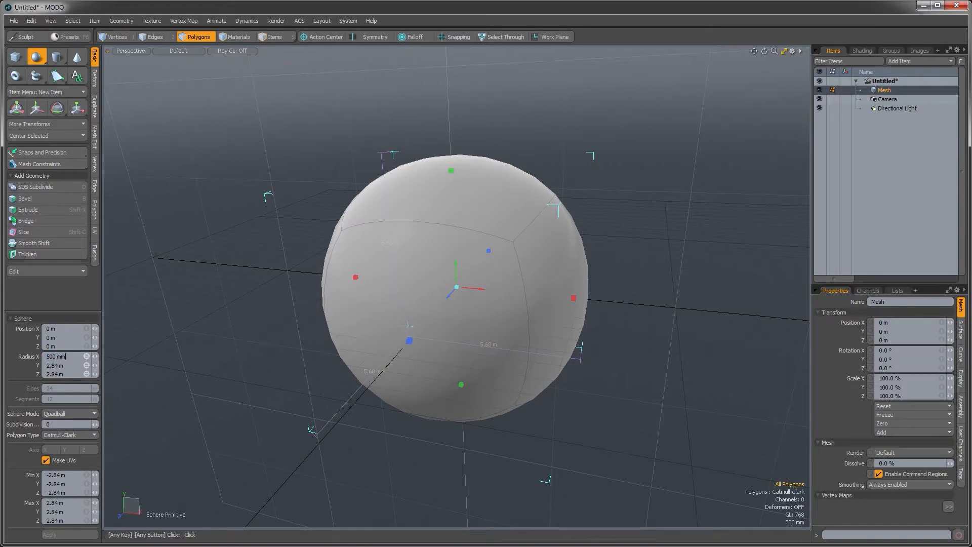
{"action": "type", "text": "500 mm"}
{"action": "key", "text": "Return"}
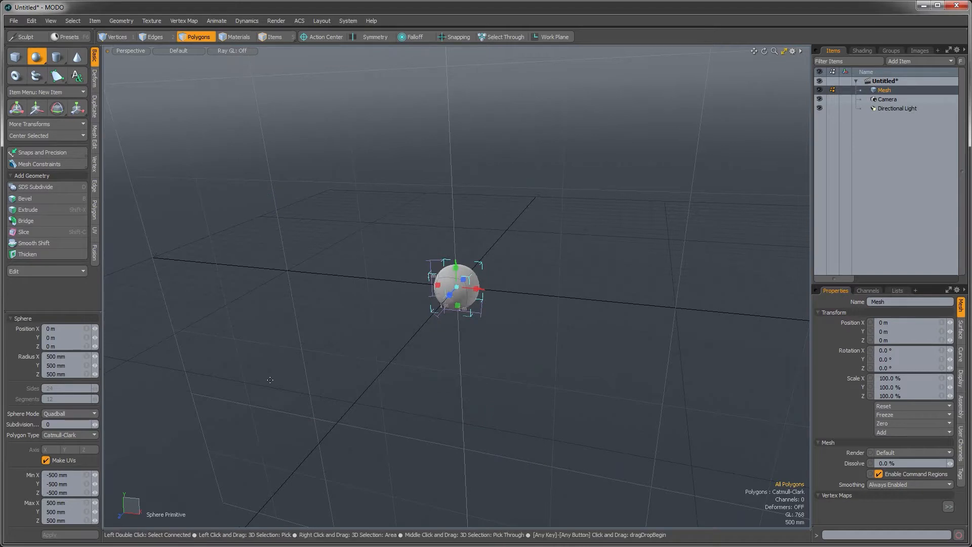
Step: Try the Globe sphere mode and examine the polygon layout around the sphere's top pole
{"action": "mouse_move", "coordinate": [454, 301]}
{"action": "left_mouse_down", "text": "ctrl+alt"}
{"action": "mouse_move", "coordinate": [499, 255]}
{"action": "mouse_move", "coordinate": [472, 307]}
{"action": "left_mouse_up", "text": "ctrl+alt"}
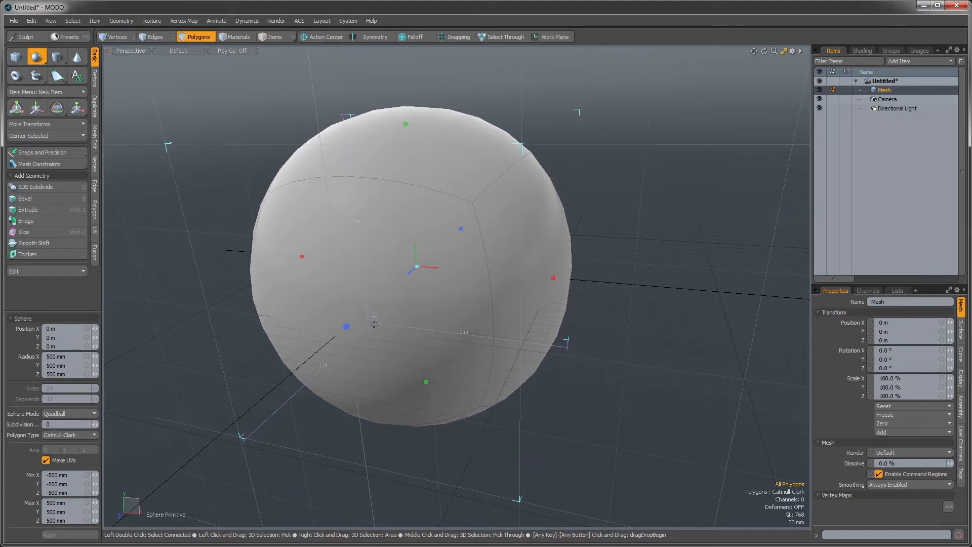
{"action": "left_click_drag", "start_coordinate": [471, 287], "coordinate": [427, 289], "text": "ctrl+alt"}
{"action": "left_click_drag", "start_coordinate": [428, 290], "coordinate": [443, 316], "text": "alt"}
{"action": "left_click_drag", "start_coordinate": [506, 313], "coordinate": [445, 253], "text": "ctrl+alt"}
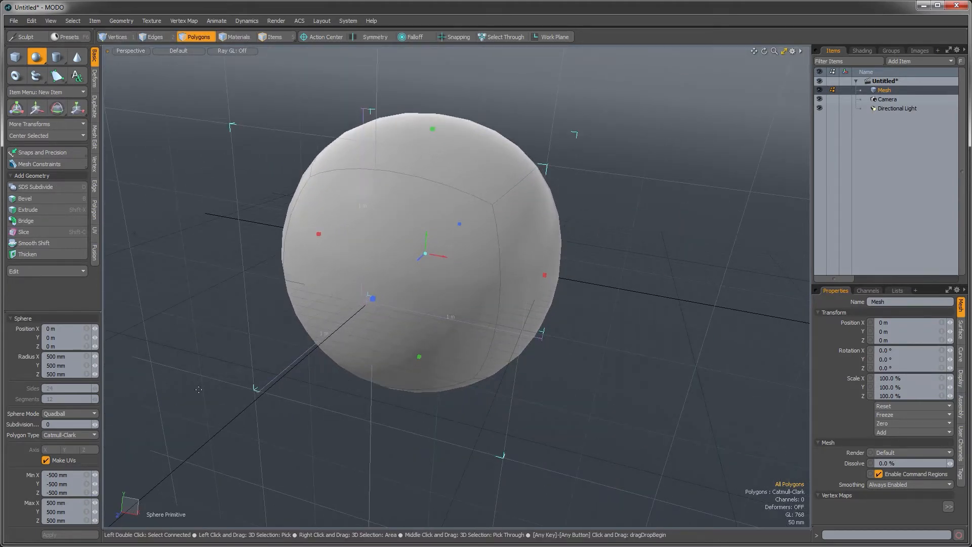
{"action": "left_click", "coordinate": [74, 413]}
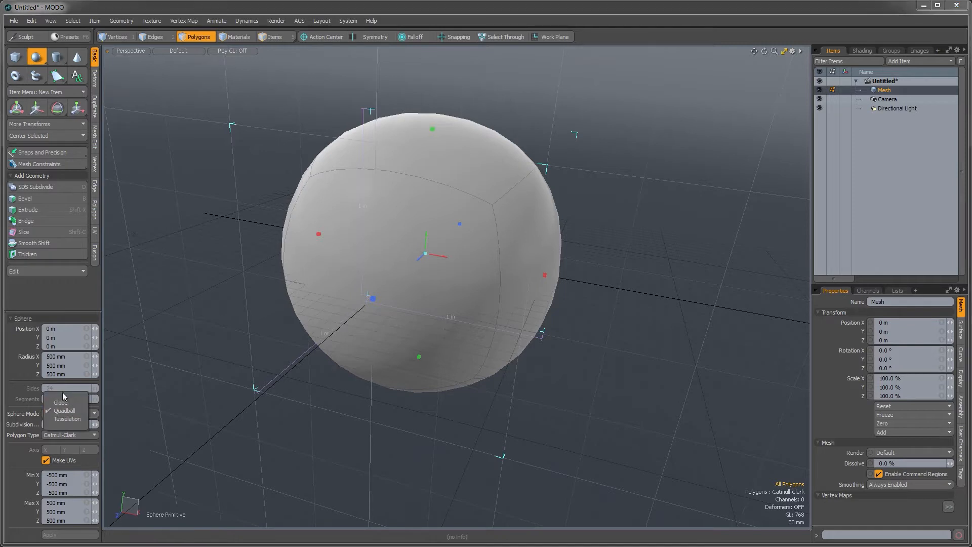
{"action": "left_click", "coordinate": [62, 391]}
{"action": "mouse_move", "coordinate": [422, 172]}
{"action": "left_mouse_down", "text": "alt"}
{"action": "mouse_move", "coordinate": [419, 195]}
{"action": "mouse_move", "coordinate": [440, 177]}
{"action": "left_mouse_up", "text": "alt"}
{"action": "left_click_drag", "start_coordinate": [413, 101], "coordinate": [416, 136], "text": "alt+shift"}
{"action": "left_click_drag", "start_coordinate": [416, 137], "coordinate": [413, 154], "text": "alt"}
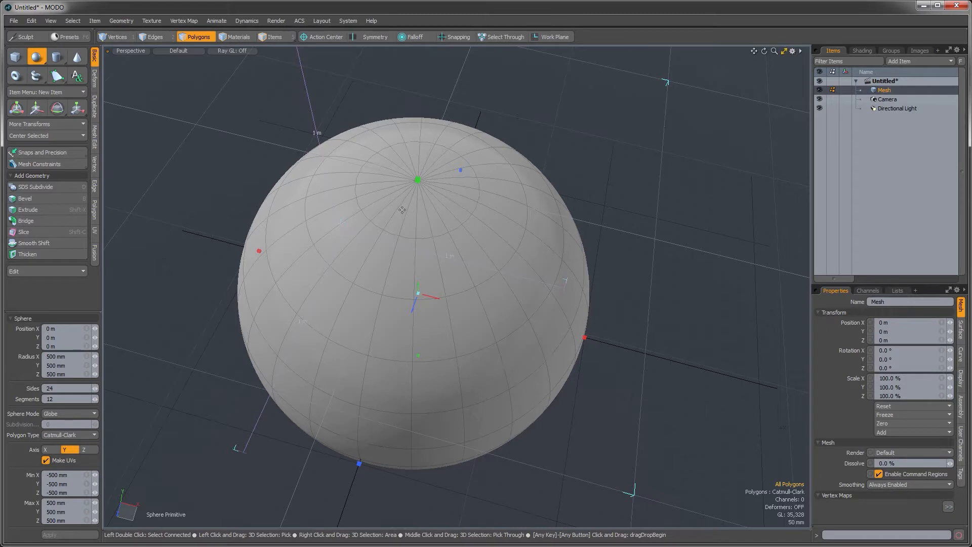
Step: Change the sphere mode back to Quadball and view its polygon layout
{"action": "left_click", "coordinate": [50, 414]}
{"action": "left_click", "coordinate": [56, 427]}
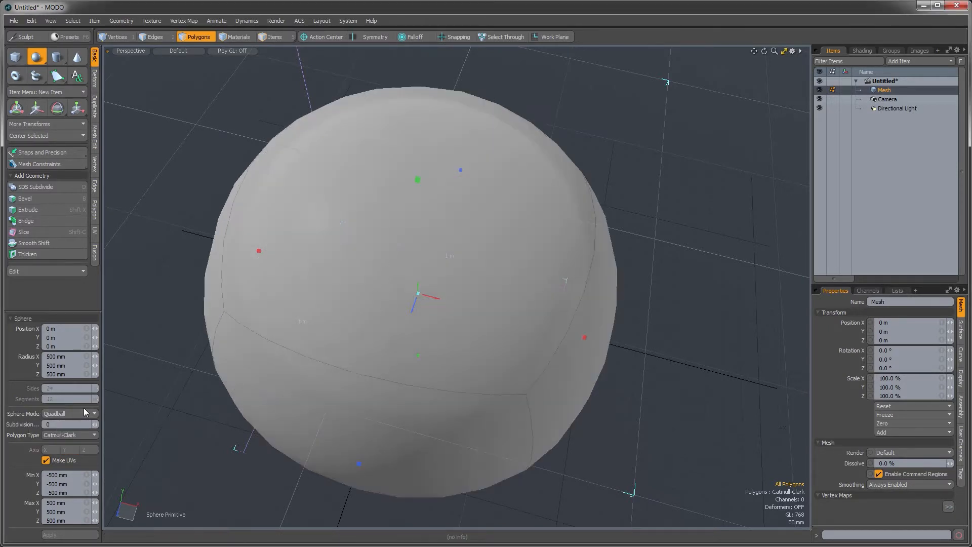
{"action": "left_click_drag", "start_coordinate": [304, 354], "coordinate": [334, 357], "text": "alt"}
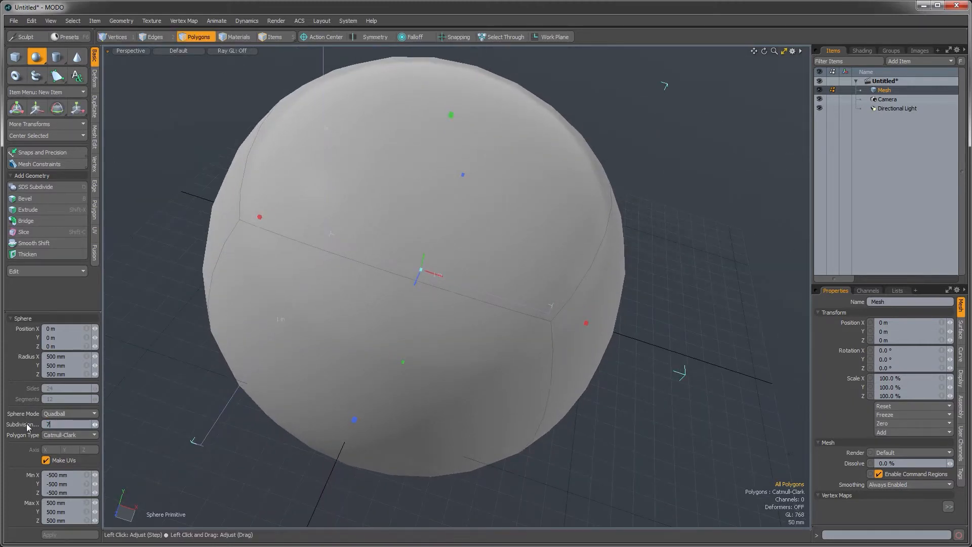
Step: Set the sphere's subdivision level to 7 and finish the primitive
{"action": "key", "text": "Tab"}
{"action": "left_click_drag", "start_coordinate": [442, 196], "coordinate": [430, 169], "text": "alt"}
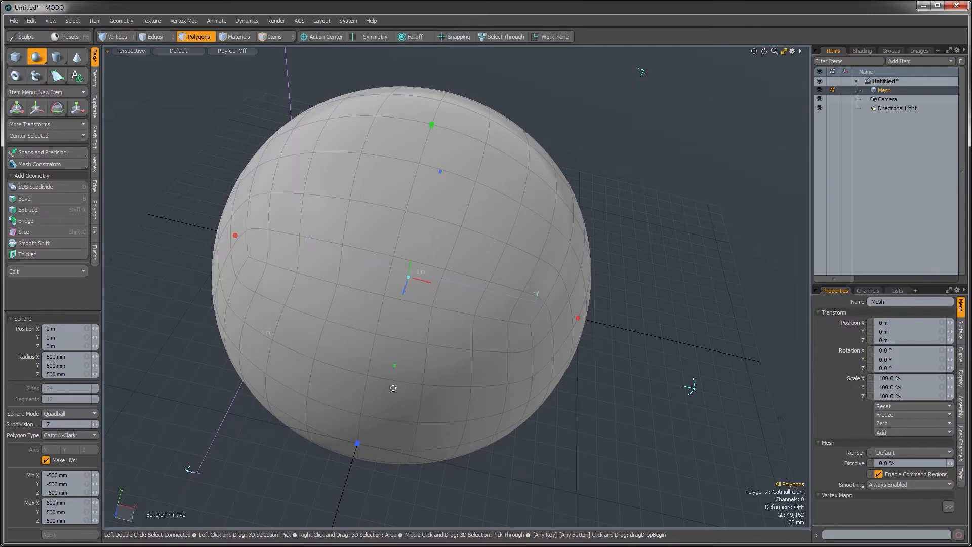
{"action": "left_click_drag", "start_coordinate": [393, 388], "coordinate": [400, 292], "text": "alt"}
{"action": "key", "text": "space"}
Step: Highlight a strip of five polygons bending around one of the sphere's three-way corners to examine the polygon flow, and clear the selection
{"action": "left_click_drag", "start_coordinate": [483, 354], "coordinate": [455, 333], "text": "alt+shift"}
{"action": "mouse_move", "coordinate": [420, 335]}
{"action": "left_mouse_down"}
{"action": "mouse_move", "coordinate": [571, 334]}
{"action": "mouse_move", "coordinate": [523, 326]}
{"action": "left_mouse_up"}
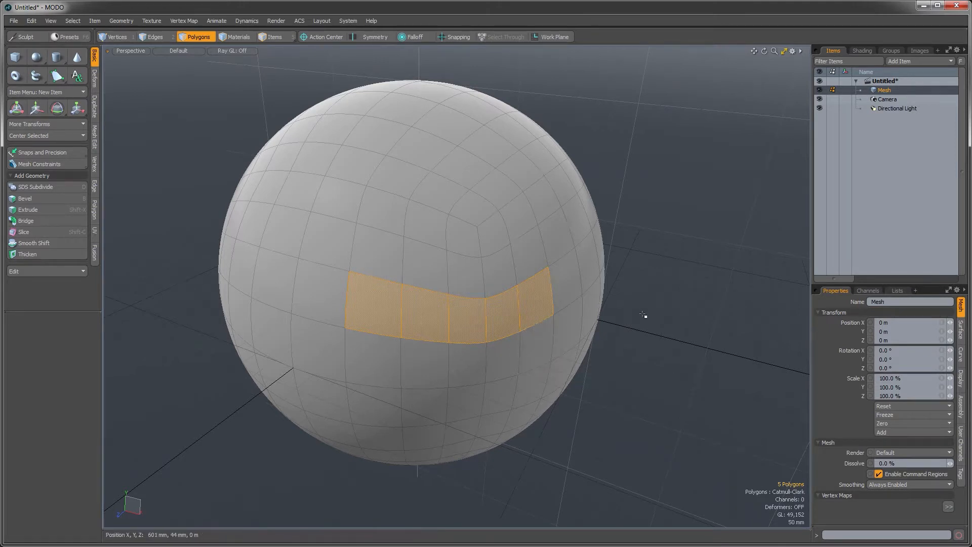
{"action": "left_click_drag", "start_coordinate": [601, 326], "coordinate": [522, 345], "text": "alt"}
{"action": "left_click", "coordinate": [636, 347]}
Step: Select the four polygons surrounding the sphere's top centre point
{"action": "left_click_drag", "start_coordinate": [557, 283], "coordinate": [401, 202], "text": "alt"}
{"action": "left_click", "coordinate": [452, 275]}
{"action": "scroll", "coordinate": [438, 254], "scroll_direction": "up", "scroll_amount": 3}
{"action": "left_click_drag", "start_coordinate": [438, 254], "coordinate": [462, 268], "text": "alt"}
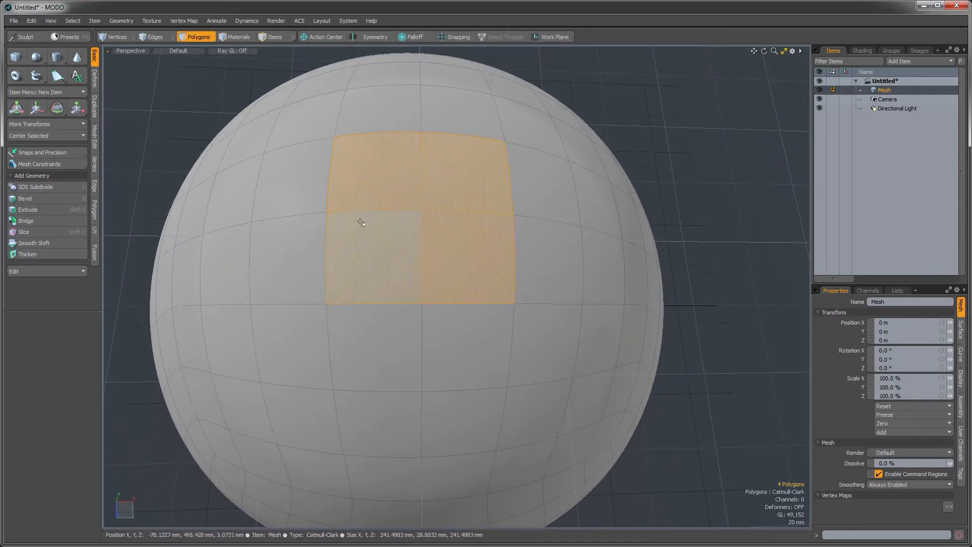
{"action": "left_click_drag", "start_coordinate": [358, 220], "coordinate": [412, 256], "text": "alt"}
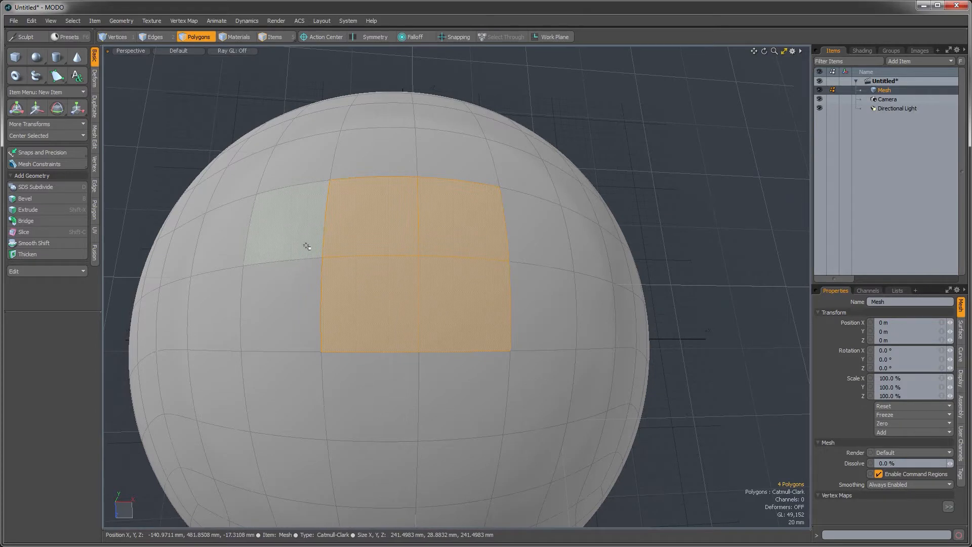
{"action": "key", "text": "ctrl"}
Step: Bevel the four top polygons as a group with an inset of about 41.6 mm and a shift of about -6 mm
{"action": "key", "text": "shift+b"}
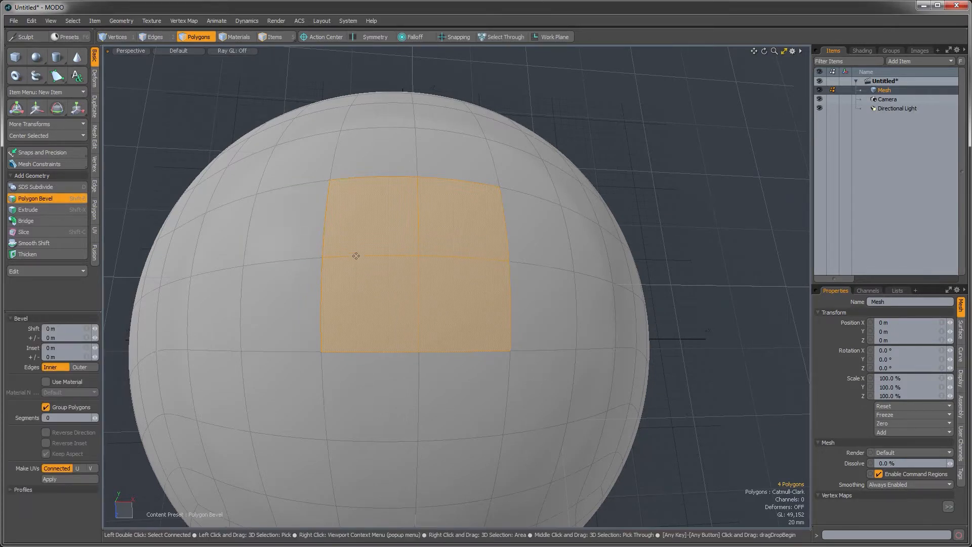
{"action": "left_click", "coordinate": [458, 299]}
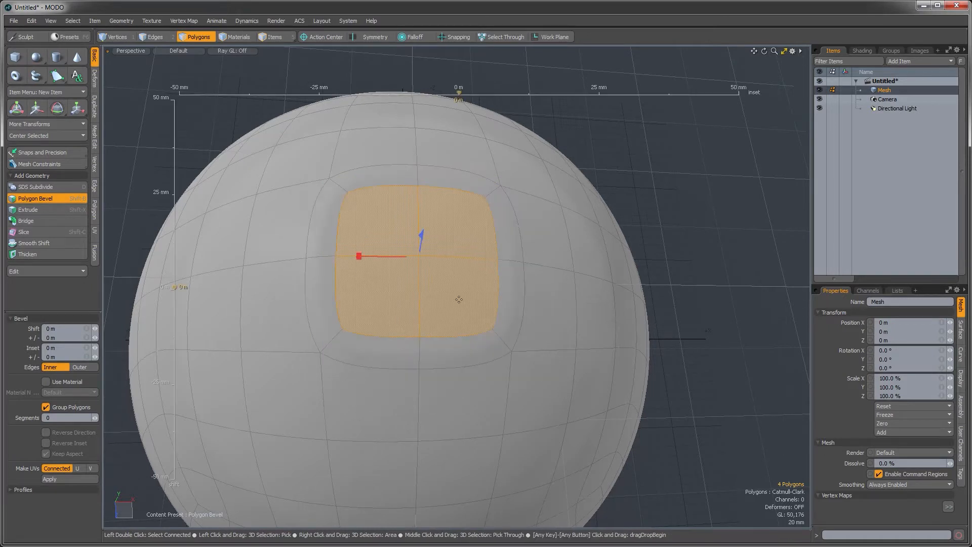
{"action": "left_click_drag", "start_coordinate": [359, 256], "coordinate": [385, 256]}
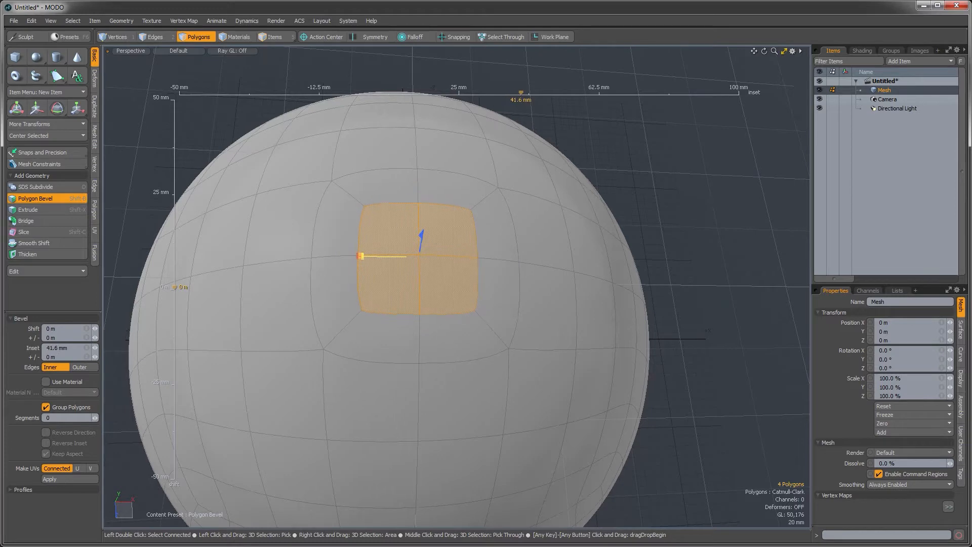
{"action": "mouse_move", "coordinate": [583, 313]}
{"action": "left_mouse_down", "text": "alt"}
{"action": "mouse_move", "coordinate": [431, 161]}
{"action": "mouse_move", "coordinate": [456, 243]}
{"action": "mouse_move", "coordinate": [445, 208]}
{"action": "mouse_move", "coordinate": [445, 260]}
{"action": "mouse_move", "coordinate": [396, 233]}
{"action": "mouse_move", "coordinate": [434, 241]}
{"action": "left_mouse_up", "text": "alt"}
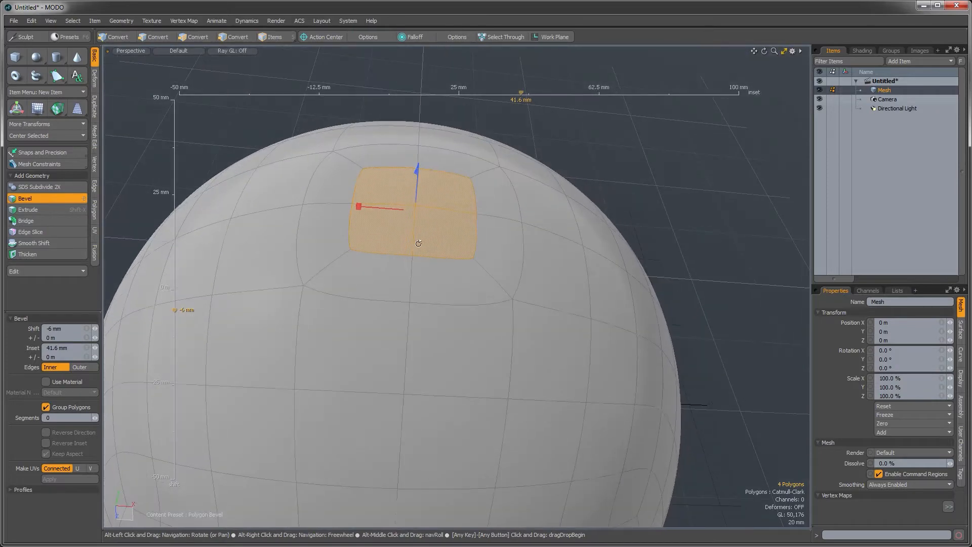
Step: Bevel the same four polygons again with an inset of about 53.6 mm and a shift of about -19 mm, and clear the selection
{"action": "key", "text": "shift+b"}
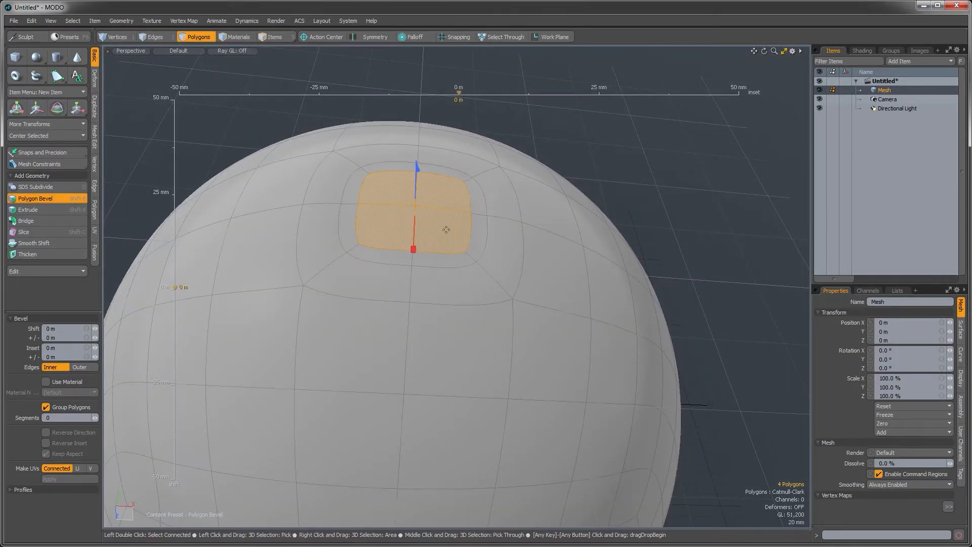
{"action": "left_click_drag", "start_coordinate": [451, 377], "coordinate": [324, 307], "text": "alt"}
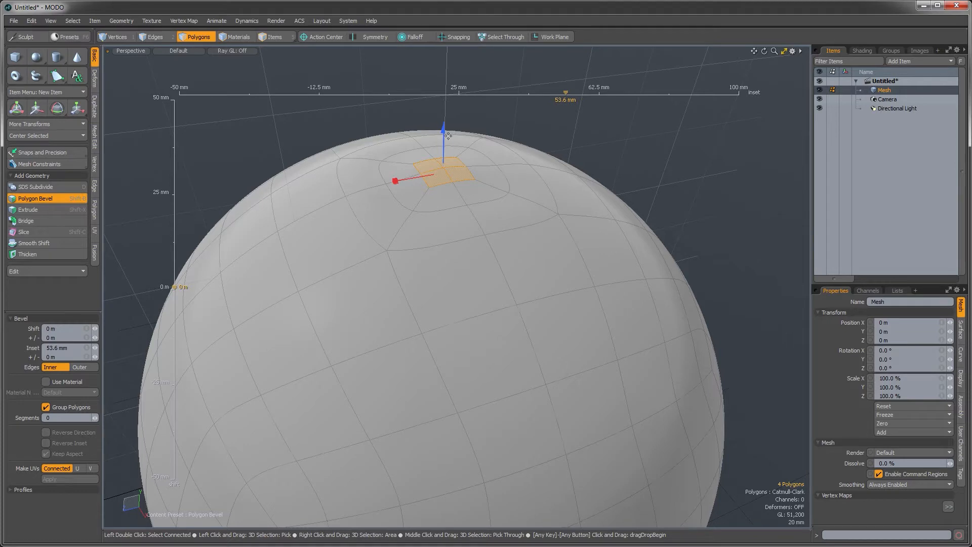
{"action": "left_click_drag", "start_coordinate": [395, 181], "coordinate": [395, 191]}
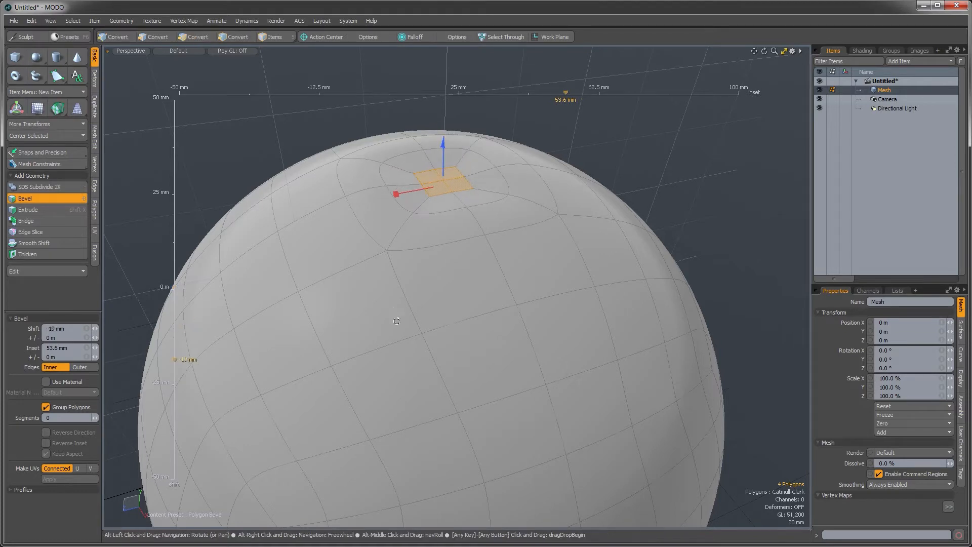
{"action": "left_click_drag", "start_coordinate": [397, 321], "coordinate": [462, 282], "text": "alt"}
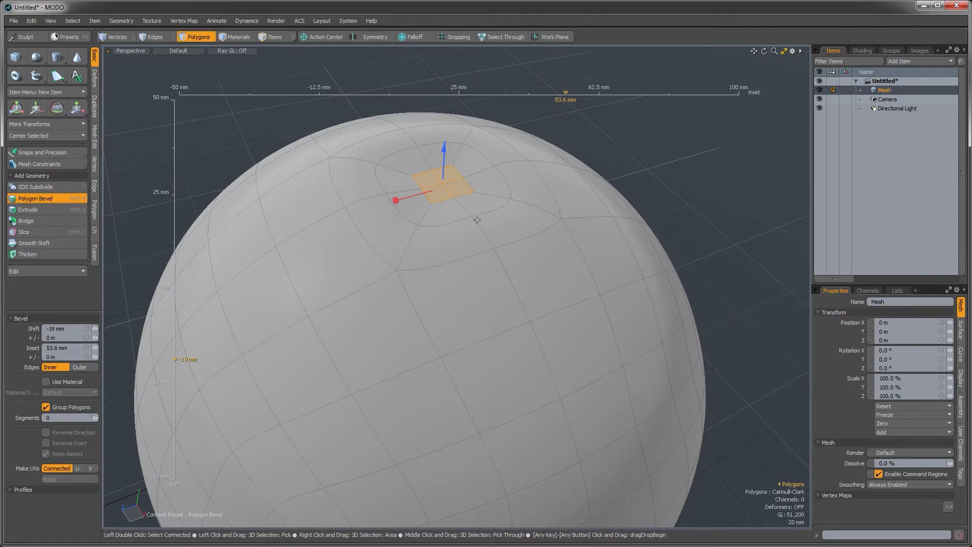
{"action": "key", "text": "space"}
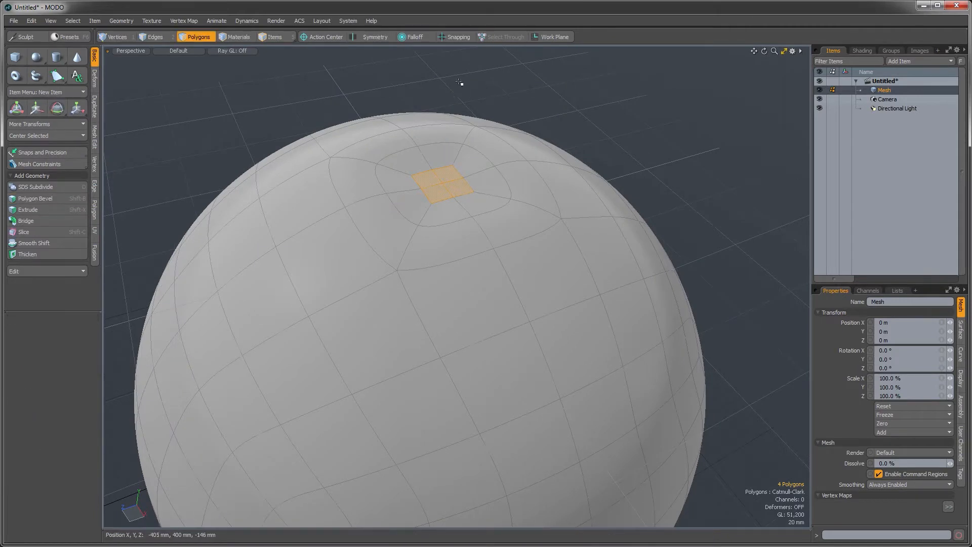
{"action": "left_click", "coordinate": [352, 87]}
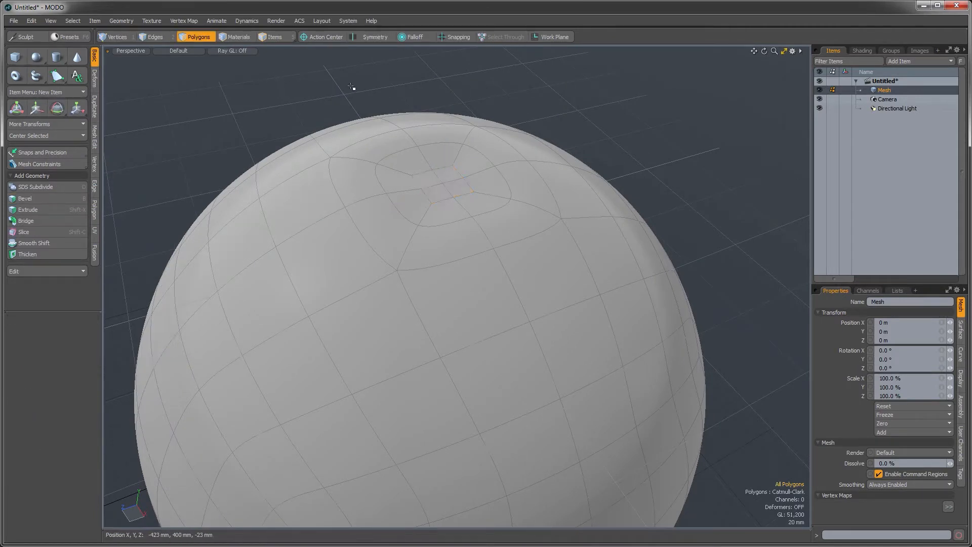
Step: Check the draw style options in the Tool Handles preferences and close the preferences
{"action": "left_click", "coordinate": [348, 20]}
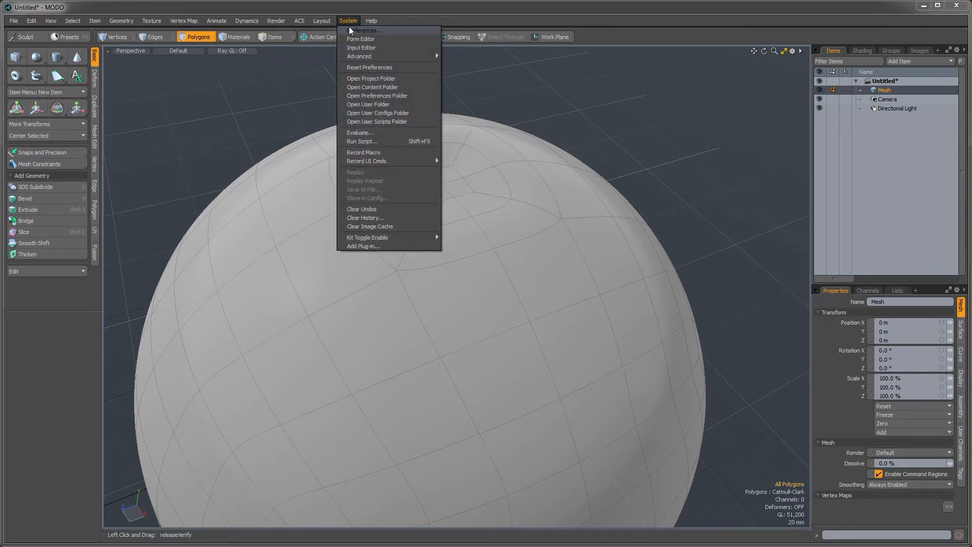
{"action": "left_click", "coordinate": [348, 27]}
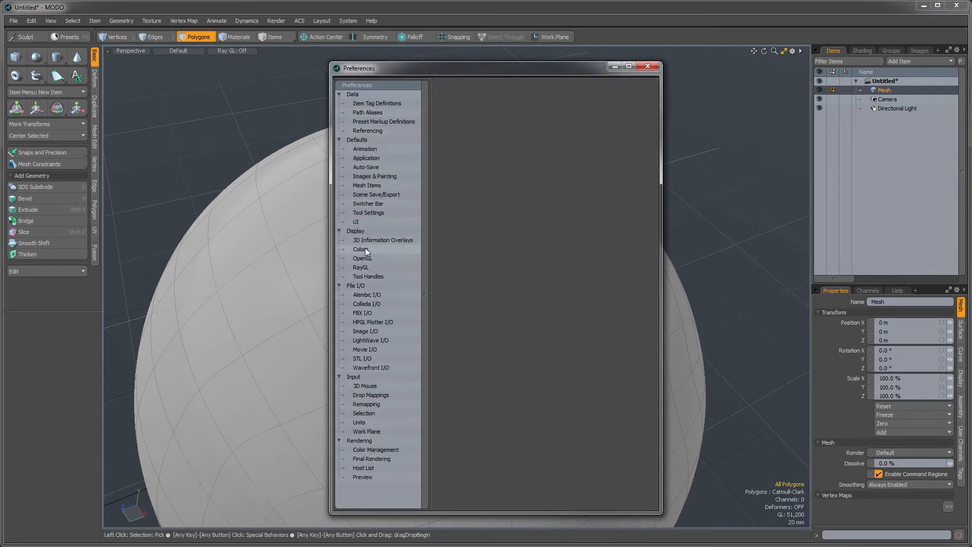
{"action": "left_click", "coordinate": [363, 277]}
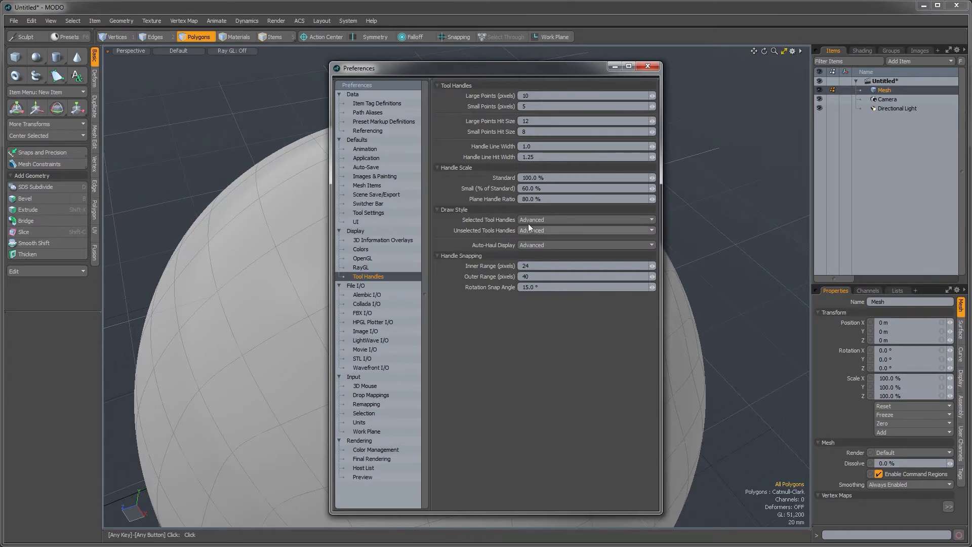
{"action": "left_click", "coordinate": [648, 66]}
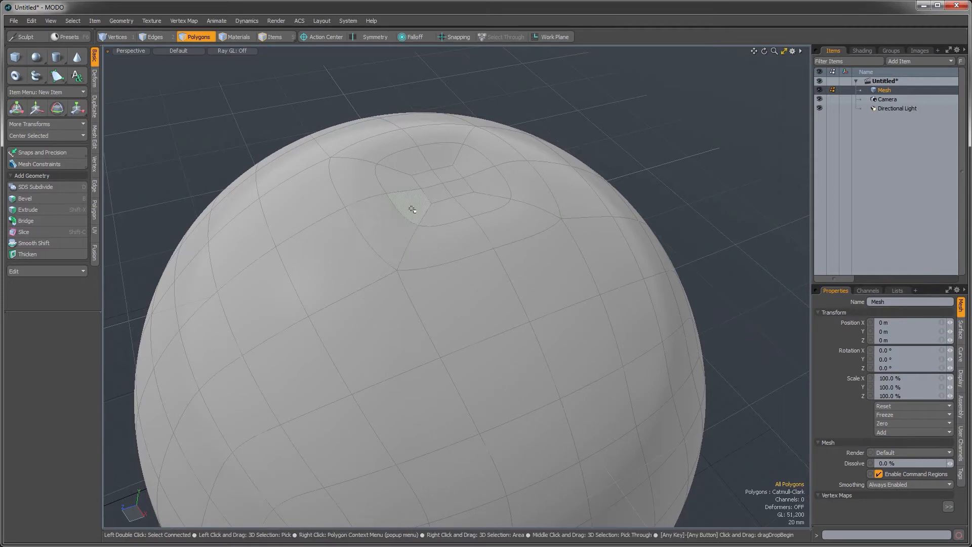
Step: Turn off subdivision smoothing on the mesh and select the four small polygons at the centre of the top dimple
{"action": "left_click_drag", "start_coordinate": [425, 226], "coordinate": [456, 276], "text": "alt"}
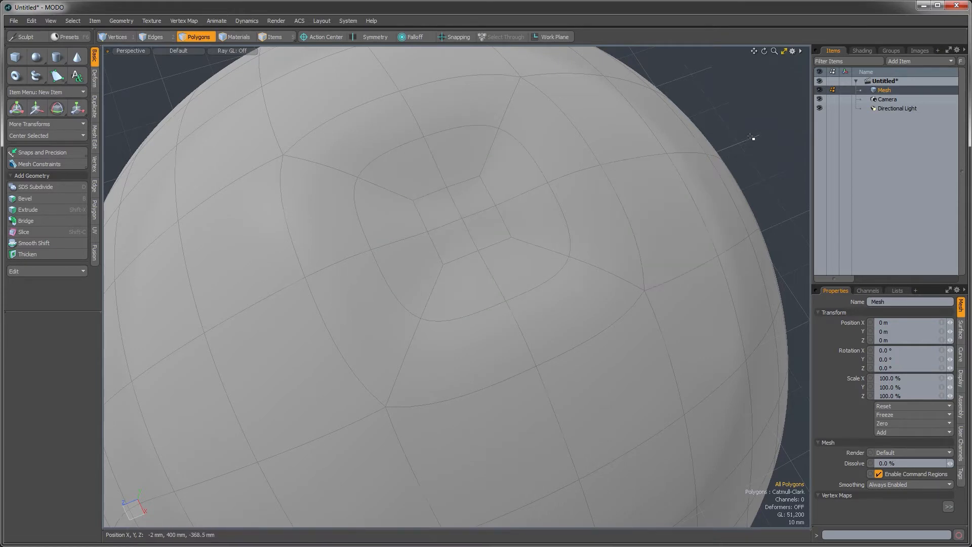
{"action": "key", "text": "Tab"}
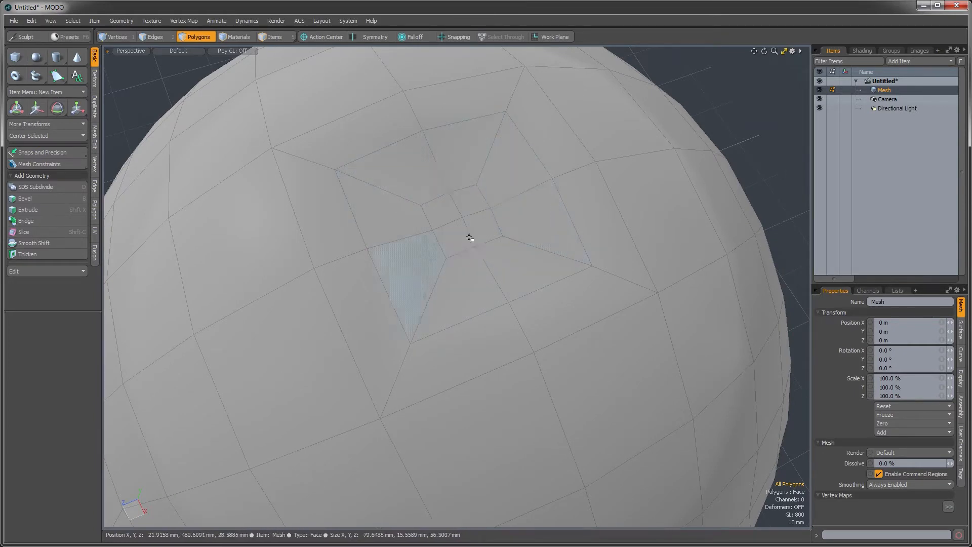
{"action": "left_click_drag", "start_coordinate": [470, 238], "coordinate": [470, 215], "text": "alt"}
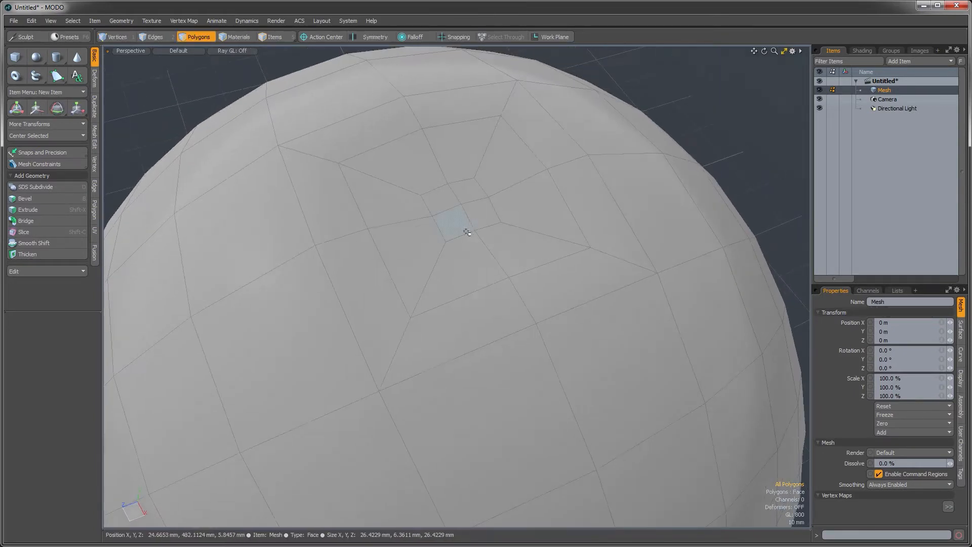
{"action": "left_click_drag", "start_coordinate": [444, 256], "coordinate": [475, 190], "text": "alt"}
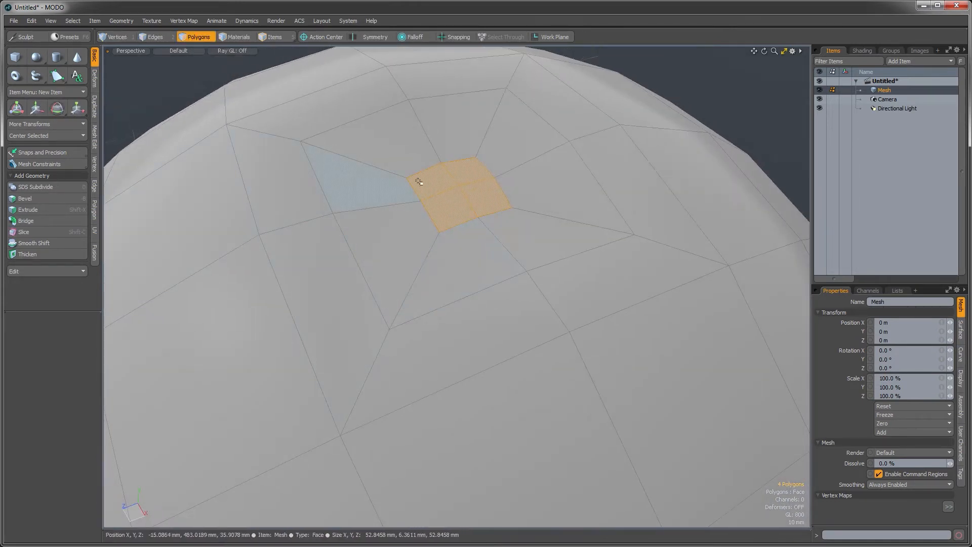
Step: Apply Radial Align in Circle mode to round the outline of the four selected polygons
{"action": "left_click", "coordinate": [94, 209]}
{"action": "left_click", "coordinate": [94, 81]}
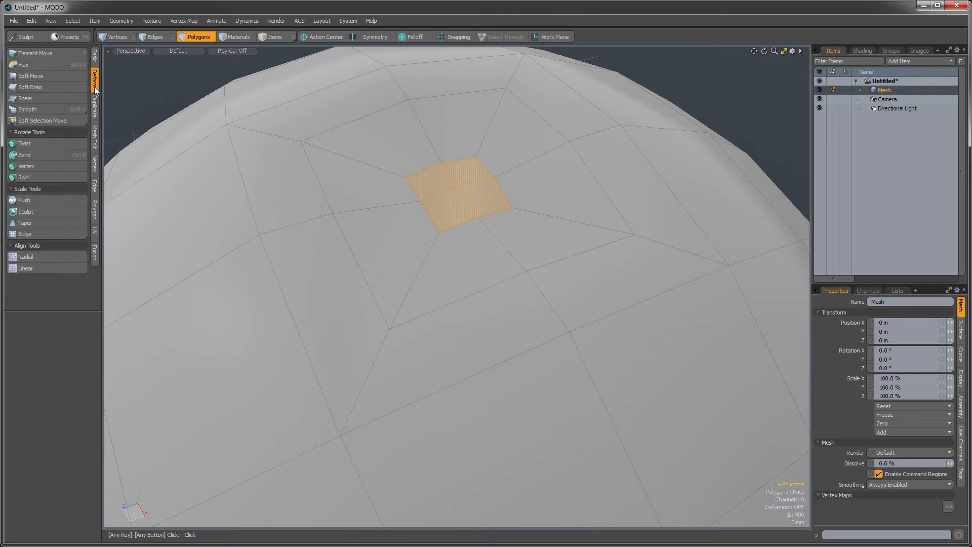
{"action": "left_click", "coordinate": [35, 257]}
{"action": "left_click", "coordinate": [477, 203]}
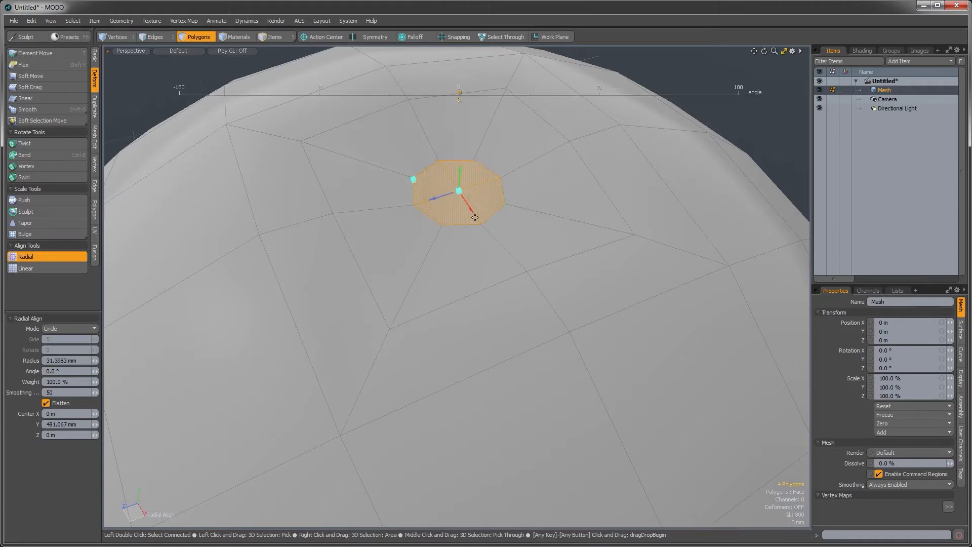
{"action": "left_click_drag", "start_coordinate": [476, 218], "coordinate": [492, 212], "text": "alt"}
{"action": "key", "text": "space"}
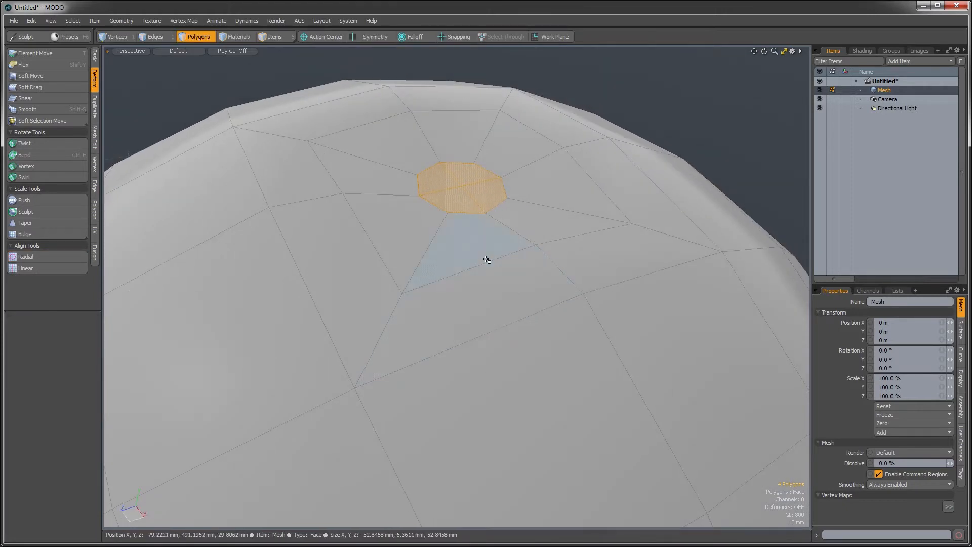
Step: Round the eight-edge loop surrounding the centre polygons with Radial Align, reduce its radius slightly, and clear the selection
{"action": "key", "text": "2"}
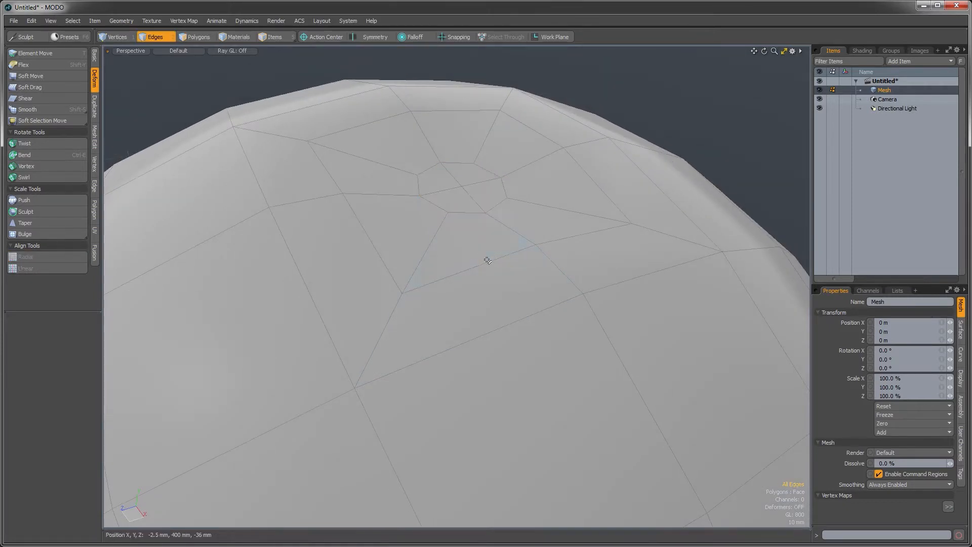
{"action": "left_click_drag", "start_coordinate": [557, 220], "coordinate": [511, 216], "text": "alt"}
{"action": "left_click", "coordinate": [47, 254]}
{"action": "left_click", "coordinate": [406, 244]}
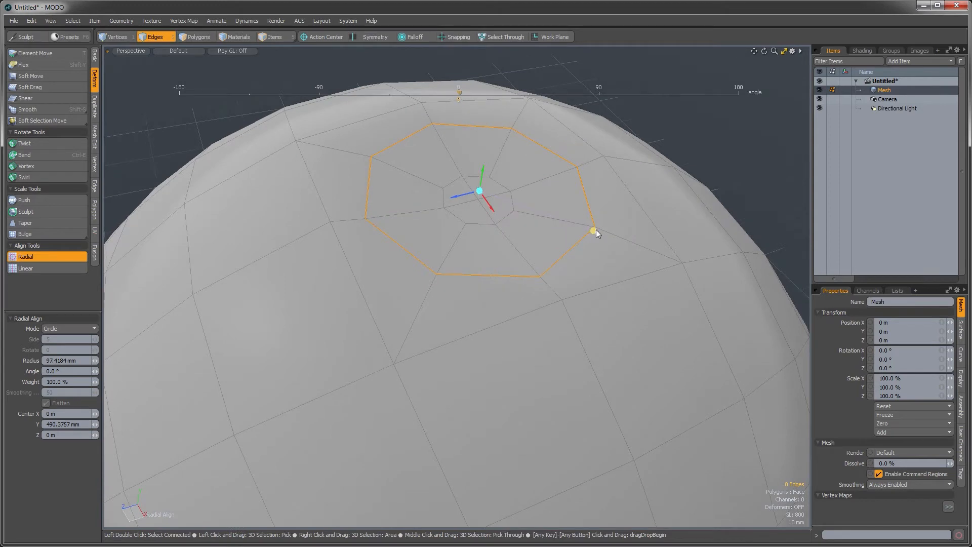
{"action": "key", "text": "space"}
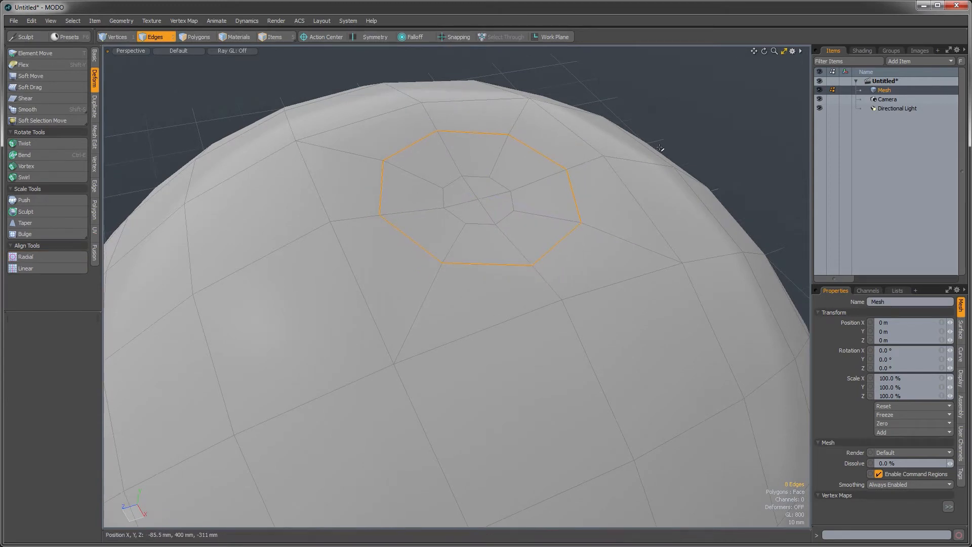
{"action": "left_click", "coordinate": [684, 135]}
Step: Turn subdivision smoothing back on for the mesh and inspect the rounded dimple
{"action": "left_click_drag", "start_coordinate": [599, 220], "coordinate": [530, 213], "text": "alt"}
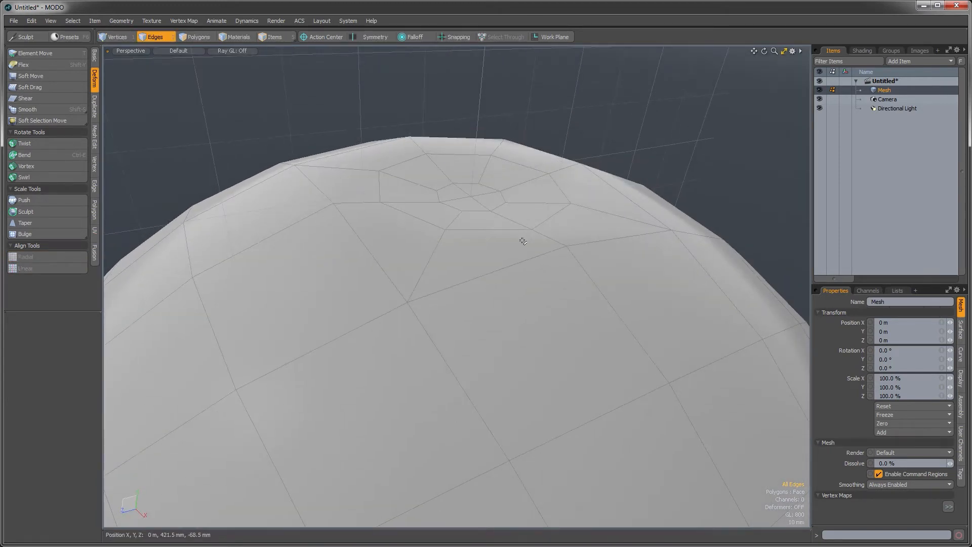
{"action": "left_click_drag", "start_coordinate": [502, 274], "coordinate": [477, 211], "text": "alt"}
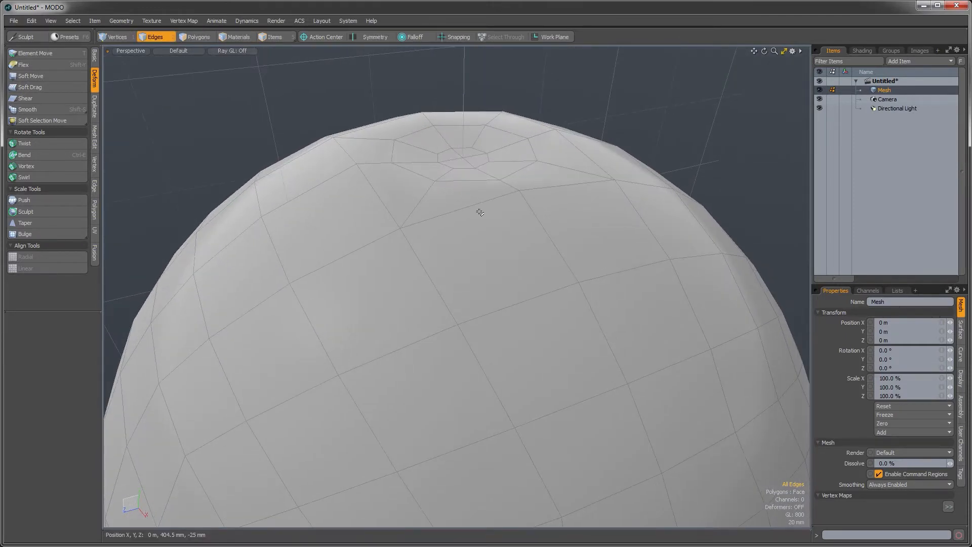
{"action": "key", "text": "Tab"}
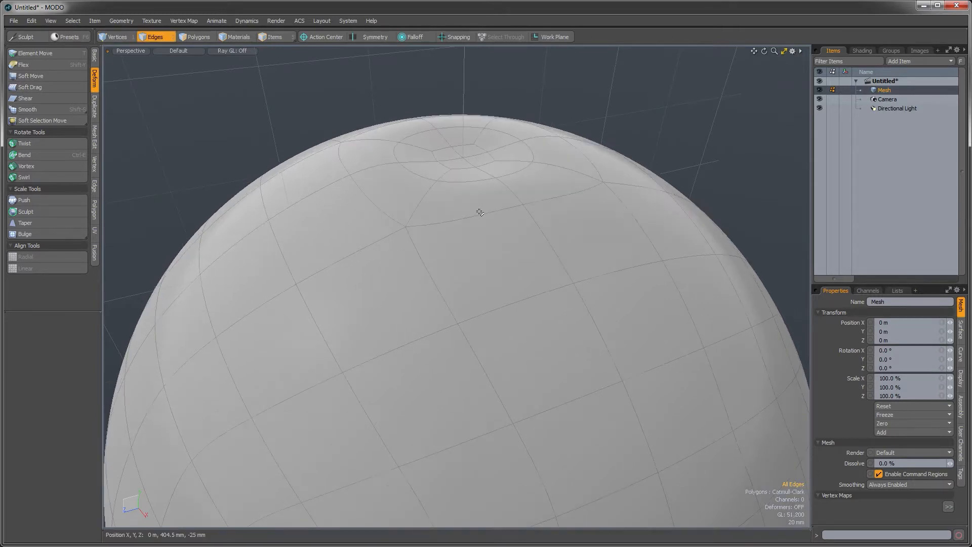
{"action": "left_click_drag", "start_coordinate": [460, 245], "coordinate": [488, 219], "text": "alt"}
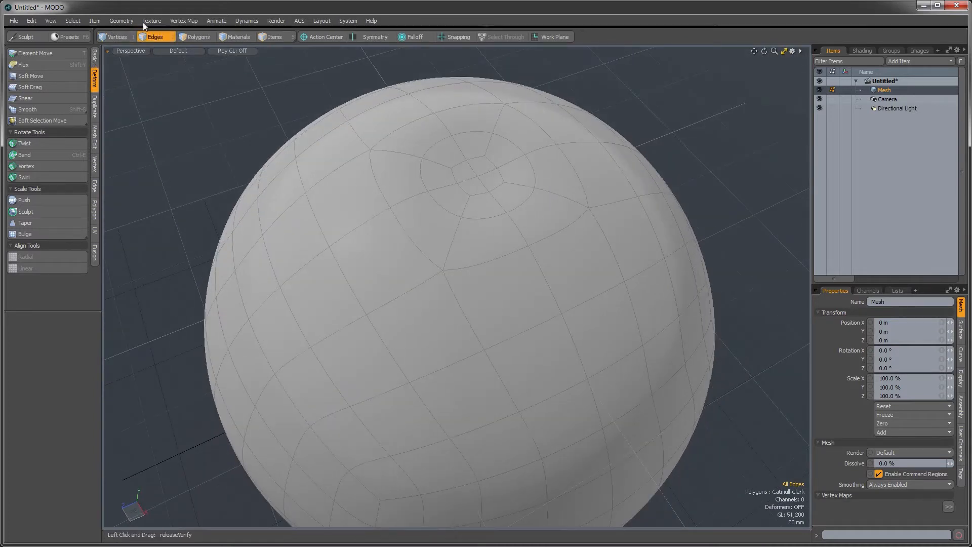
Step: Expand the four-polygon selection to the 20 polygons around the top dimple, move them down 5 mm in Y, and clear the selection
{"action": "left_click", "coordinate": [191, 38]}
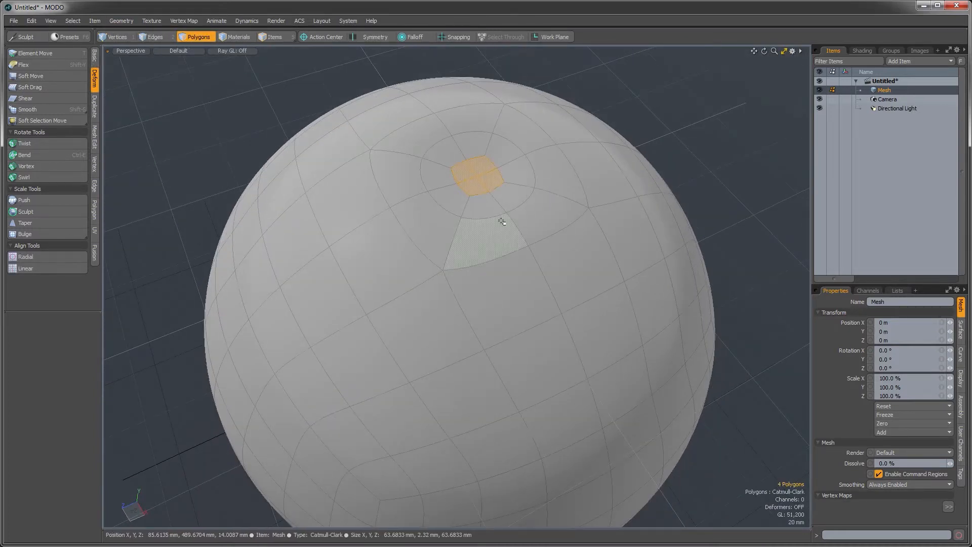
{"action": "left_click_drag", "start_coordinate": [503, 216], "coordinate": [495, 135], "text": "alt"}
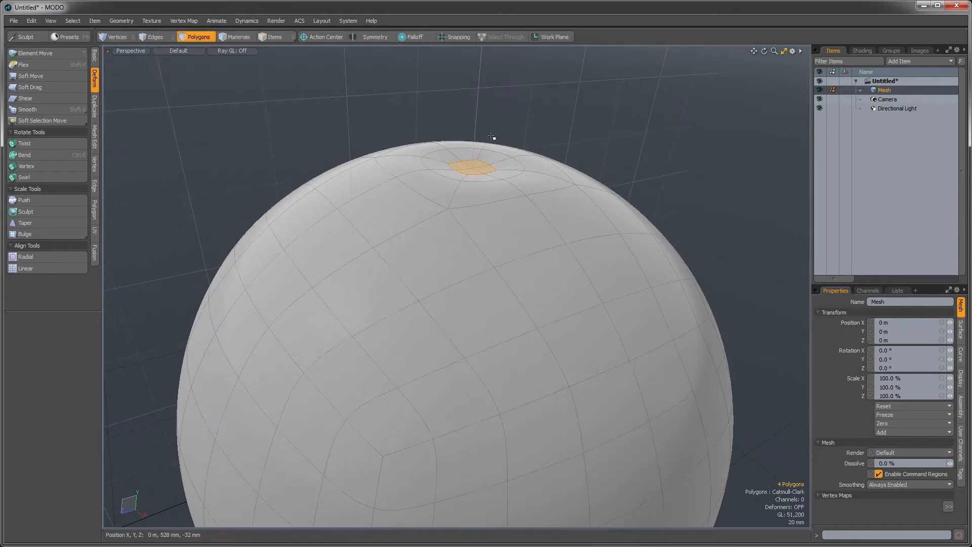
{"action": "key", "text": "shift+Up"}
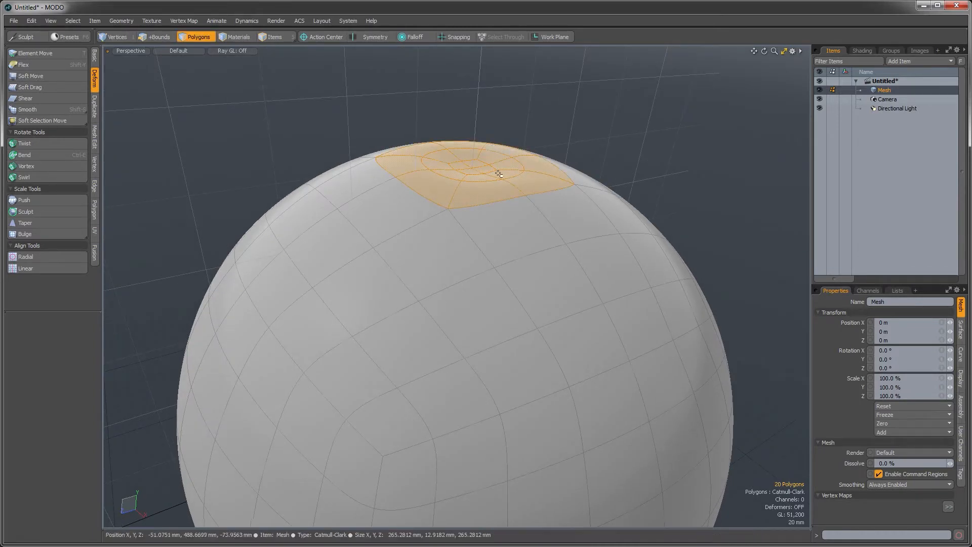
{"action": "left_click_drag", "start_coordinate": [491, 306], "coordinate": [524, 179], "text": "alt"}
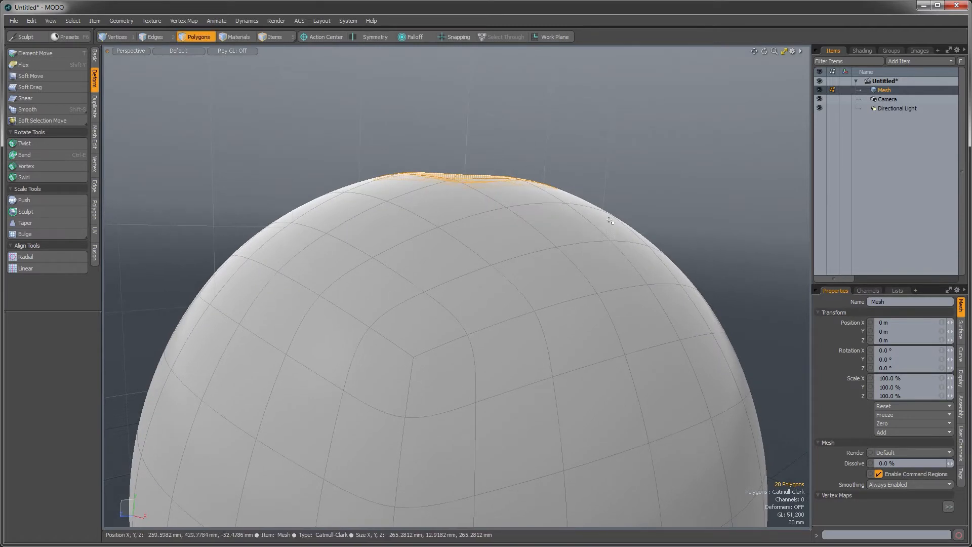
{"action": "left_click_drag", "start_coordinate": [440, 166], "coordinate": [437, 195], "text": "alt"}
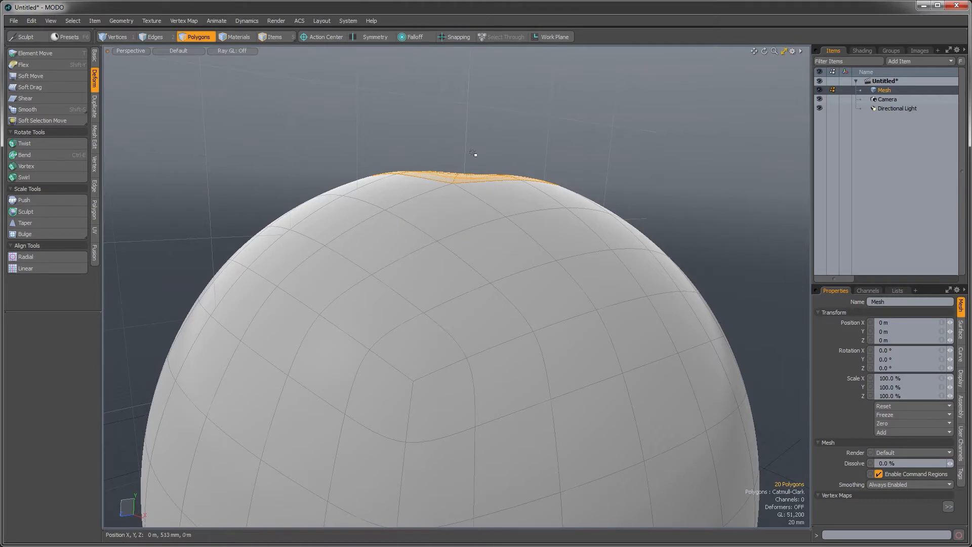
{"action": "key", "text": "w"}
{"action": "left_click_drag", "start_coordinate": [466, 150], "coordinate": [465, 153]}
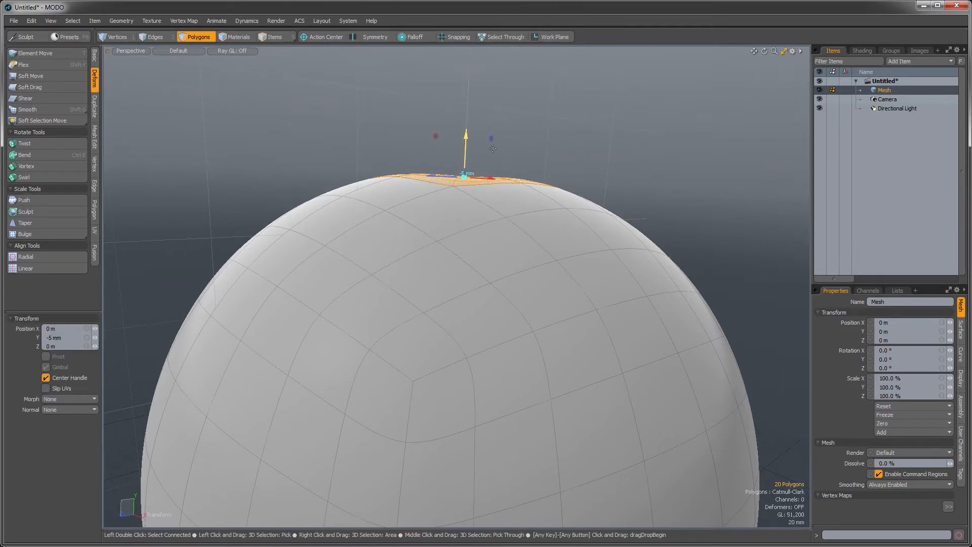
{"action": "key", "text": "space"}
{"action": "left_click", "coordinate": [568, 147]}
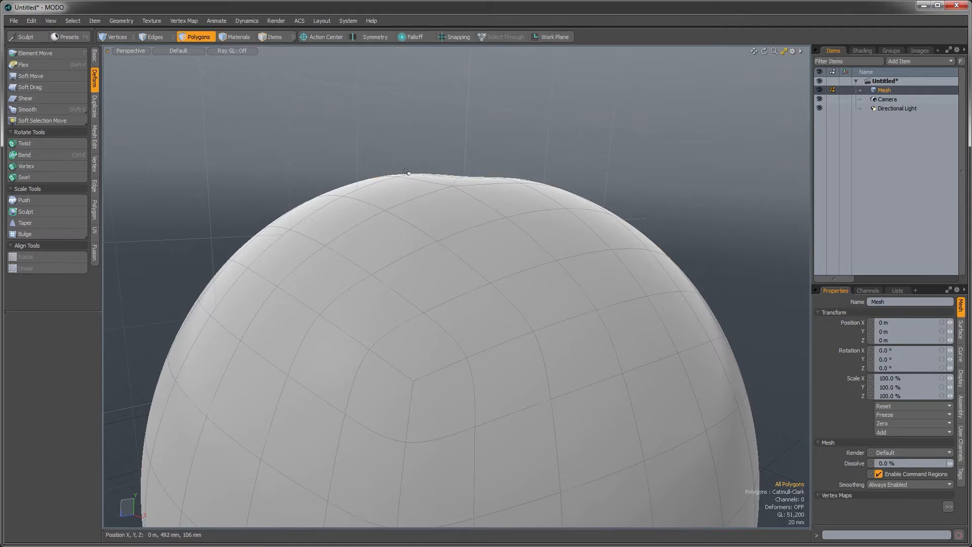
Step: Select the four polygons at the centre of the dimple, lower them slightly to deepen it, and clear the selection
{"action": "left_click_drag", "start_coordinate": [559, 163], "coordinate": [494, 135], "text": "alt"}
{"action": "left_click", "coordinate": [497, 178]}
{"action": "key", "text": "w"}
{"action": "left_click_drag", "start_coordinate": [489, 177], "coordinate": [485, 156], "text": "alt"}
{"action": "key", "text": "q"}
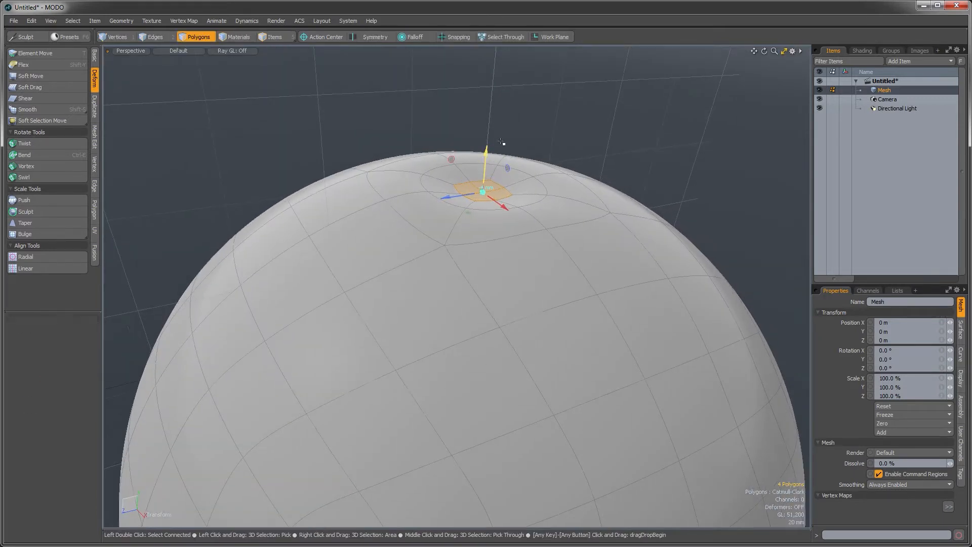
{"action": "left_click", "coordinate": [503, 143]}
Step: Check the dimpled sphere from several angles and switch to the Paint layout for sculpting
{"action": "left_click_drag", "start_coordinate": [608, 230], "coordinate": [607, 192], "text": "alt"}
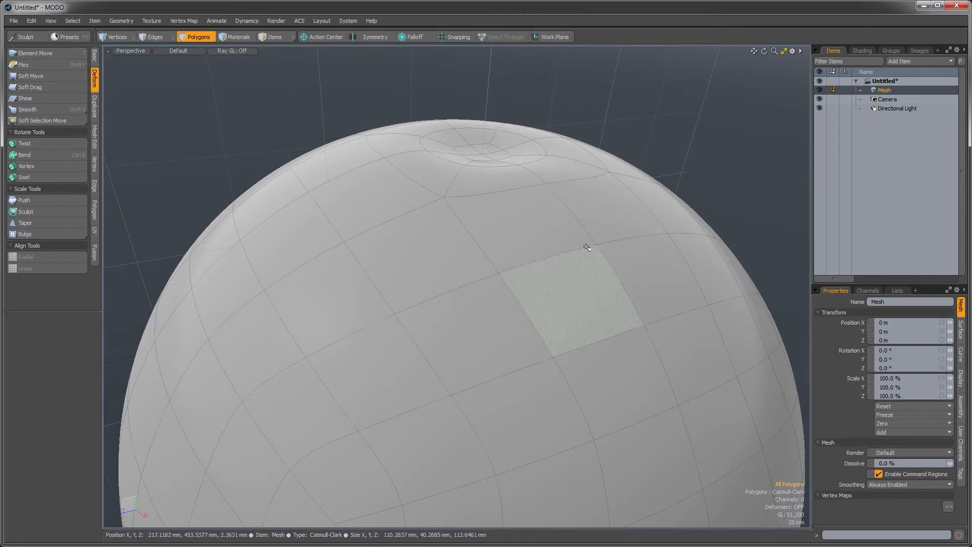
{"action": "left_click_drag", "start_coordinate": [587, 248], "coordinate": [502, 265], "text": "alt"}
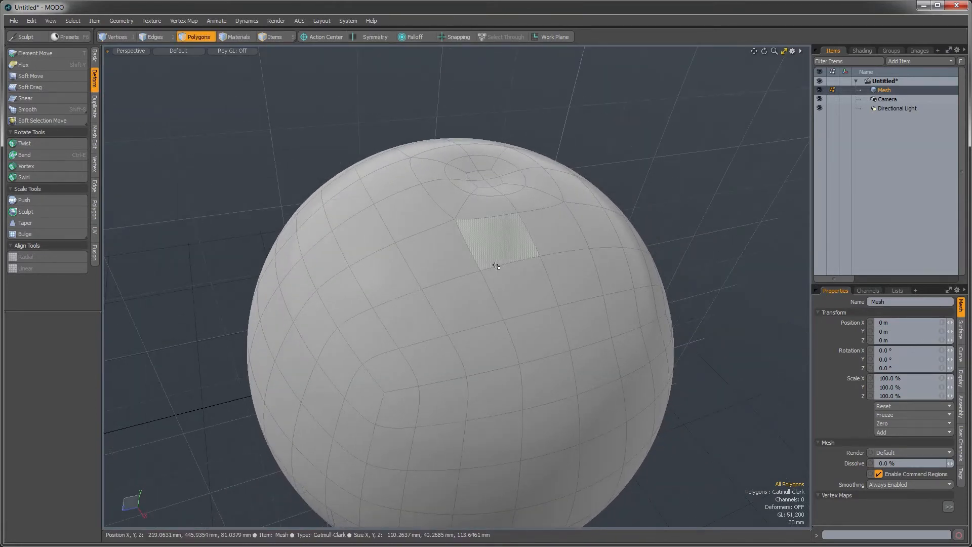
{"action": "mouse_move", "coordinate": [496, 266]}
{"action": "left_mouse_down", "text": "ctrl+alt"}
{"action": "mouse_move", "coordinate": [495, 200]}
{"action": "mouse_move", "coordinate": [465, 312]}
{"action": "mouse_move", "coordinate": [489, 165]}
{"action": "mouse_move", "coordinate": [521, 258]}
{"action": "mouse_move", "coordinate": [545, 213]}
{"action": "mouse_move", "coordinate": [530, 274]}
{"action": "mouse_move", "coordinate": [521, 207]}
{"action": "mouse_move", "coordinate": [497, 268]}
{"action": "left_mouse_up", "text": "ctrl+alt"}
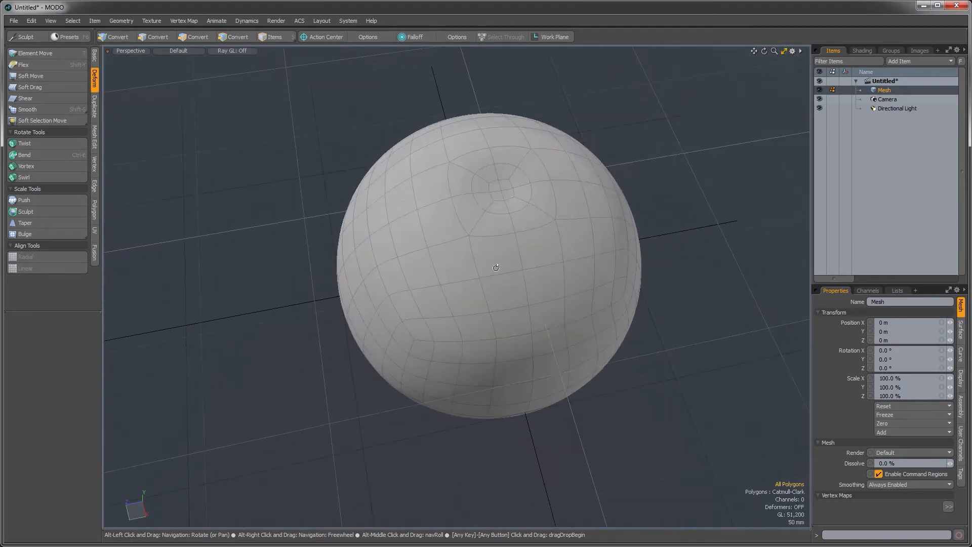
{"action": "left_click_drag", "start_coordinate": [502, 212], "coordinate": [450, 241], "text": "ctrl+alt"}
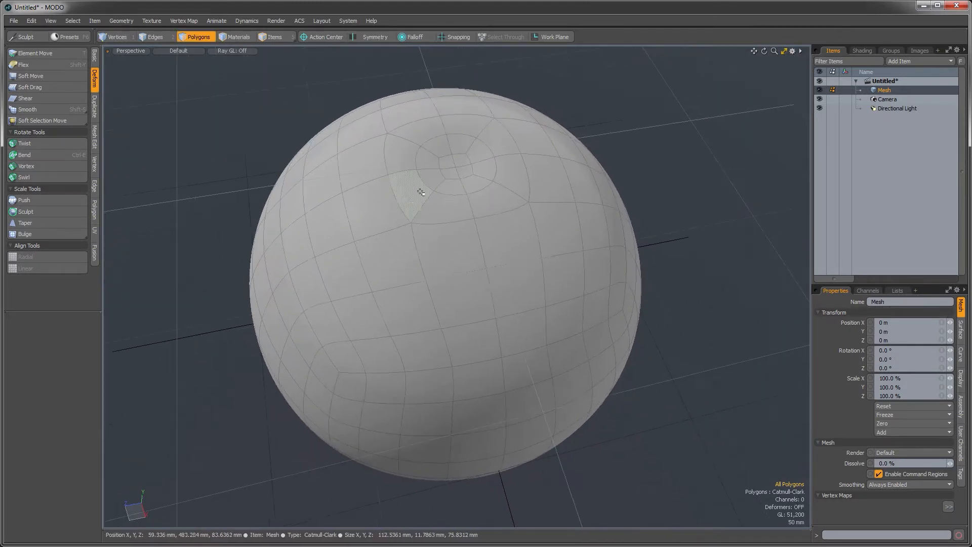
{"action": "left_click_drag", "start_coordinate": [434, 197], "coordinate": [430, 236], "text": "alt+shift"}
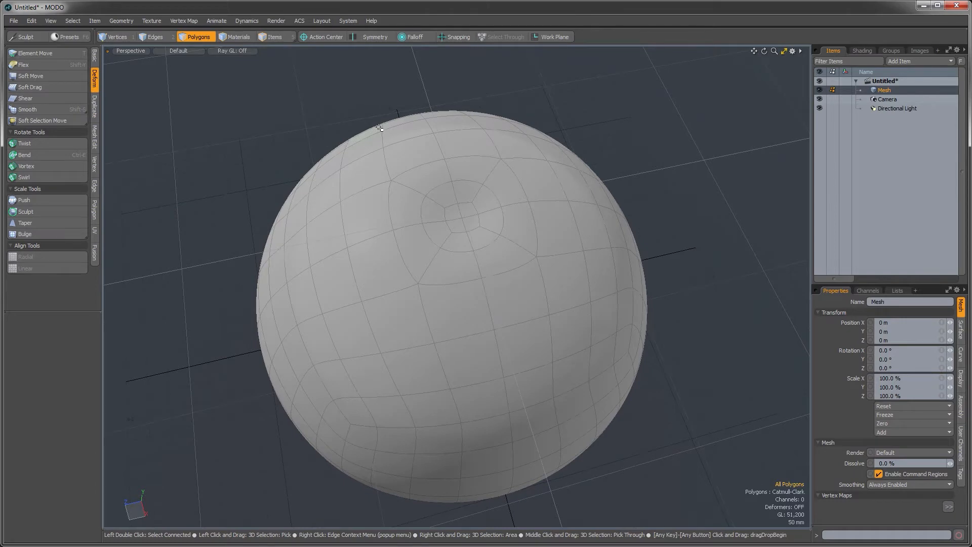
{"action": "key", "text": "ctrl+Tab"}
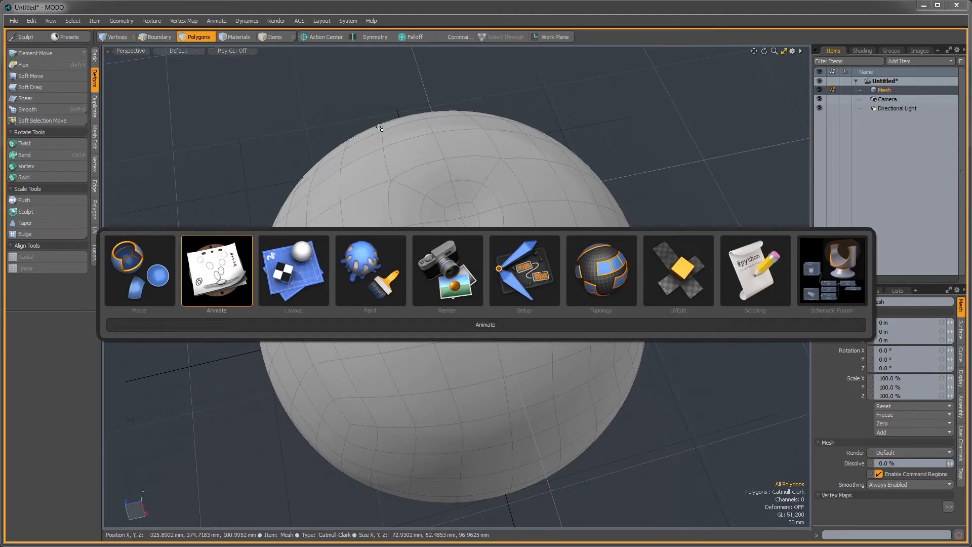
{"action": "left_click", "coordinate": [352, 250]}
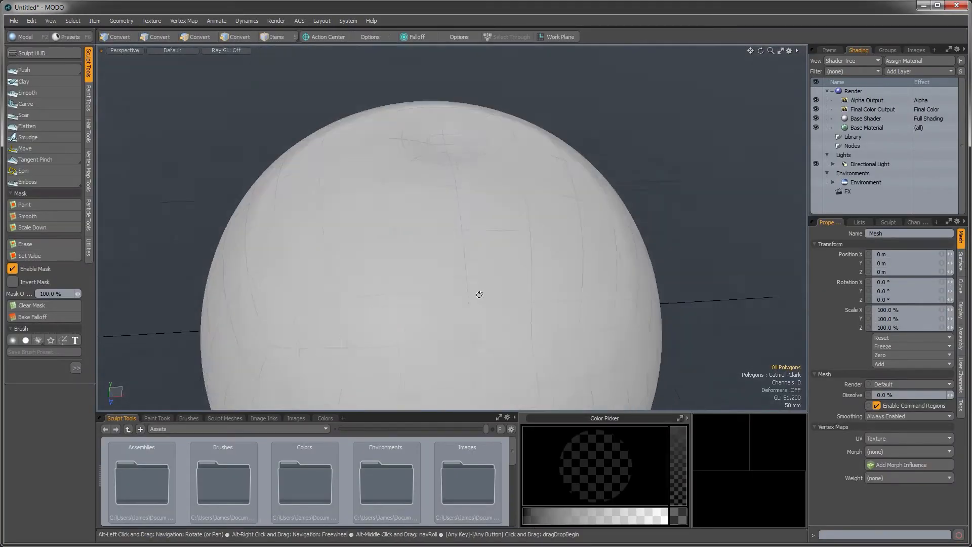
Step: Enable Multiresolution sculpting on the mesh and set its maximum subdivision level to 5
{"action": "left_click_drag", "start_coordinate": [479, 294], "coordinate": [465, 258], "text": "alt"}
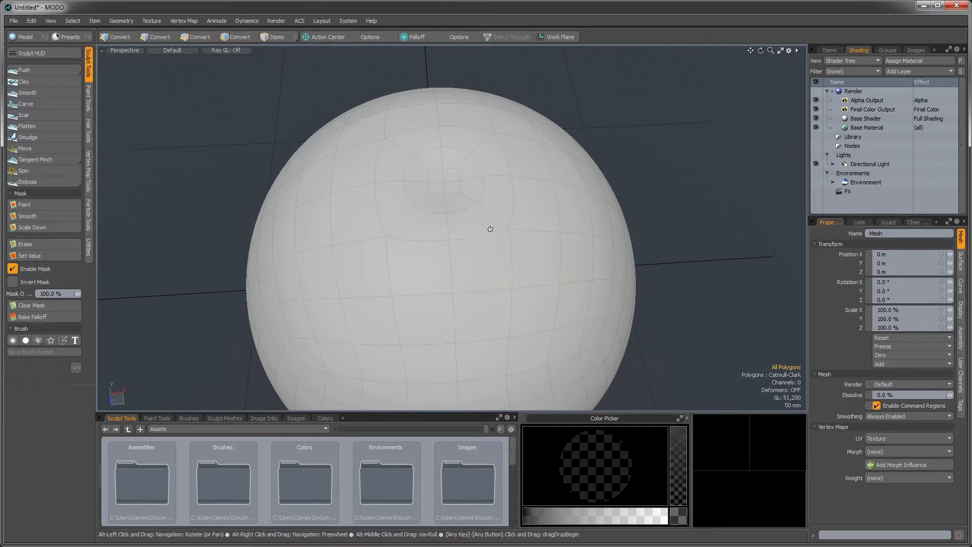
{"action": "left_click_drag", "start_coordinate": [490, 230], "coordinate": [462, 258], "text": "alt"}
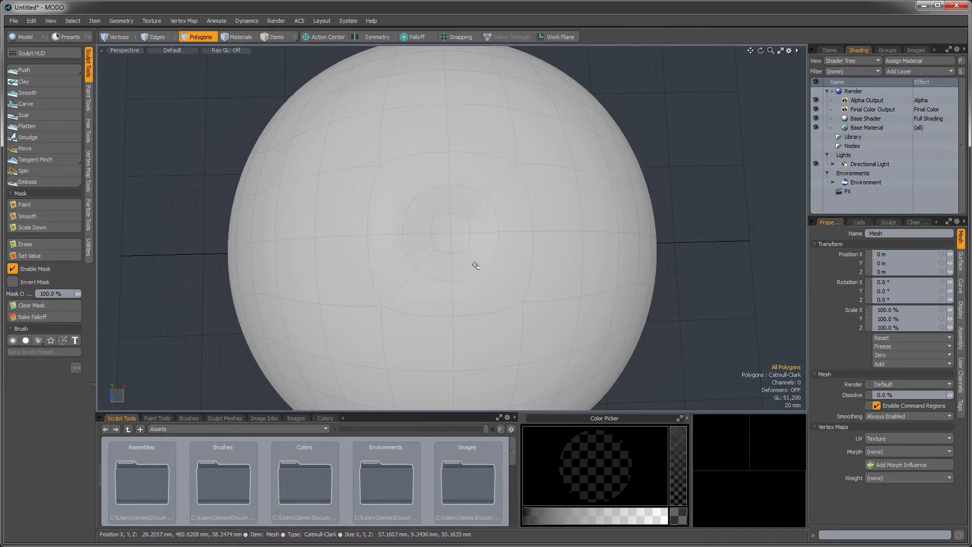
{"action": "mouse_move", "coordinate": [412, 341]}
{"action": "left_mouse_down", "text": "alt"}
{"action": "mouse_move", "coordinate": [441, 167]}
{"action": "mouse_move", "coordinate": [495, 264]}
{"action": "mouse_move", "coordinate": [519, 250]}
{"action": "mouse_move", "coordinate": [481, 219]}
{"action": "left_mouse_up", "text": "alt"}
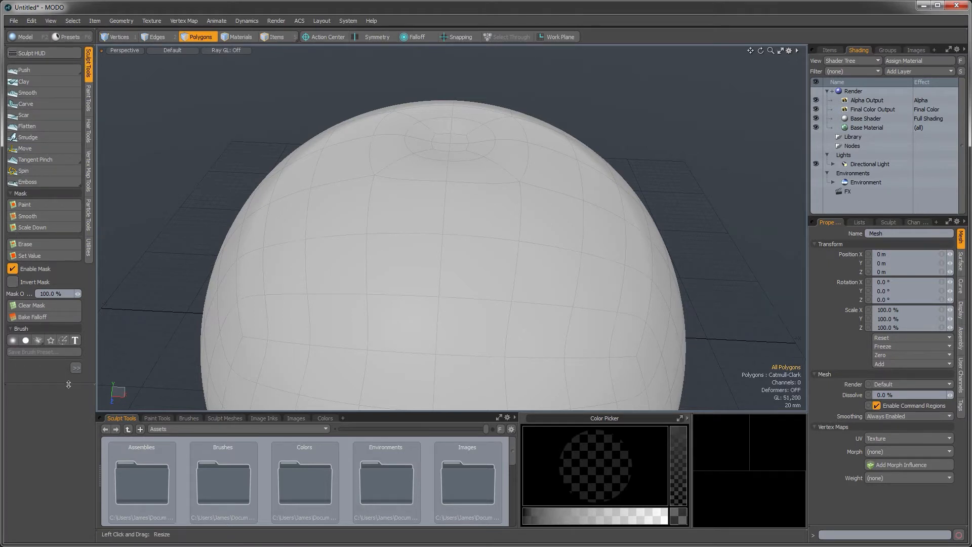
{"action": "left_click_drag", "start_coordinate": [69, 384], "coordinate": [66, 465]}
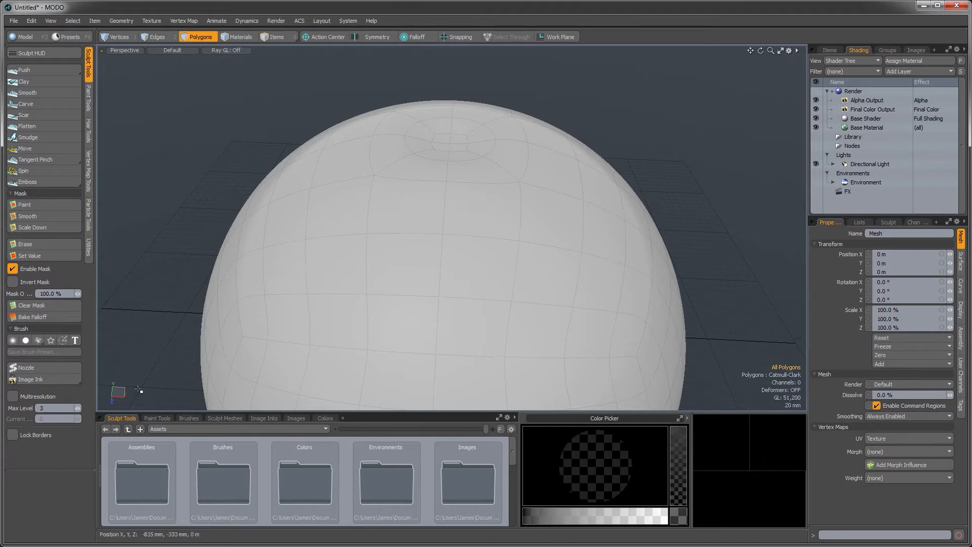
{"action": "left_click", "coordinate": [13, 396]}
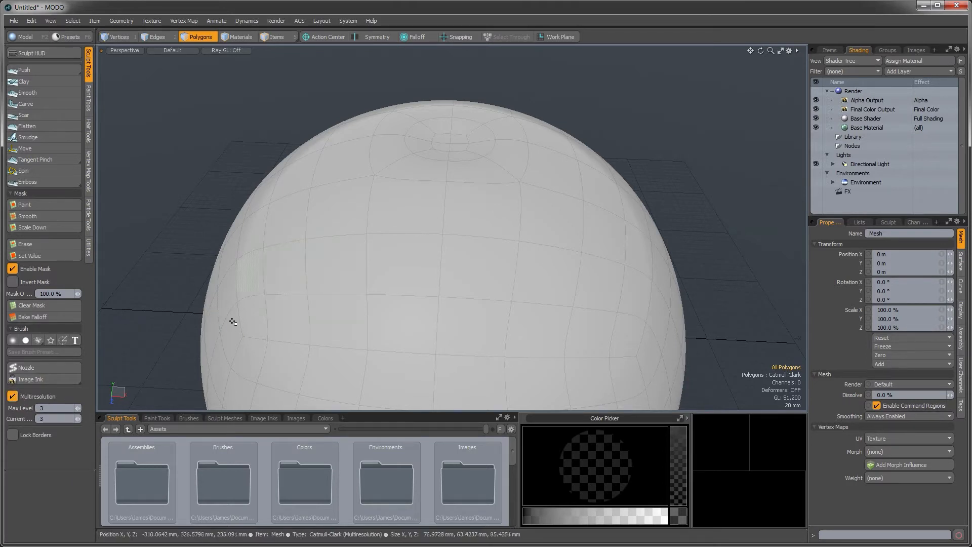
{"action": "left_click", "coordinate": [830, 50]}
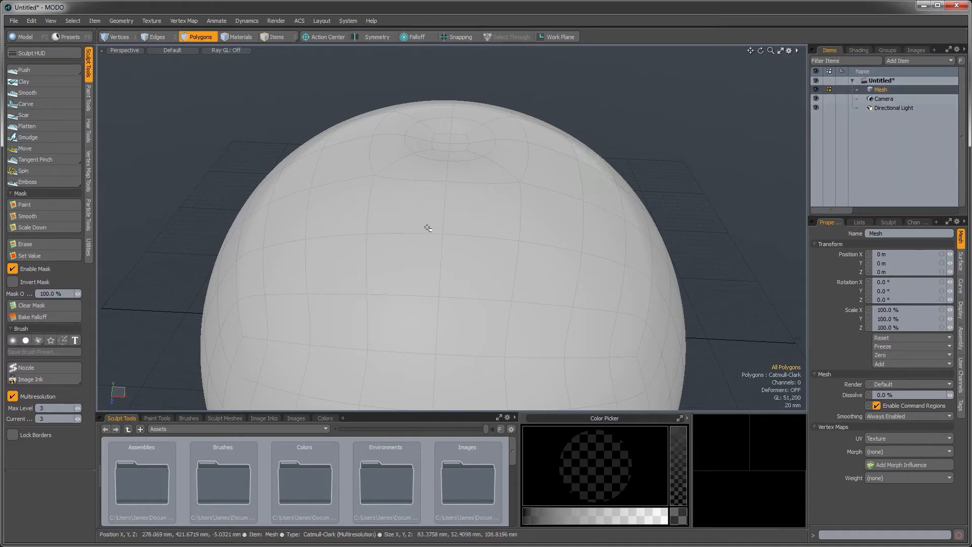
{"action": "left_click_drag", "start_coordinate": [375, 273], "coordinate": [452, 150], "text": "alt"}
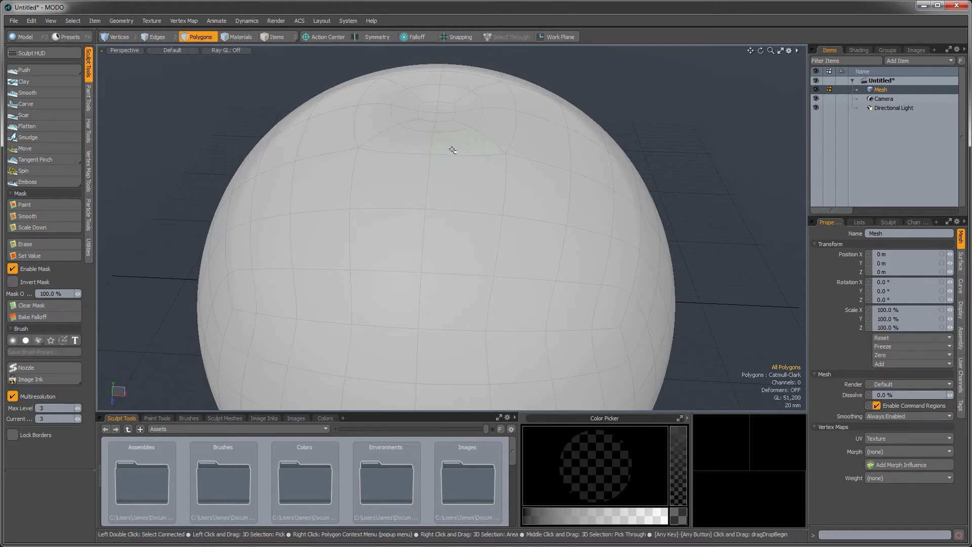
{"action": "double_click", "coordinate": [79, 408]}
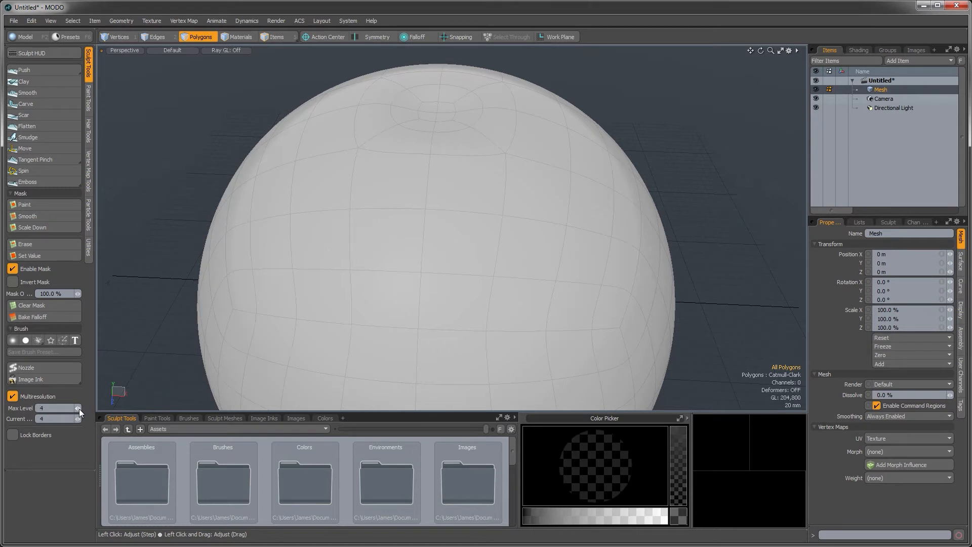
{"action": "left_click_drag", "start_coordinate": [449, 214], "coordinate": [449, 235], "text": "alt+shift"}
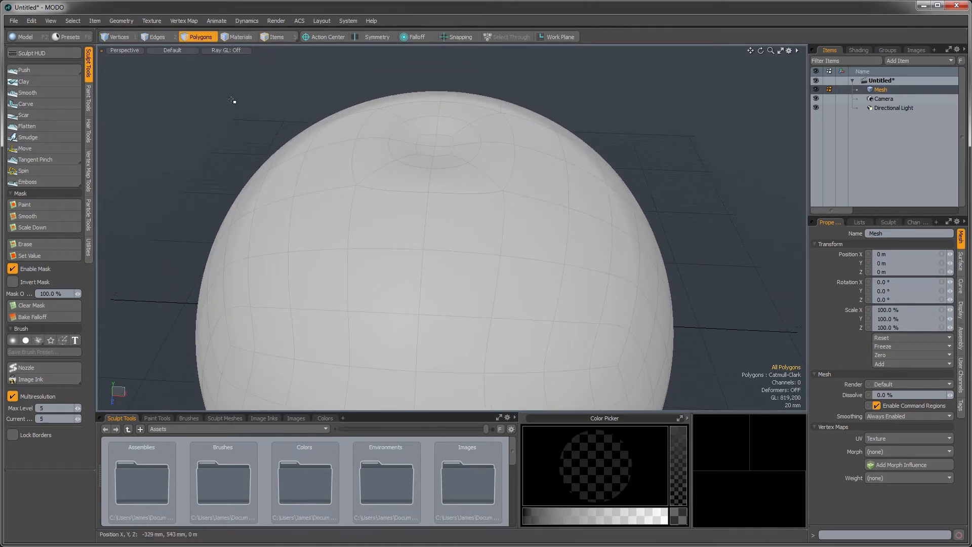
Step: Try a winding test stroke across the front of the sphere with the Push sculpt brush, and undo it
{"action": "left_click", "coordinate": [61, 72]}
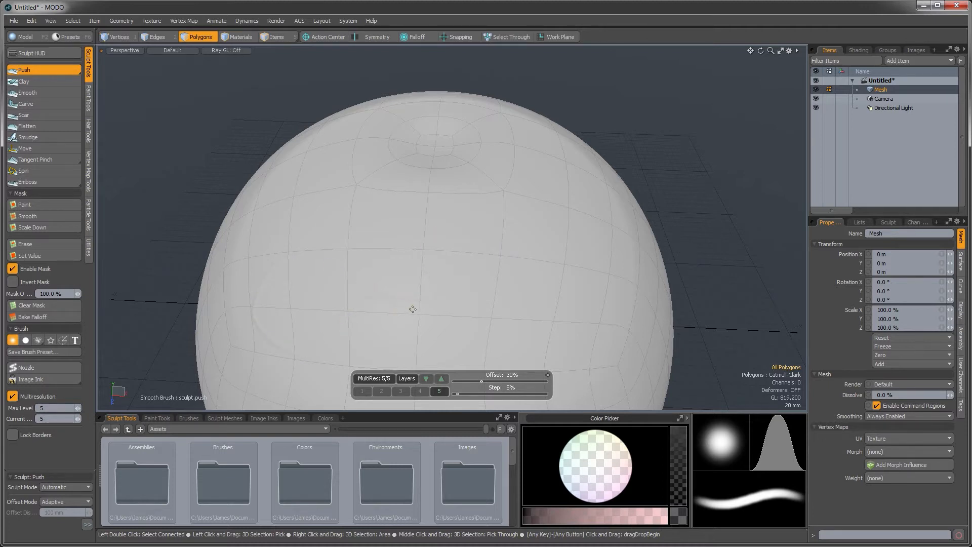
{"action": "key", "text": "space"}
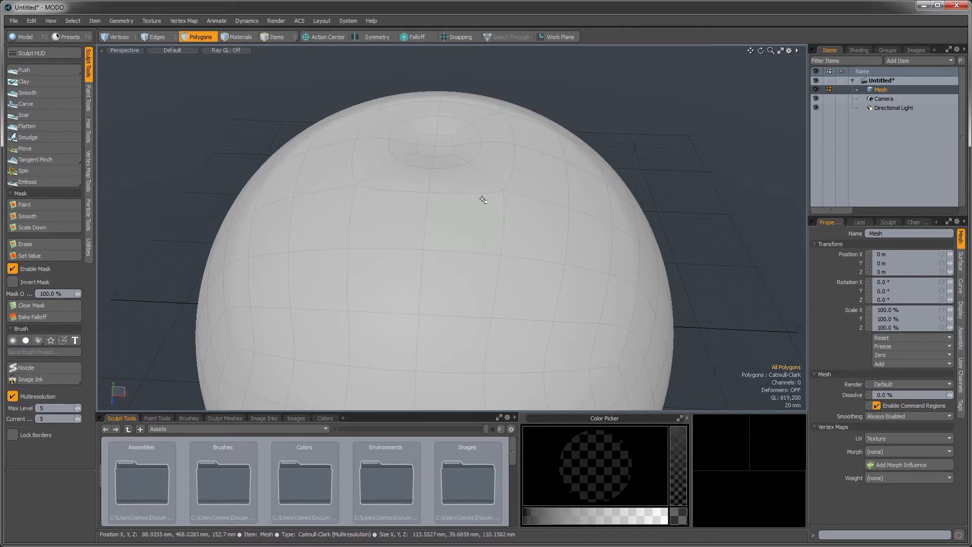
{"action": "left_click", "coordinate": [53, 70]}
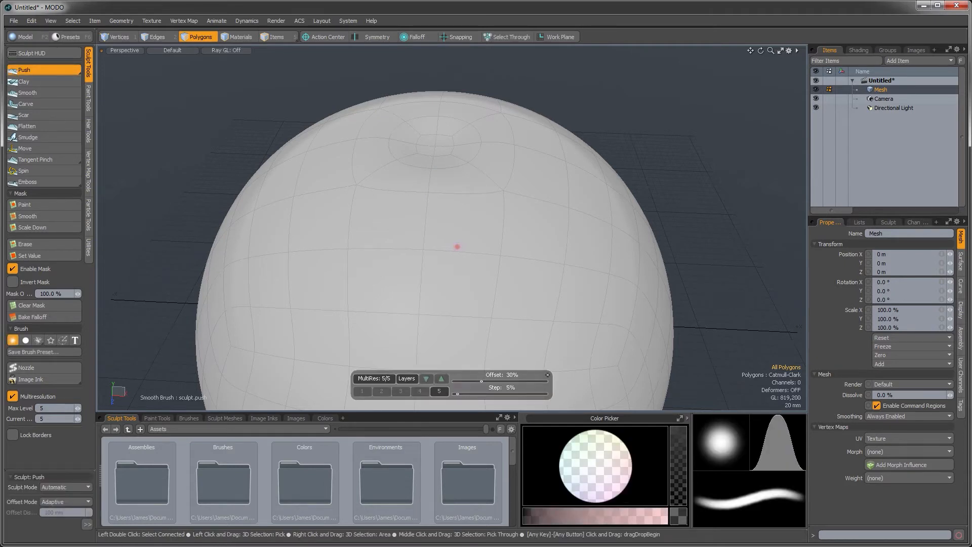
{"action": "left_click_drag", "start_coordinate": [457, 246], "coordinate": [457, 246]}
{"action": "mouse_move", "coordinate": [556, 287]}
{"action": "left_mouse_down"}
{"action": "mouse_move", "coordinate": [481, 250]}
{"action": "mouse_move", "coordinate": [359, 283]}
{"action": "mouse_move", "coordinate": [276, 226]}
{"action": "mouse_move", "coordinate": [245, 317]}
{"action": "mouse_move", "coordinate": [299, 369]}
{"action": "left_mouse_up"}
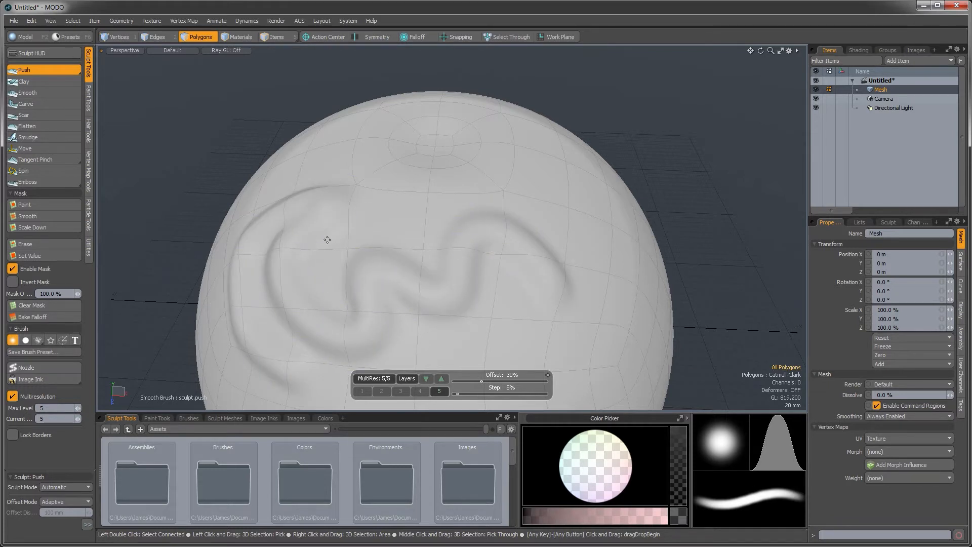
{"action": "key", "text": "ctrl+z"}
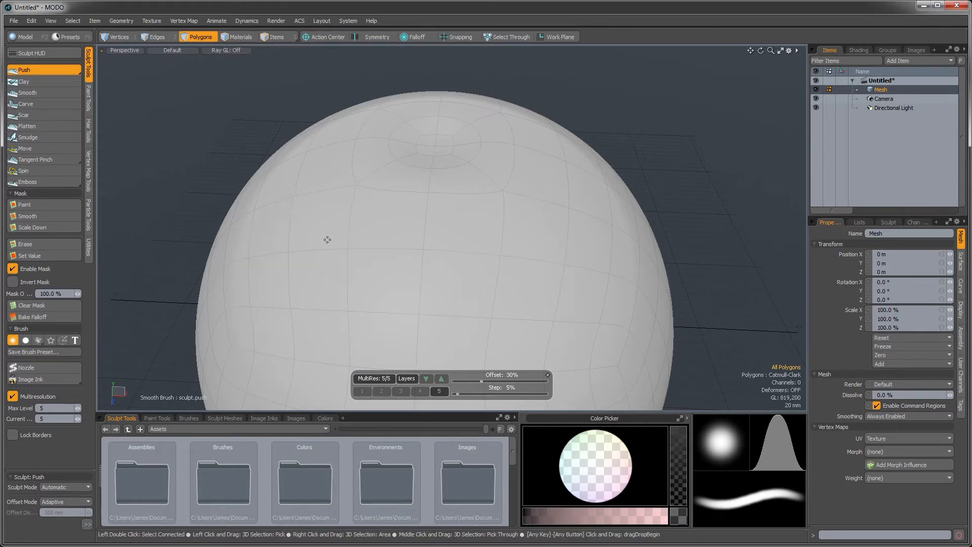
Step: Sculpt narrow creases radiating outward from the dimple's centre along the mesh edges with the Carve brush at 50% offset
{"action": "left_click_drag", "start_coordinate": [495, 208], "coordinate": [449, 258], "text": "alt"}
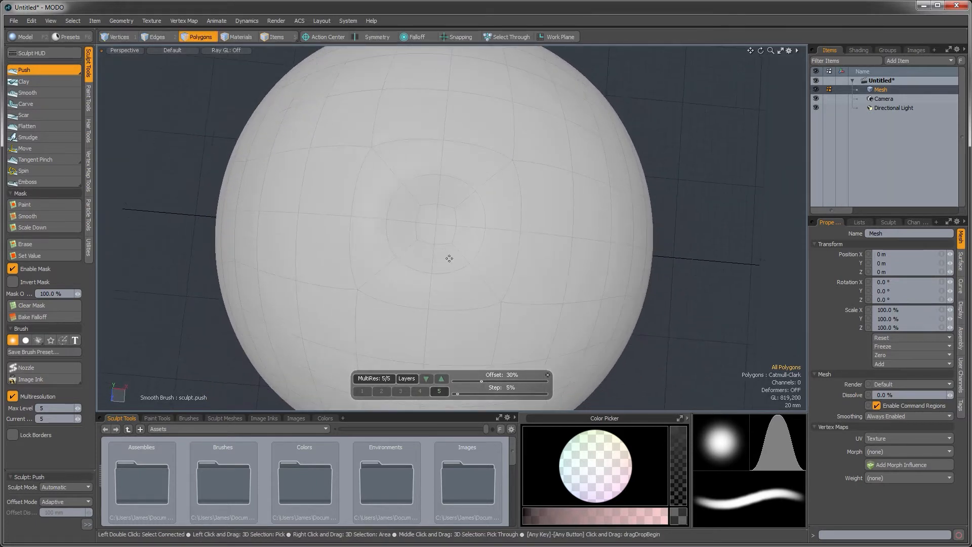
{"action": "left_click", "coordinate": [40, 104]}
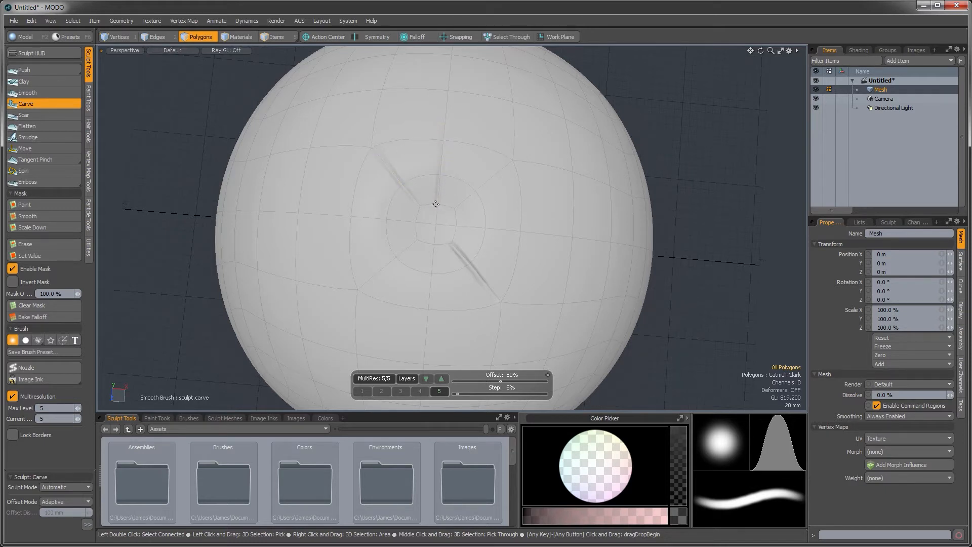
{"action": "mouse_move", "coordinate": [435, 204]}
{"action": "left_mouse_down", "text": "alt"}
{"action": "mouse_move", "coordinate": [642, 219]}
{"action": "mouse_move", "coordinate": [662, 244]}
{"action": "mouse_move", "coordinate": [463, 275]}
{"action": "mouse_move", "coordinate": [471, 147]}
{"action": "mouse_move", "coordinate": [606, 245]}
{"action": "mouse_move", "coordinate": [413, 252]}
{"action": "mouse_move", "coordinate": [458, 284]}
{"action": "left_mouse_up", "text": "alt"}
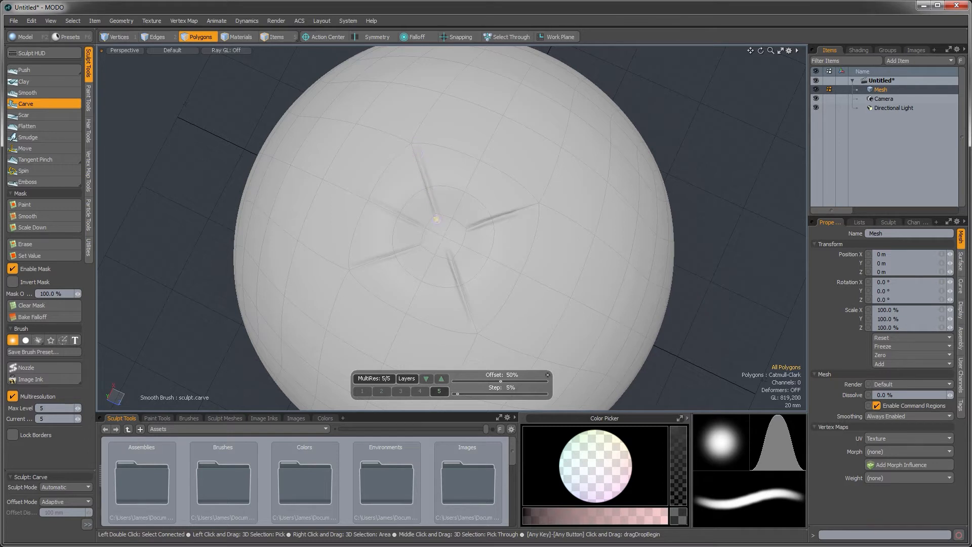
{"action": "left_click_drag", "start_coordinate": [369, 203], "coordinate": [568, 184], "text": "alt"}
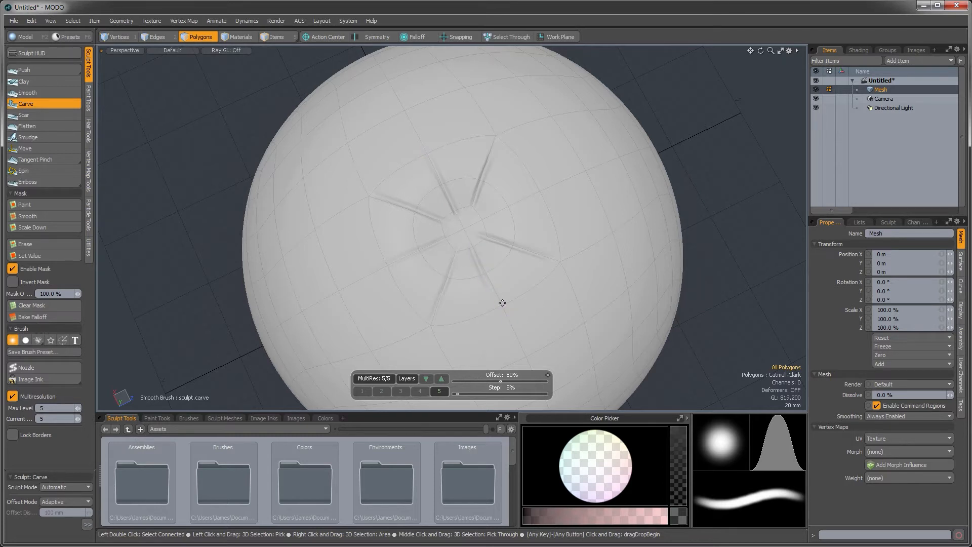
{"action": "left_click_drag", "start_coordinate": [465, 220], "coordinate": [474, 246], "text": "alt"}
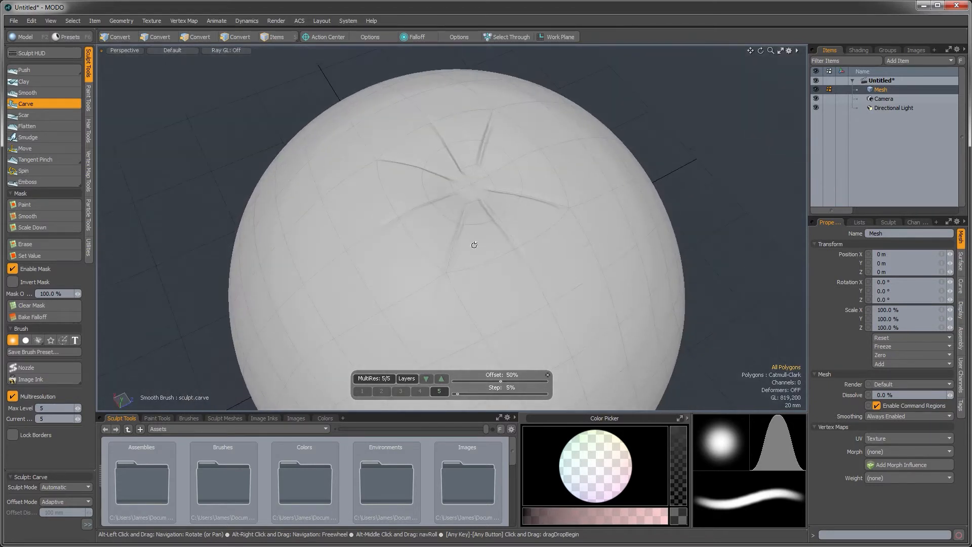
{"action": "scroll", "coordinate": [510, 182], "scroll_direction": "up", "scroll_amount": 3}
{"action": "left_click_drag", "start_coordinate": [510, 182], "coordinate": [496, 265], "text": "alt"}
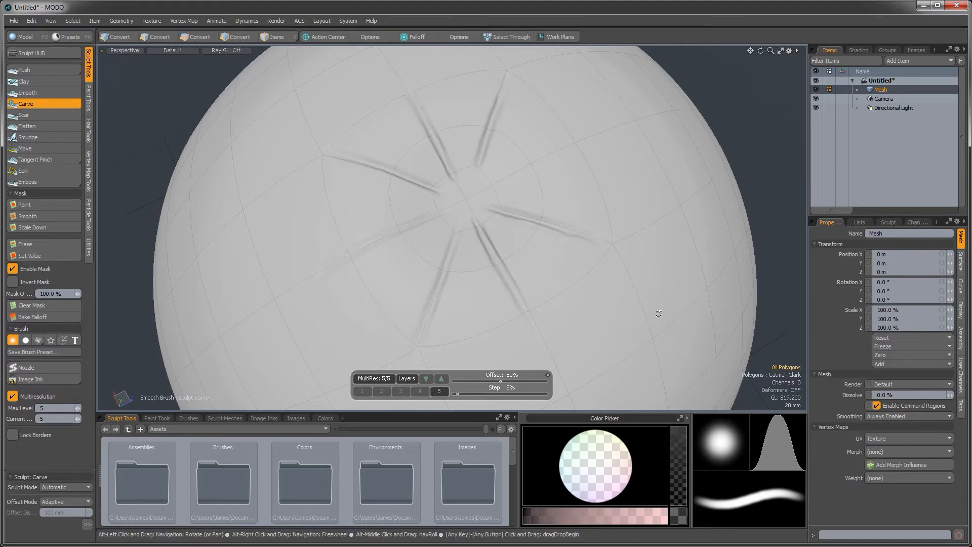
Step: Carve the remaining radial crease outward from the dimple's centre along its mesh edge
{"action": "mouse_move", "coordinate": [429, 205]}
{"action": "left_mouse_down", "text": "alt"}
{"action": "mouse_move", "coordinate": [421, 140]}
{"action": "mouse_move", "coordinate": [582, 250]}
{"action": "mouse_move", "coordinate": [599, 135]}
{"action": "mouse_move", "coordinate": [606, 264]}
{"action": "mouse_move", "coordinate": [370, 161]}
{"action": "mouse_move", "coordinate": [525, 321]}
{"action": "mouse_move", "coordinate": [302, 152]}
{"action": "mouse_move", "coordinate": [295, 171]}
{"action": "left_mouse_up", "text": "alt"}
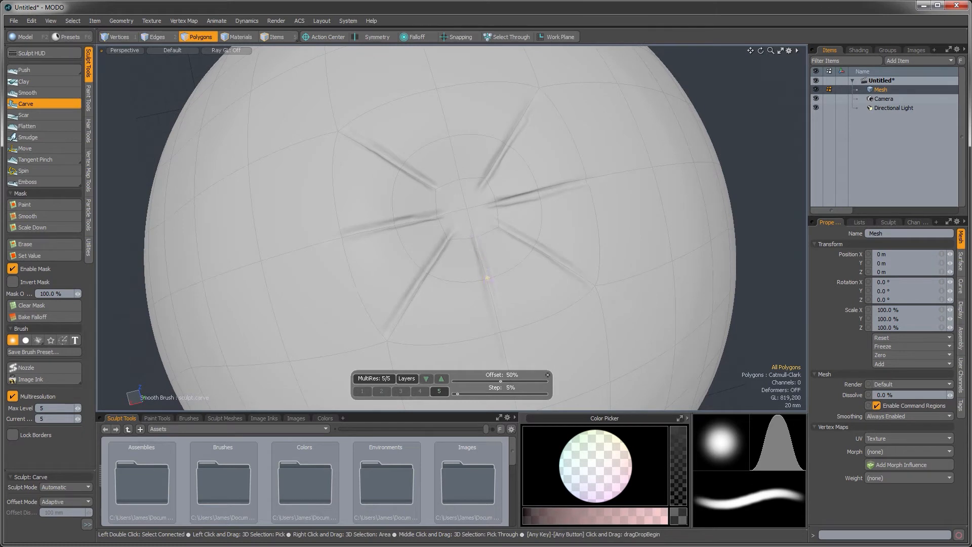
{"action": "left_click_drag", "start_coordinate": [476, 241], "coordinate": [496, 310]}
Step: Shape the segments between the radial creases with the Push brush at 30% offset, using a larger brush to form soft lobes around the dimple
{"action": "left_click", "coordinate": [27, 70]}
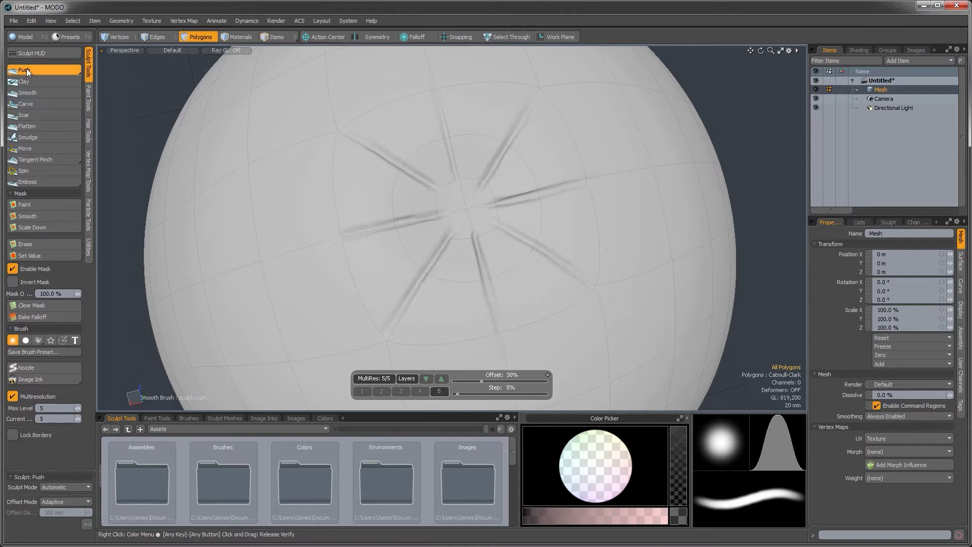
{"action": "right_click_drag", "start_coordinate": [417, 189], "coordinate": [445, 205]}
{"action": "left_click_drag", "start_coordinate": [441, 169], "coordinate": [396, 123]}
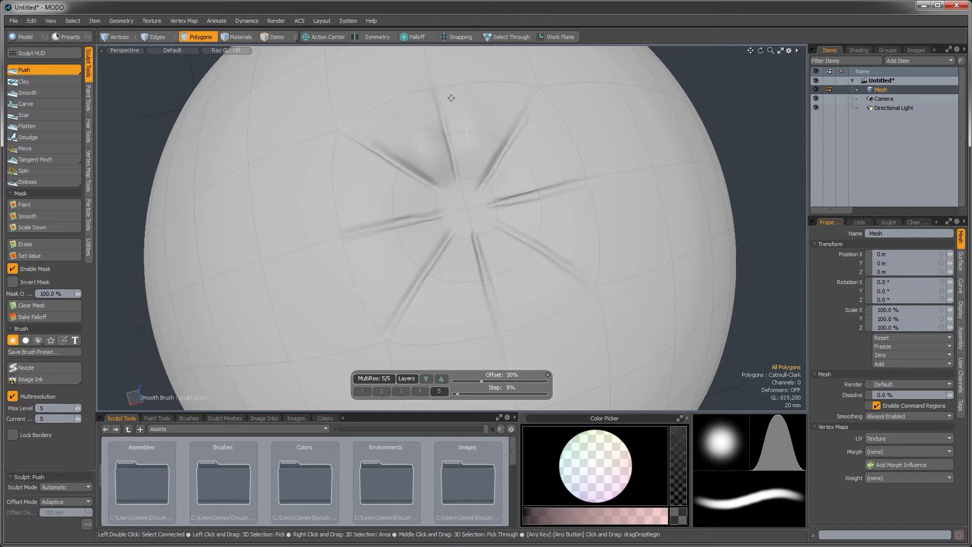
{"action": "left_click_drag", "start_coordinate": [472, 137], "coordinate": [465, 114]}
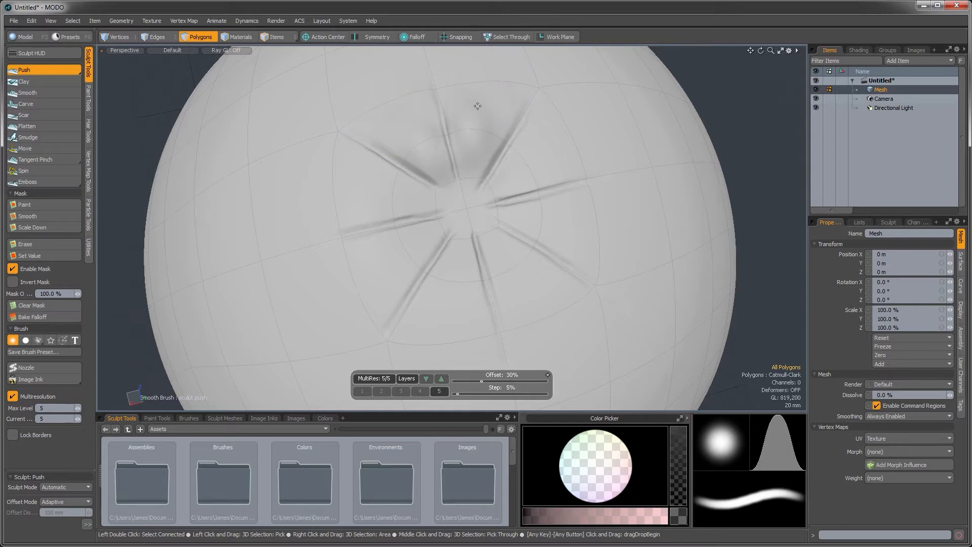
{"action": "mouse_move", "coordinate": [462, 240]}
{"action": "left_mouse_down"}
{"action": "mouse_move", "coordinate": [477, 268]}
{"action": "mouse_move", "coordinate": [453, 296]}
{"action": "mouse_move", "coordinate": [468, 330]}
{"action": "mouse_move", "coordinate": [449, 288]}
{"action": "left_mouse_up"}
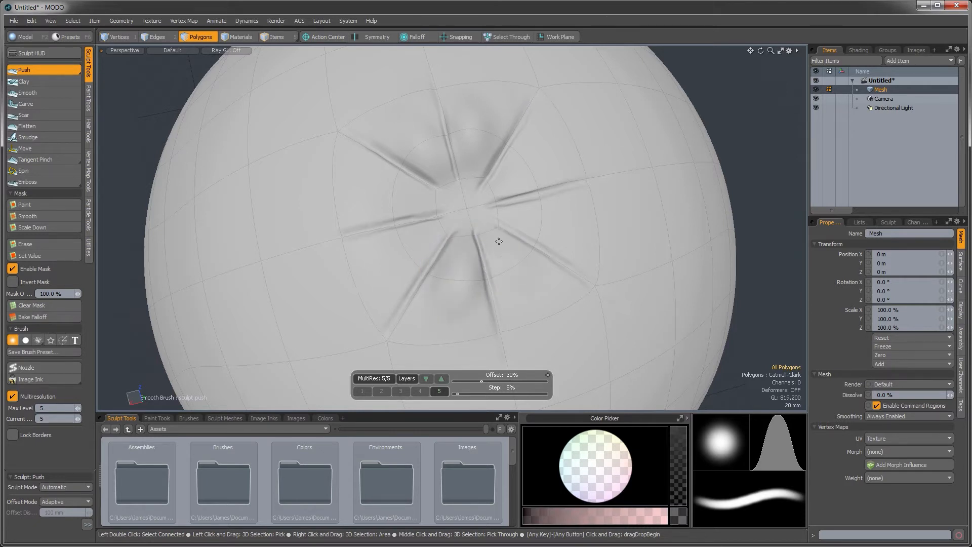
{"action": "mouse_move", "coordinate": [502, 209]}
{"action": "left_mouse_down"}
{"action": "mouse_move", "coordinate": [561, 225]}
{"action": "mouse_move", "coordinate": [560, 209]}
{"action": "left_mouse_up"}
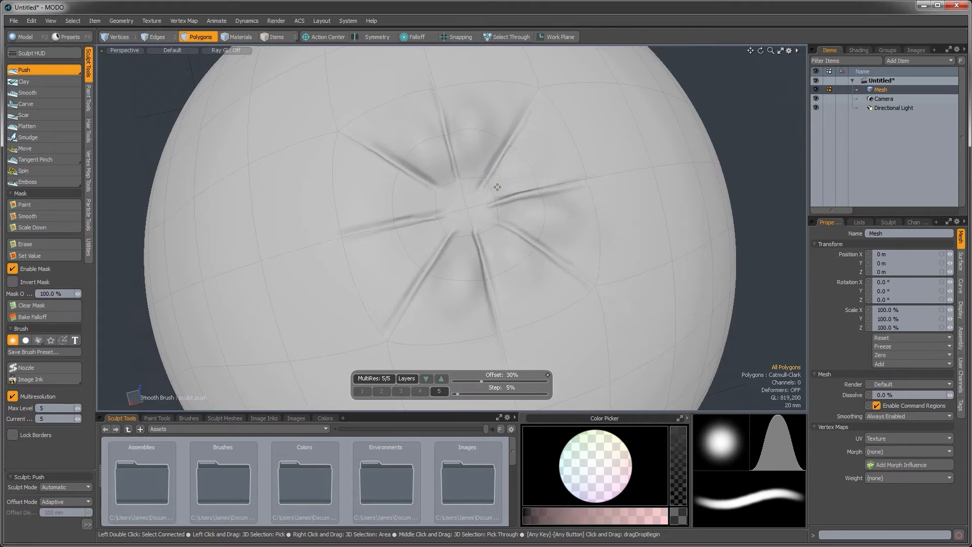
{"action": "left_click_drag", "start_coordinate": [521, 169], "coordinate": [562, 186]}
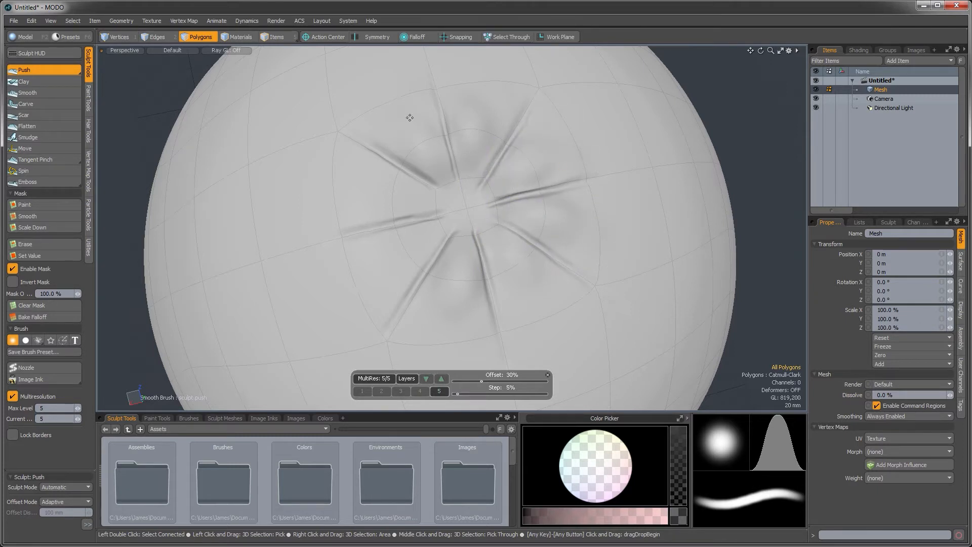
{"action": "mouse_move", "coordinate": [539, 278]}
{"action": "left_mouse_down", "text": "alt"}
{"action": "mouse_move", "coordinate": [531, 78]}
{"action": "mouse_move", "coordinate": [530, 215]}
{"action": "mouse_move", "coordinate": [492, 295]}
{"action": "left_mouse_up", "text": "alt"}
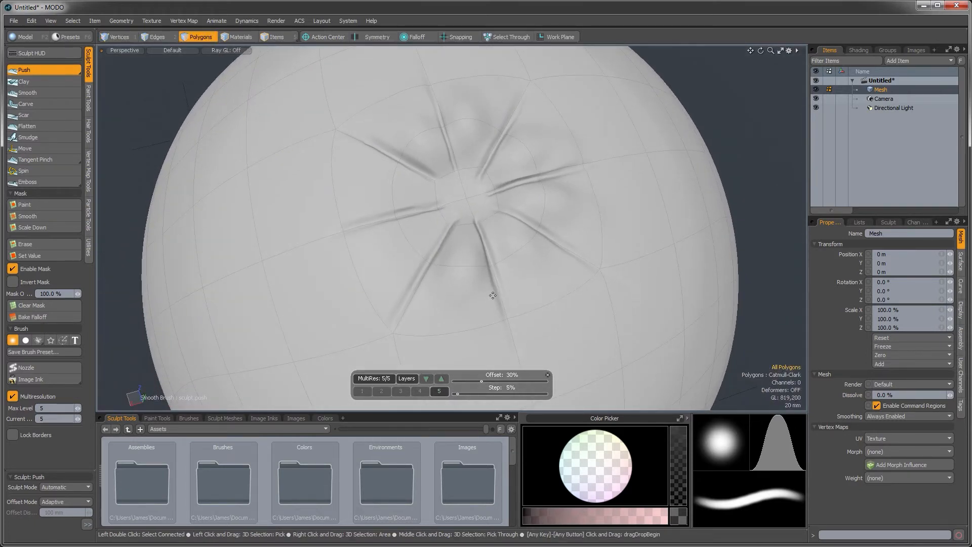
{"action": "mouse_move", "coordinate": [434, 219]}
{"action": "left_mouse_down"}
{"action": "mouse_move", "coordinate": [386, 238]}
{"action": "mouse_move", "coordinate": [410, 243]}
{"action": "mouse_move", "coordinate": [395, 227]}
{"action": "mouse_move", "coordinate": [414, 206]}
{"action": "mouse_move", "coordinate": [363, 160]}
{"action": "left_mouse_up"}
{"action": "left_click_drag", "start_coordinate": [428, 177], "coordinate": [379, 152]}
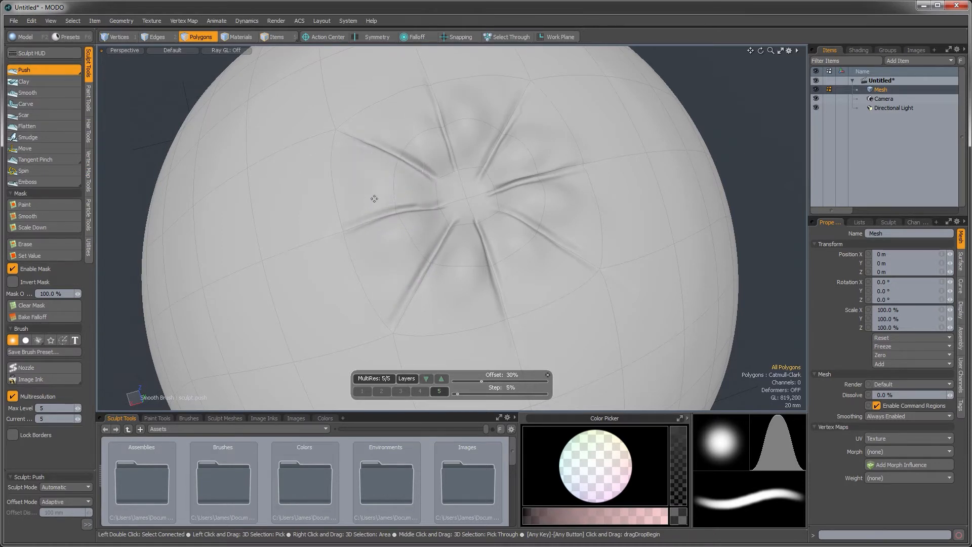
Step: Tighten the radial creases around the dimple with the Tangent Pinch brush at 25% offset, stroking along each one
{"action": "left_click_drag", "start_coordinate": [472, 238], "coordinate": [485, 290], "text": "alt"}
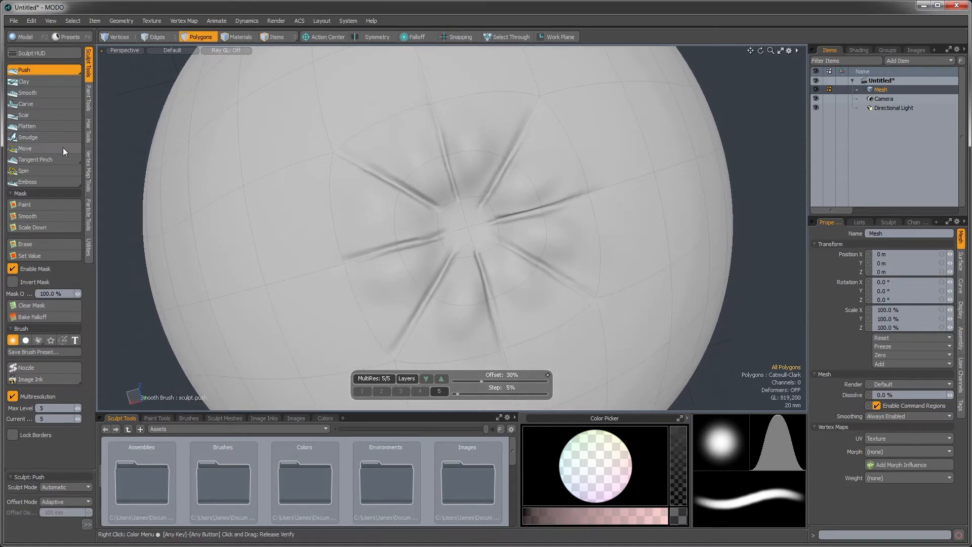
{"action": "left_click", "coordinate": [53, 157]}
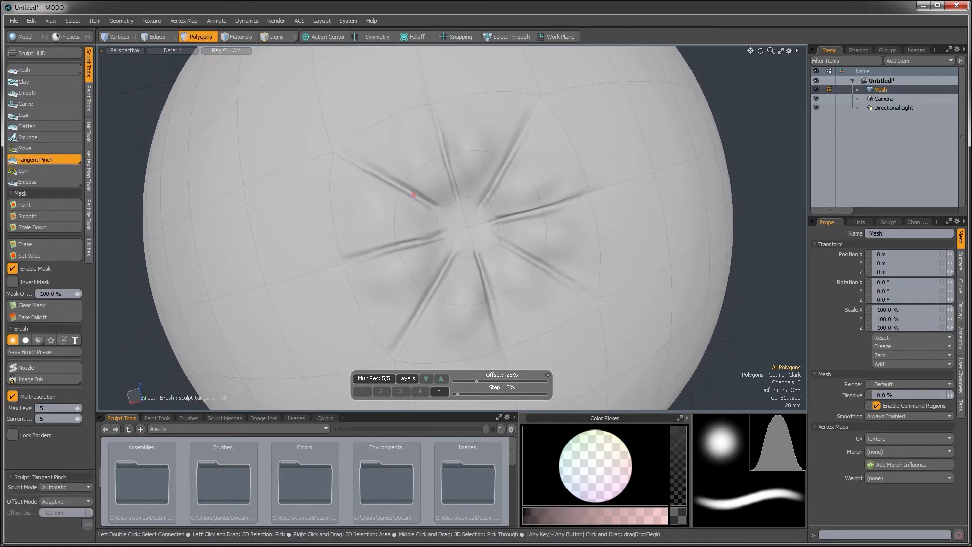
{"action": "left_click_drag", "start_coordinate": [413, 194], "coordinate": [431, 203]}
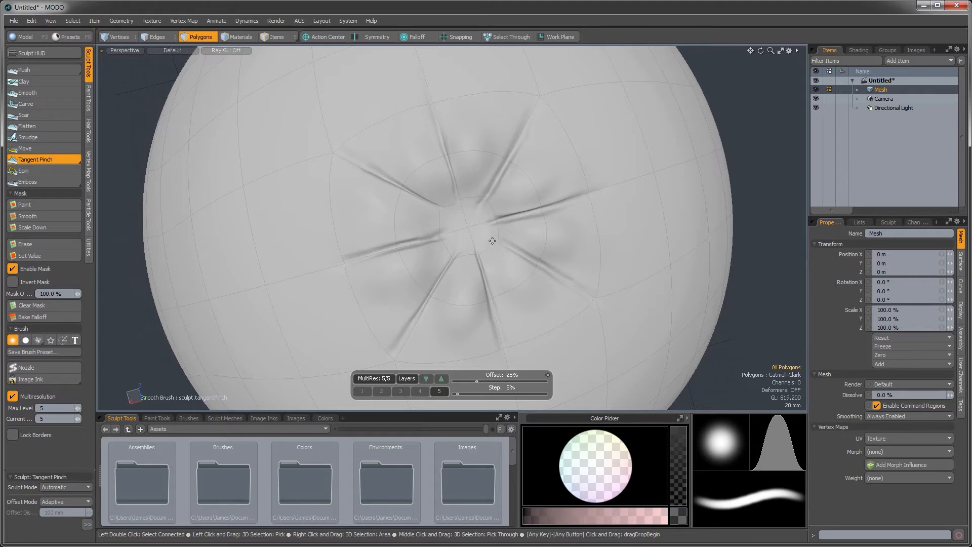
{"action": "left_click_drag", "start_coordinate": [492, 241], "coordinate": [541, 264]}
{"action": "left_click_drag", "start_coordinate": [537, 208], "coordinate": [496, 221]}
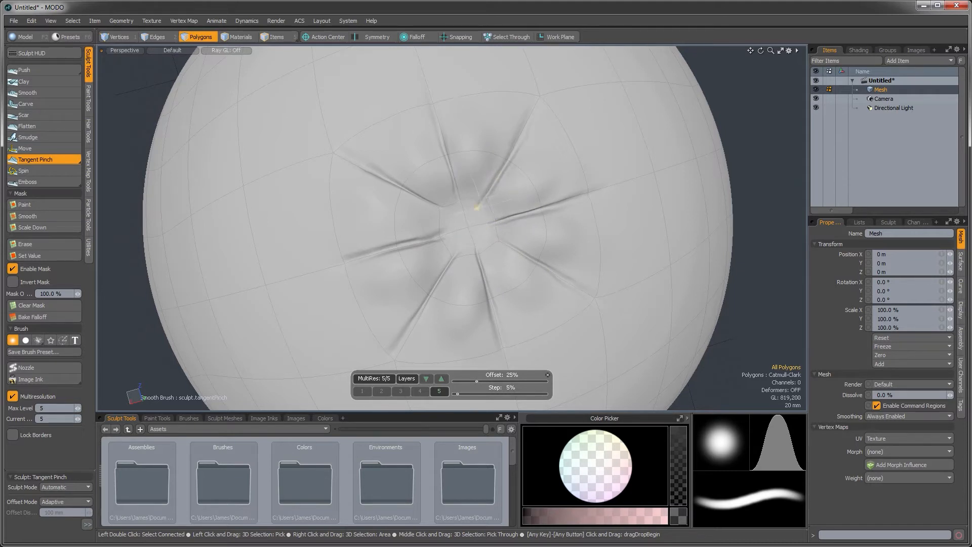
{"action": "mouse_move", "coordinate": [374, 252]}
{"action": "left_mouse_down"}
{"action": "mouse_move", "coordinate": [438, 234]}
{"action": "mouse_move", "coordinate": [403, 248]}
{"action": "left_mouse_up"}
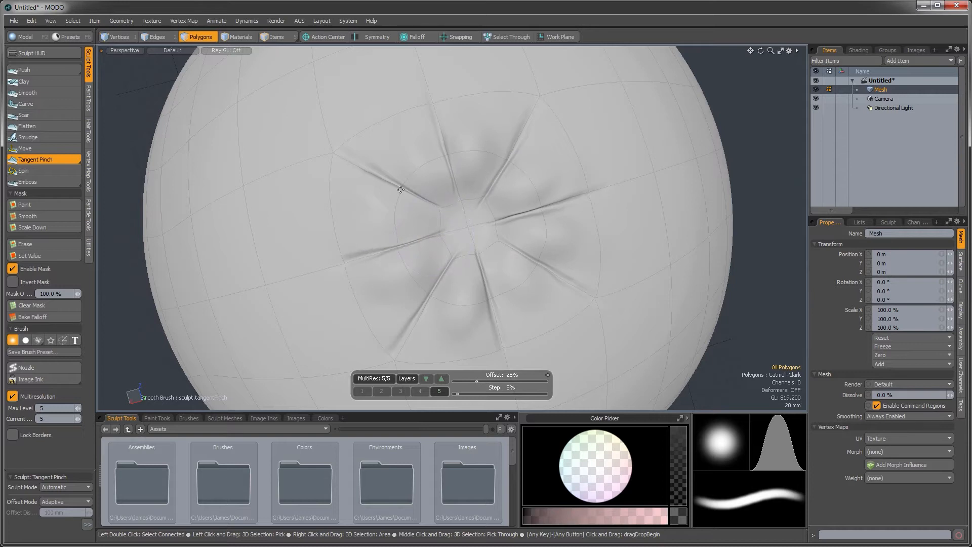
Step: Soften the outer ends and harsh parts of the radial creases with the Smooth brush at 25% offset
{"action": "left_click", "coordinate": [34, 91]}
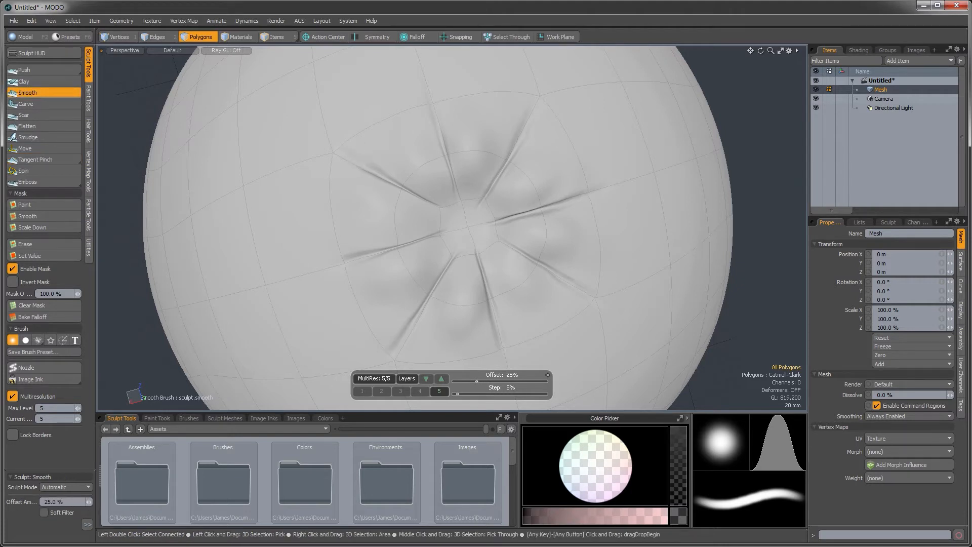
{"action": "left_click_drag", "start_coordinate": [368, 154], "coordinate": [369, 160]}
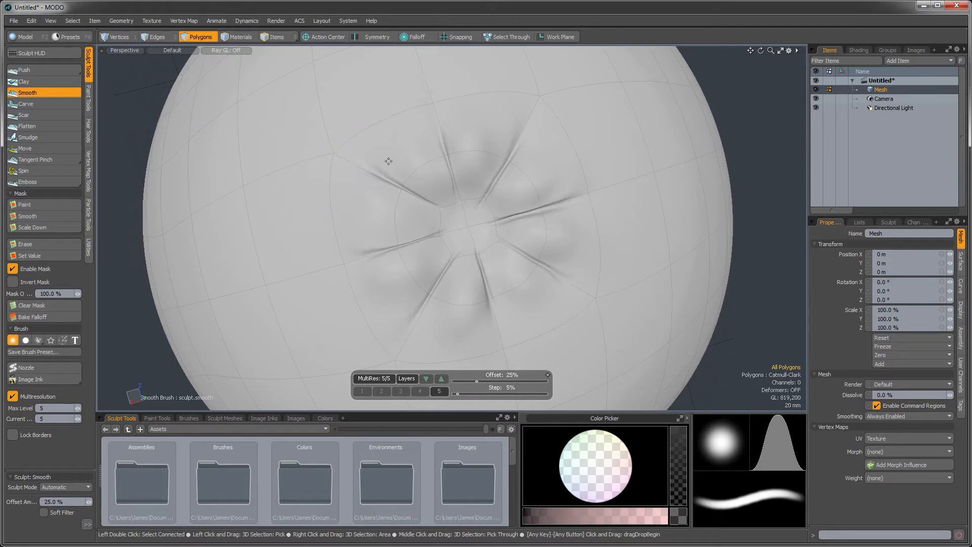
{"action": "mouse_move", "coordinate": [506, 226]}
{"action": "left_mouse_down", "text": "alt"}
{"action": "mouse_move", "coordinate": [521, 81]}
{"action": "mouse_move", "coordinate": [536, 98]}
{"action": "mouse_move", "coordinate": [526, 152]}
{"action": "mouse_move", "coordinate": [499, 228]}
{"action": "mouse_move", "coordinate": [447, 233]}
{"action": "mouse_move", "coordinate": [449, 294]}
{"action": "left_mouse_up", "text": "alt"}
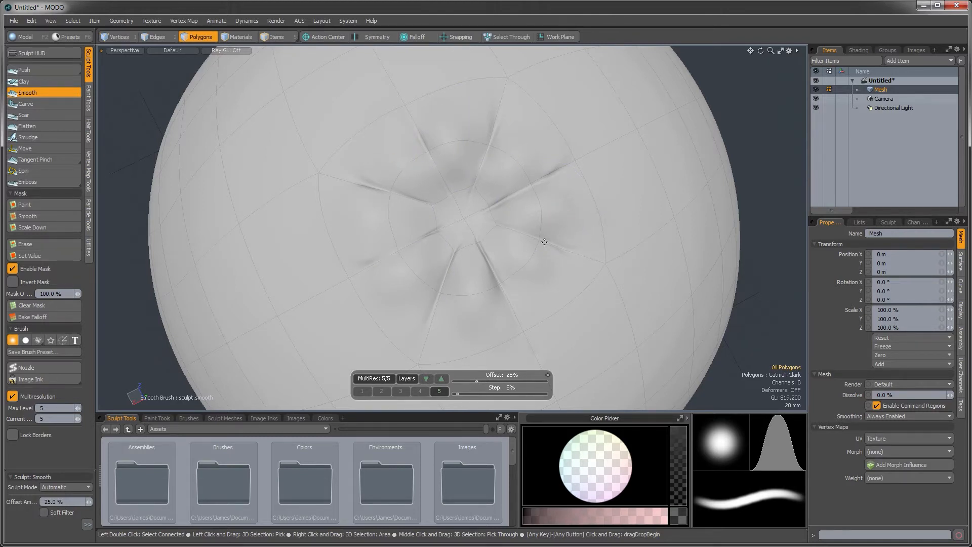
{"action": "mouse_move", "coordinate": [564, 244]}
{"action": "left_mouse_down", "text": "alt"}
{"action": "mouse_move", "coordinate": [567, 87]}
{"action": "mouse_move", "coordinate": [554, 86]}
{"action": "mouse_move", "coordinate": [553, 60]}
{"action": "mouse_move", "coordinate": [482, 206]}
{"action": "mouse_move", "coordinate": [479, 296]}
{"action": "left_mouse_up", "text": "alt"}
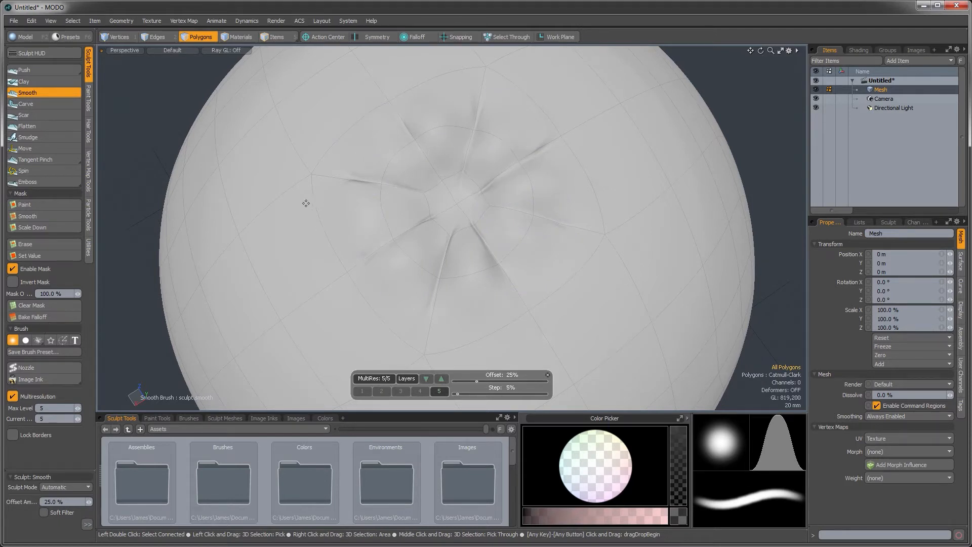
Step: Sculpt a small round ring-shaped dent with a raised centre at the sphere's bottom pole using the Push brush at 30% offset, and smooth it
{"action": "mouse_move", "coordinate": [336, 234]}
{"action": "left_mouse_down", "text": "alt"}
{"action": "mouse_move", "coordinate": [496, 206]}
{"action": "mouse_move", "coordinate": [486, 177]}
{"action": "mouse_move", "coordinate": [540, 167]}
{"action": "mouse_move", "coordinate": [524, 167]}
{"action": "left_mouse_up", "text": "alt"}
{"action": "mouse_move", "coordinate": [524, 167]}
{"action": "left_mouse_down", "text": "ctrl+alt"}
{"action": "mouse_move", "coordinate": [479, 164]}
{"action": "mouse_move", "coordinate": [544, 143]}
{"action": "mouse_move", "coordinate": [460, 217]}
{"action": "mouse_move", "coordinate": [482, 190]}
{"action": "mouse_move", "coordinate": [457, 294]}
{"action": "mouse_move", "coordinate": [462, 147]}
{"action": "mouse_move", "coordinate": [516, 239]}
{"action": "mouse_move", "coordinate": [503, 163]}
{"action": "mouse_move", "coordinate": [491, 184]}
{"action": "mouse_move", "coordinate": [521, 223]}
{"action": "left_mouse_up", "text": "ctrl+alt"}
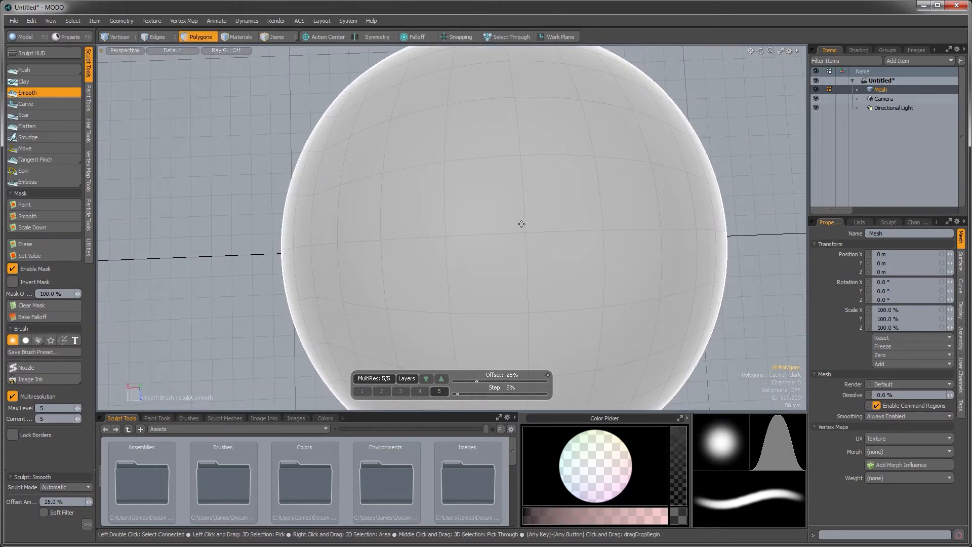
{"action": "left_click", "coordinate": [35, 71]}
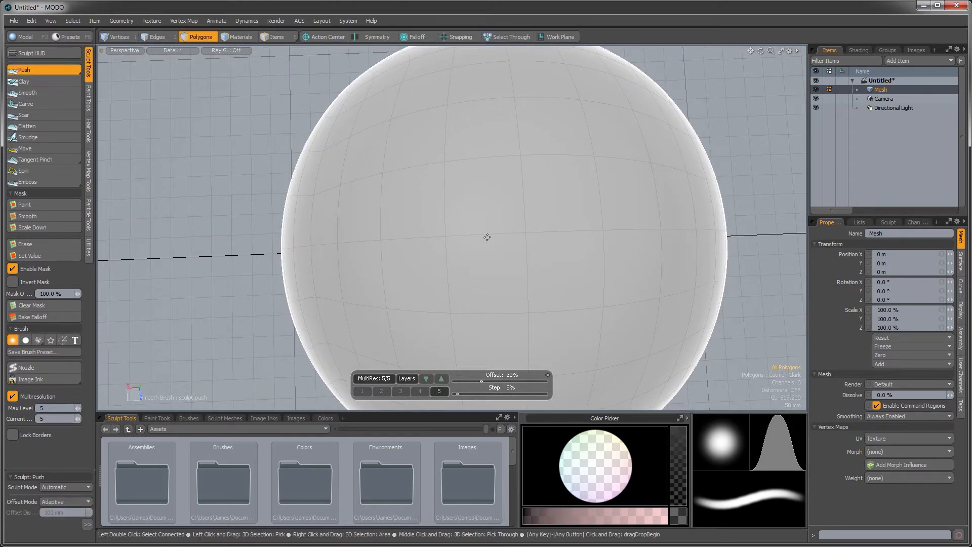
{"action": "mouse_move", "coordinate": [529, 254]}
{"action": "right_mouse_down"}
{"action": "mouse_move", "coordinate": [540, 255]}
{"action": "mouse_move", "coordinate": [534, 264]}
{"action": "right_mouse_up"}
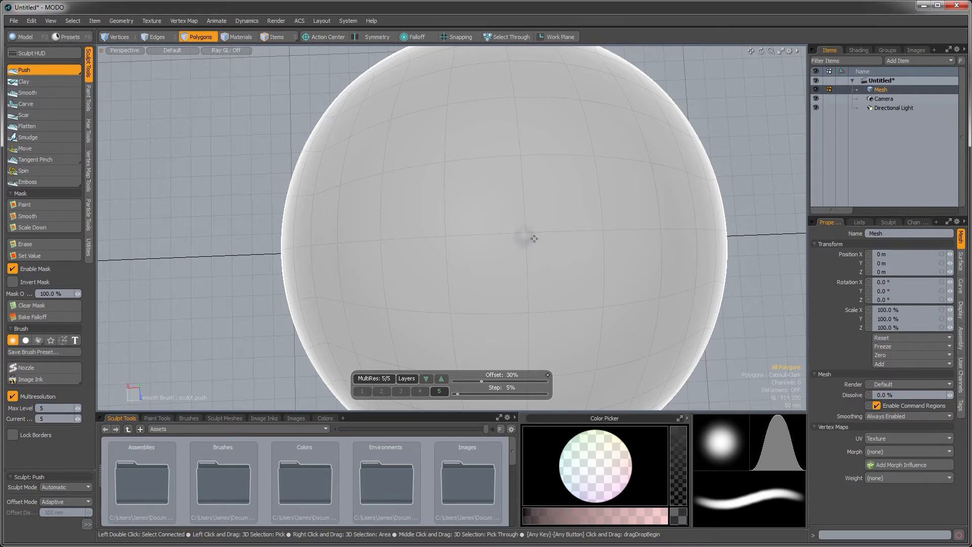
{"action": "key", "text": "ctrl"}
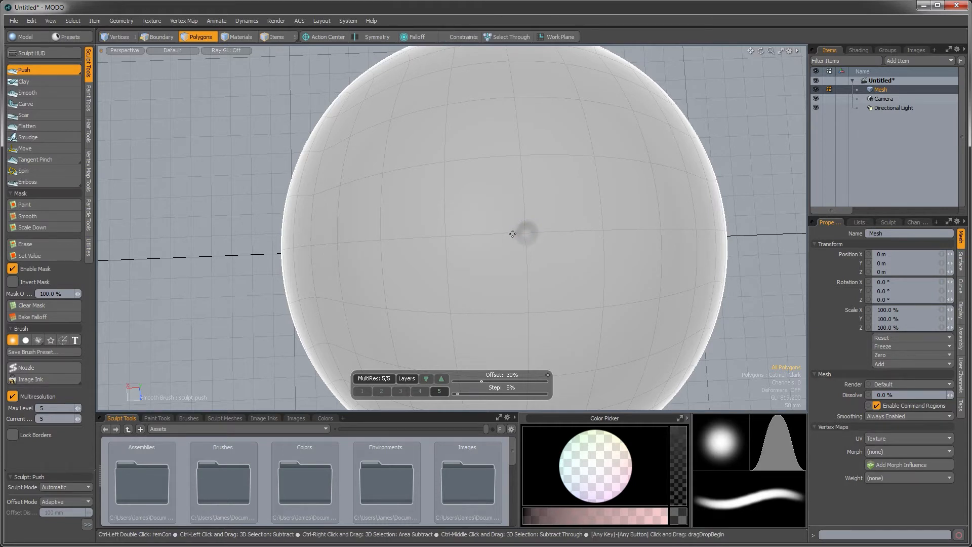
{"action": "key", "text": "ctrl"}
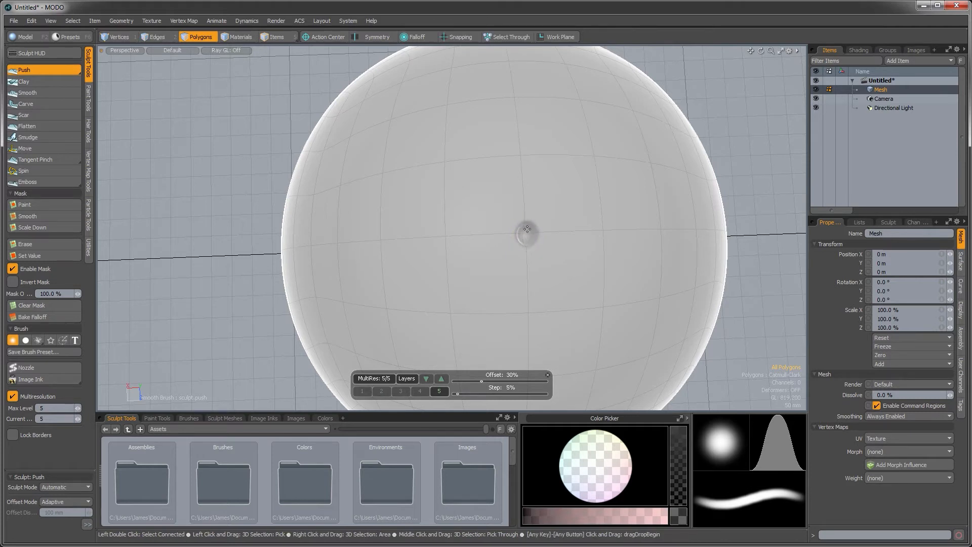
{"action": "key", "text": "shift"}
{"action": "left_click_drag", "start_coordinate": [566, 275], "coordinate": [582, 293], "text": "alt"}
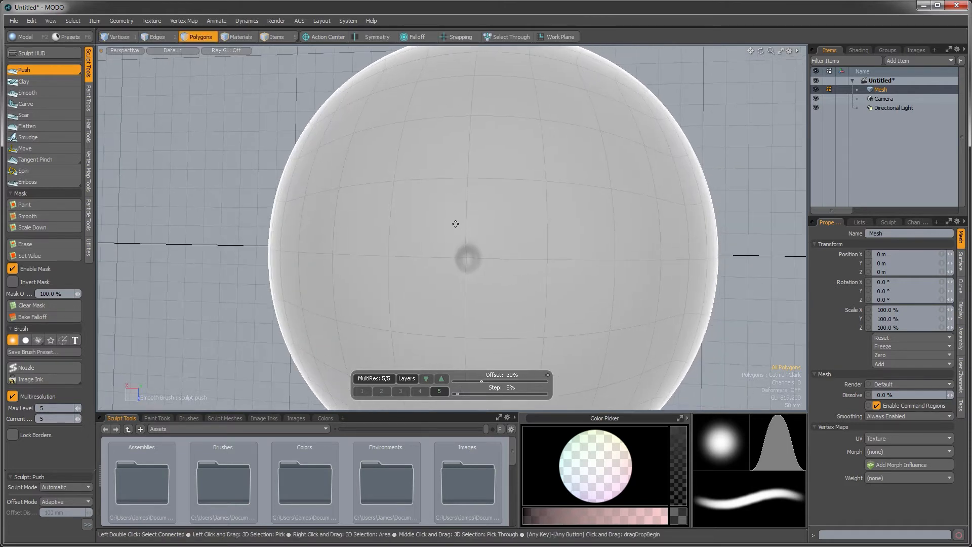
{"action": "key", "text": "shift"}
Step: Check the sculpted sphere from the side, drop the Push brush and switch back to the modelling layout
{"action": "mouse_move", "coordinate": [230, 152]}
{"action": "left_mouse_down", "text": "alt"}
{"action": "mouse_move", "coordinate": [629, 265]}
{"action": "mouse_move", "coordinate": [560, 269]}
{"action": "mouse_move", "coordinate": [369, 213]}
{"action": "mouse_move", "coordinate": [364, 167]}
{"action": "mouse_move", "coordinate": [400, 185]}
{"action": "mouse_move", "coordinate": [549, 210]}
{"action": "mouse_move", "coordinate": [482, 162]}
{"action": "mouse_move", "coordinate": [589, 163]}
{"action": "mouse_move", "coordinate": [549, 161]}
{"action": "left_mouse_up", "text": "alt"}
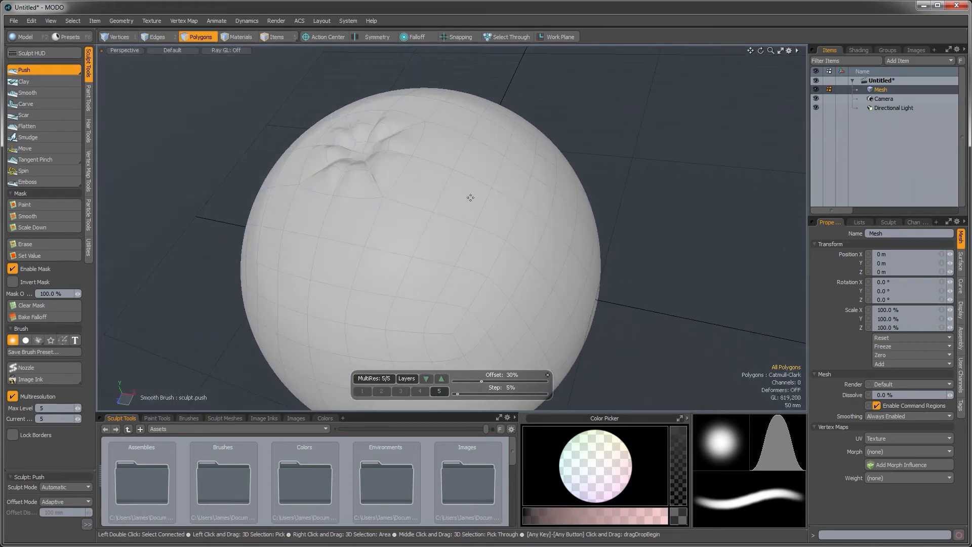
{"action": "mouse_move", "coordinate": [266, 235]}
{"action": "left_mouse_down", "text": "alt"}
{"action": "mouse_move", "coordinate": [347, 217]}
{"action": "mouse_move", "coordinate": [434, 181]}
{"action": "mouse_move", "coordinate": [457, 147]}
{"action": "mouse_move", "coordinate": [452, 161]}
{"action": "mouse_move", "coordinate": [427, 158]}
{"action": "mouse_move", "coordinate": [480, 204]}
{"action": "mouse_move", "coordinate": [445, 180]}
{"action": "mouse_move", "coordinate": [441, 270]}
{"action": "mouse_move", "coordinate": [477, 217]}
{"action": "mouse_move", "coordinate": [435, 250]}
{"action": "mouse_move", "coordinate": [449, 120]}
{"action": "mouse_move", "coordinate": [461, 150]}
{"action": "mouse_move", "coordinate": [484, 129]}
{"action": "mouse_move", "coordinate": [468, 207]}
{"action": "mouse_move", "coordinate": [490, 210]}
{"action": "mouse_move", "coordinate": [491, 221]}
{"action": "mouse_move", "coordinate": [456, 202]}
{"action": "mouse_move", "coordinate": [451, 260]}
{"action": "mouse_move", "coordinate": [444, 223]}
{"action": "left_mouse_up", "text": "alt"}
{"action": "key", "text": "q"}
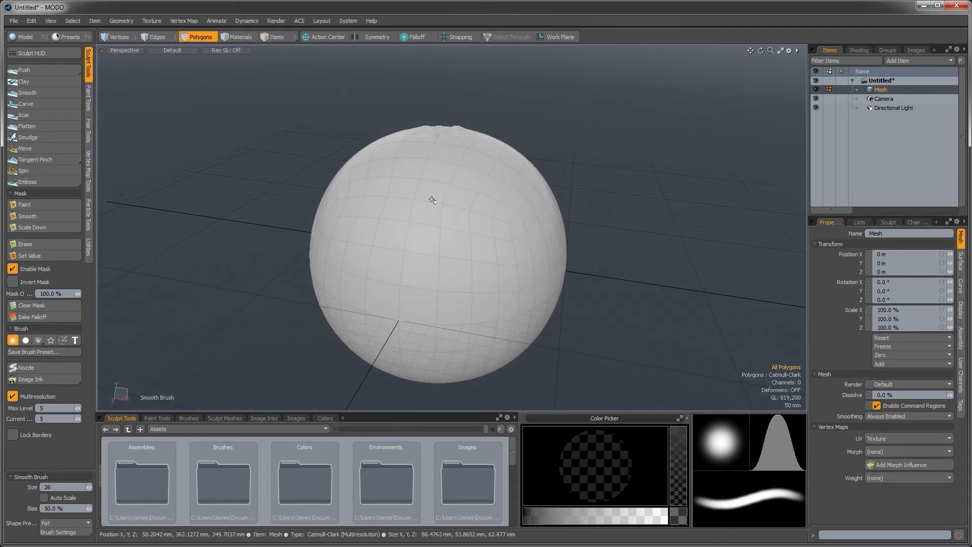
{"action": "key", "text": "ctrl+Tab"}
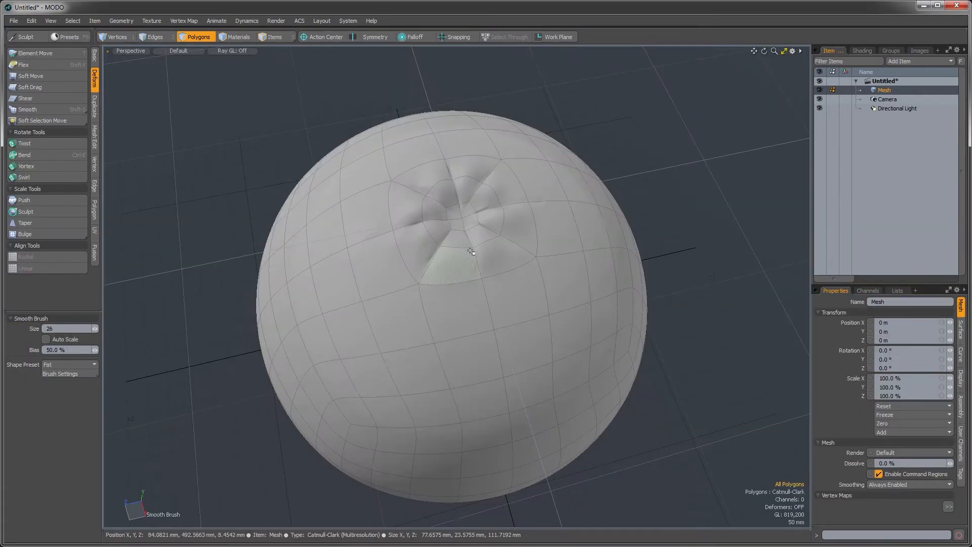
Step: Select the four polygons at the dimple's centre and grow the selection until it covers the sphere's upper half
{"action": "left_click_drag", "start_coordinate": [452, 261], "coordinate": [400, 191], "text": "alt"}
{"action": "left_click", "coordinate": [454, 206]}
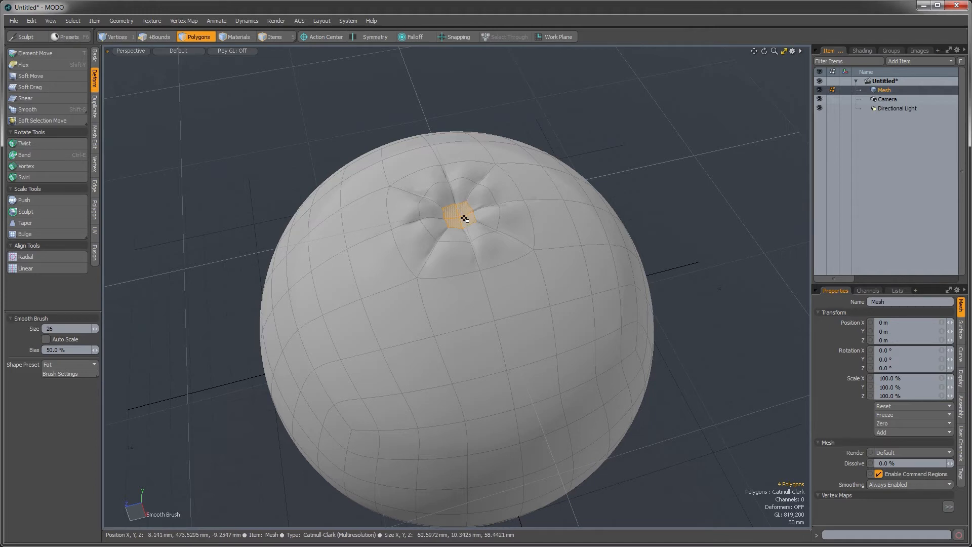
{"action": "key", "text": "shift+Up"}
{"action": "key", "text": "shift+Up"}
{"action": "key", "text": "shift+Up"}
{"action": "key", "text": "shift+Up"}
{"action": "key", "text": "shift+Up"}
{"action": "key", "text": "shift+Up"}
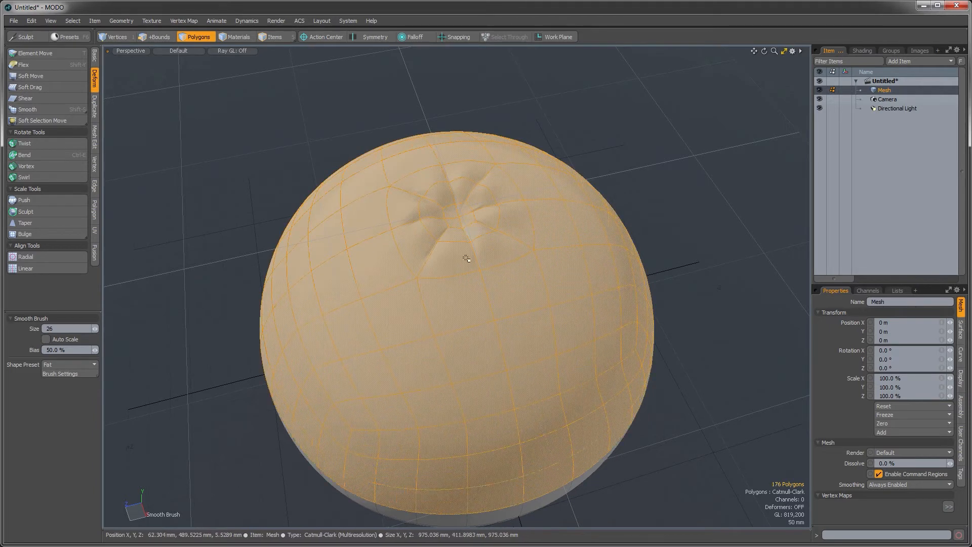
{"action": "left_click_drag", "start_coordinate": [468, 413], "coordinate": [472, 232], "text": "alt"}
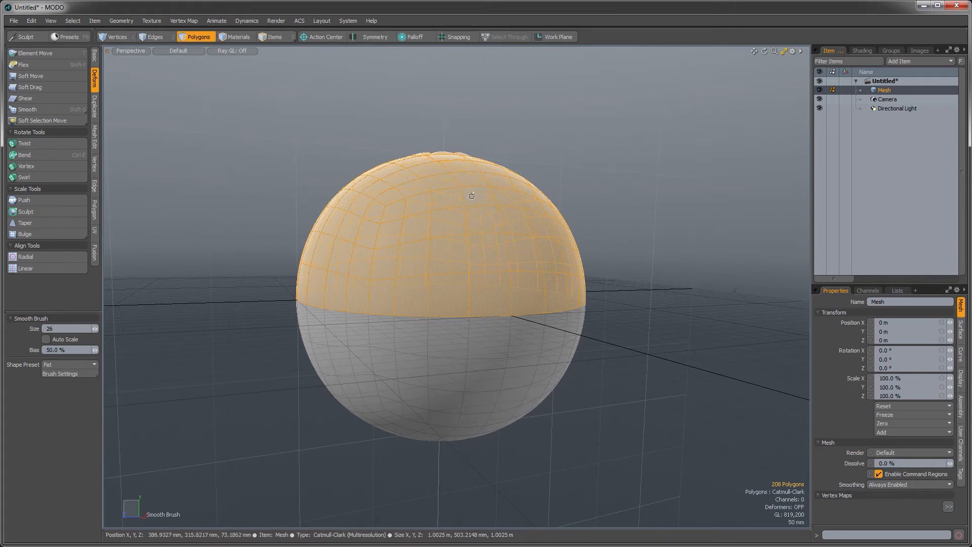
{"action": "mouse_move", "coordinate": [478, 236]}
{"action": "left_mouse_down", "text": "alt"}
{"action": "mouse_move", "coordinate": [455, 234]}
{"action": "mouse_move", "coordinate": [453, 256]}
{"action": "left_mouse_up", "text": "alt"}
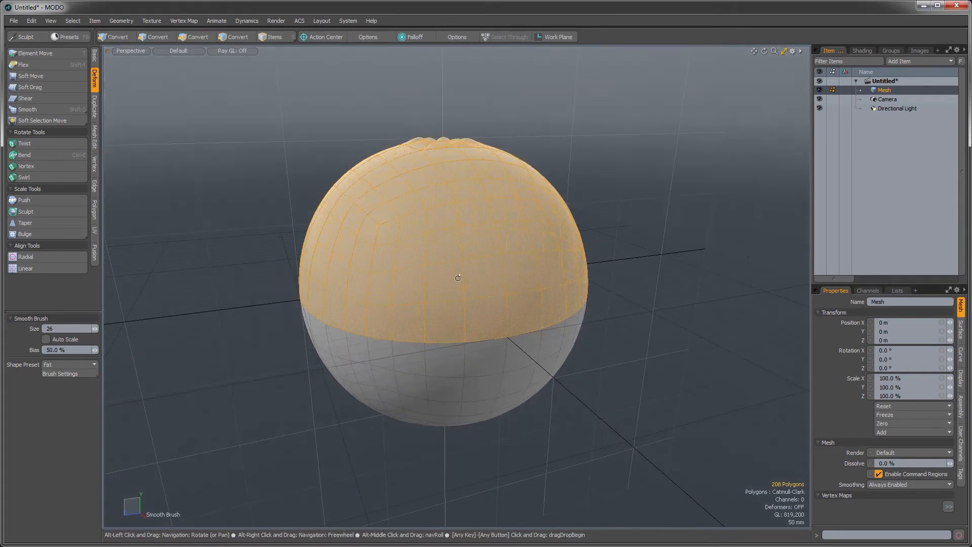
Step: Activate the Move tool on the selected upper-half polygons and apply a Cylinder falloff
{"action": "key", "text": "3"}
{"action": "key", "text": "w"}
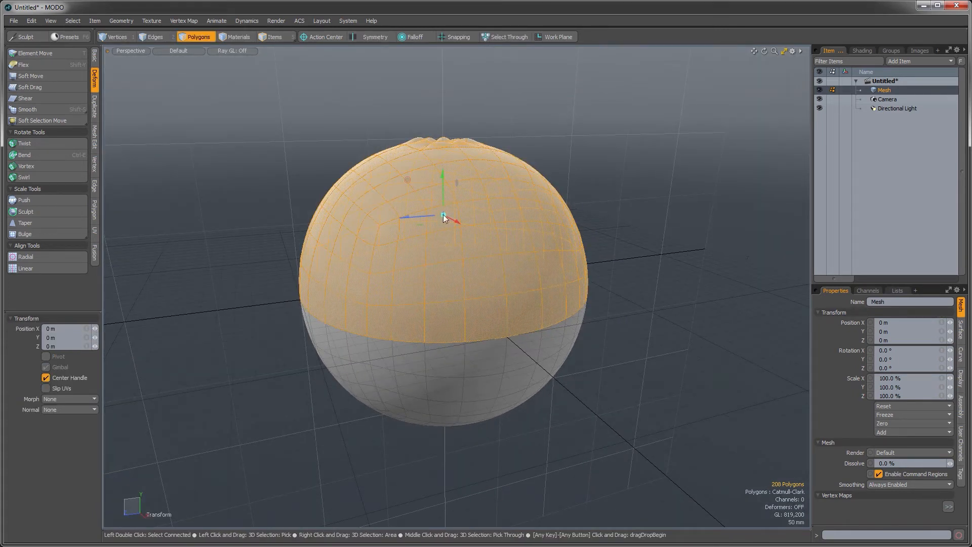
{"action": "left_click", "coordinate": [408, 37]}
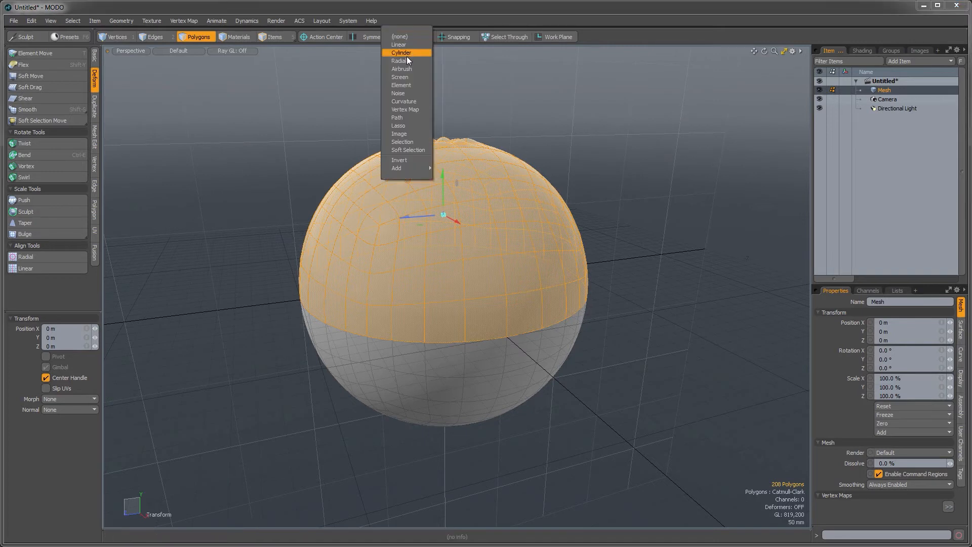
{"action": "left_click", "coordinate": [406, 52]}
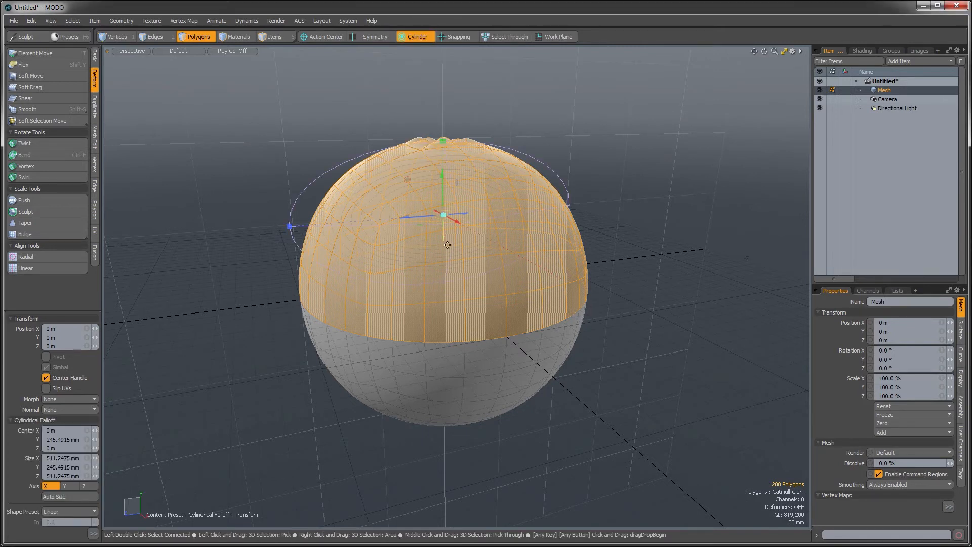
{"action": "left_click_drag", "start_coordinate": [428, 269], "coordinate": [460, 219], "text": "alt"}
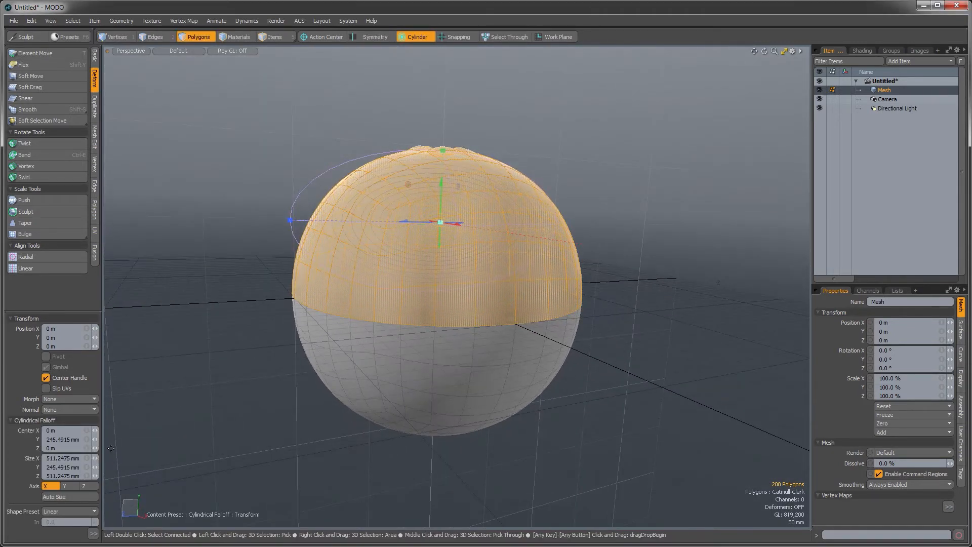
Step: Set the Cylinder falloff's axis to Y and its shape preset to Ease-Out
{"action": "left_click", "coordinate": [68, 482]}
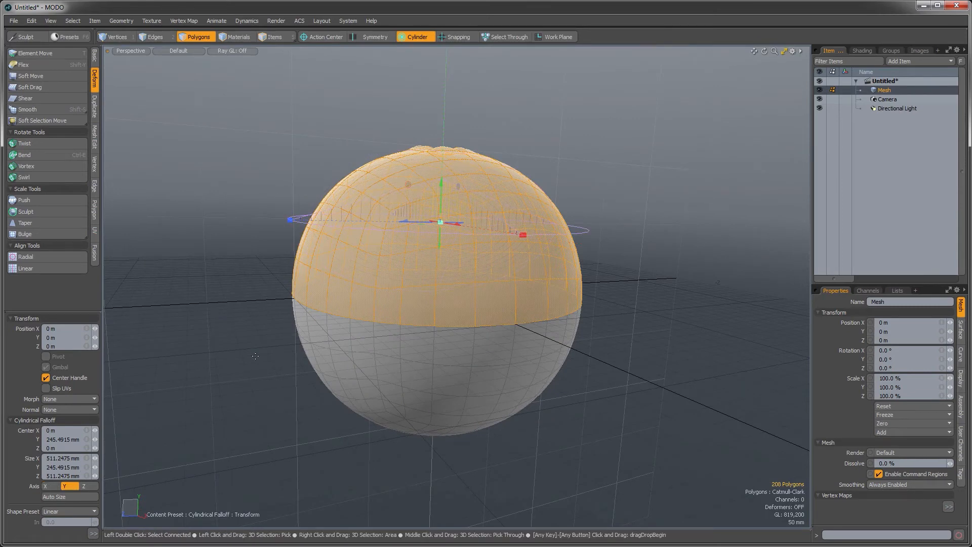
{"action": "mouse_move", "coordinate": [456, 314]}
{"action": "left_mouse_down", "text": "alt"}
{"action": "mouse_move", "coordinate": [487, 305]}
{"action": "mouse_move", "coordinate": [470, 317]}
{"action": "left_mouse_up", "text": "alt"}
{"action": "left_click_drag", "start_coordinate": [419, 268], "coordinate": [416, 242], "text": "alt"}
{"action": "left_click", "coordinate": [66, 511]}
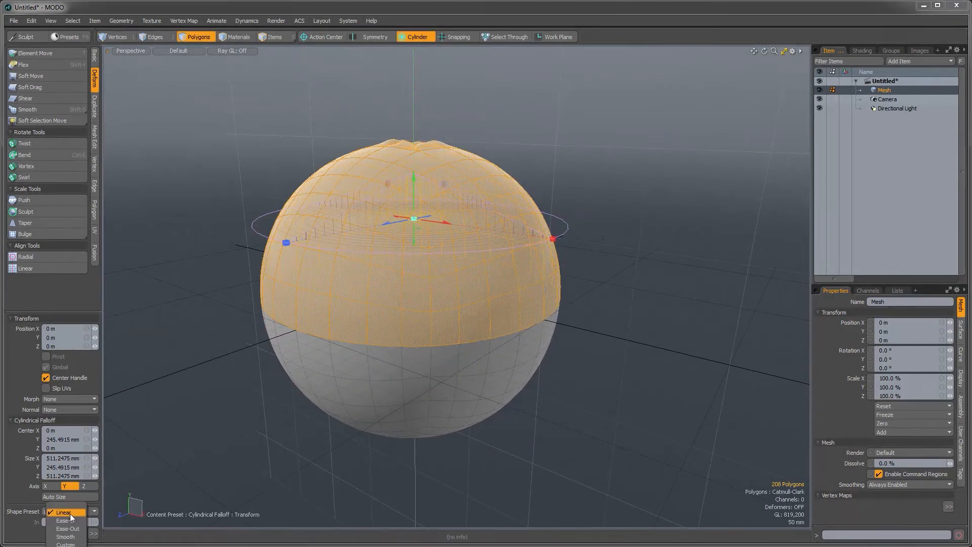
{"action": "left_click", "coordinate": [73, 522]}
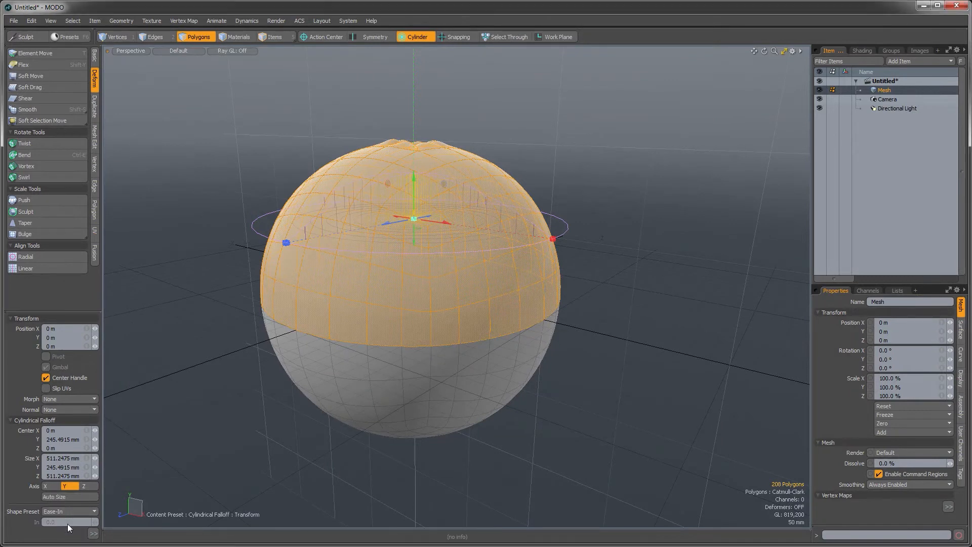
{"action": "left_click_drag", "start_coordinate": [373, 324], "coordinate": [389, 258], "text": "alt"}
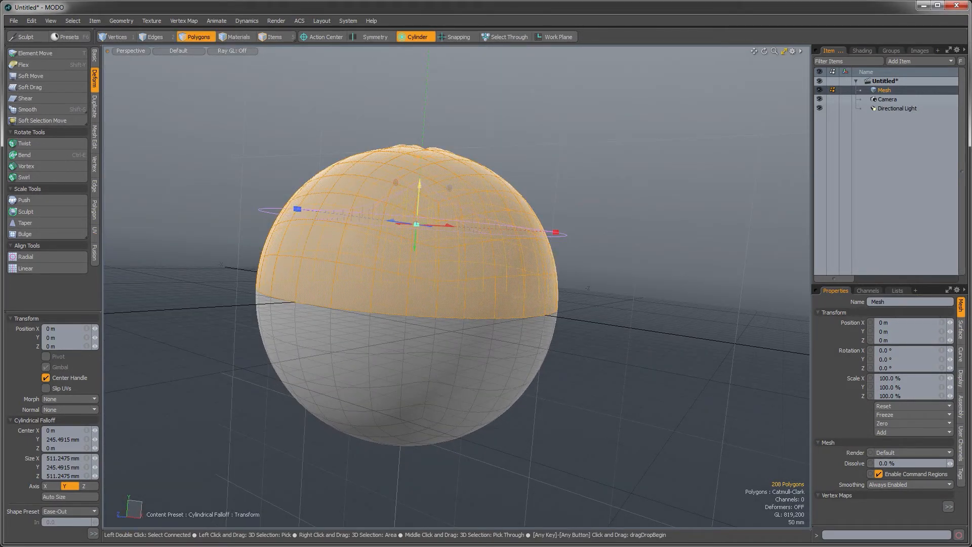
Step: Move the selected upper-half polygons down about 24 mm in Y with the falloff and drop the polygon selection
{"action": "left_click_drag", "start_coordinate": [419, 184], "coordinate": [419, 208]}
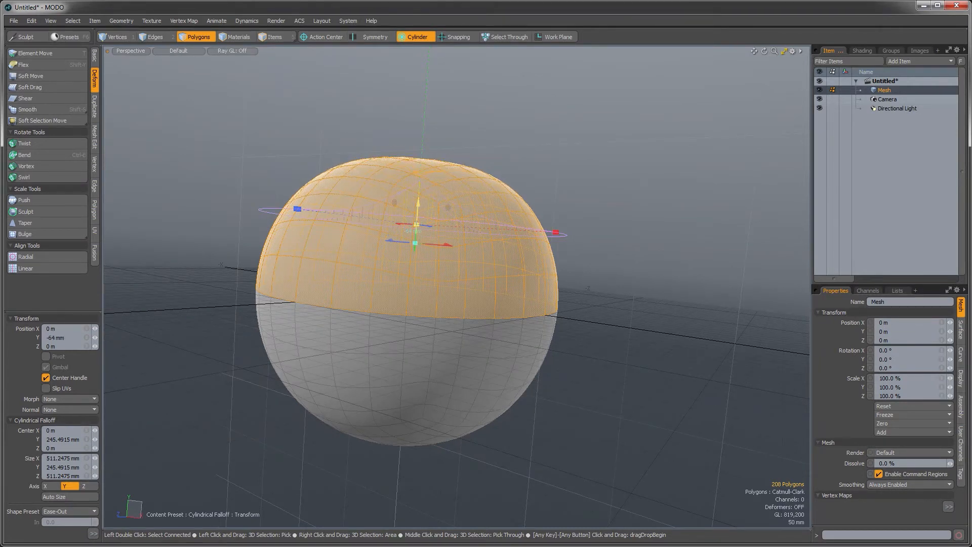
{"action": "left_click_drag", "start_coordinate": [415, 242], "coordinate": [415, 237]}
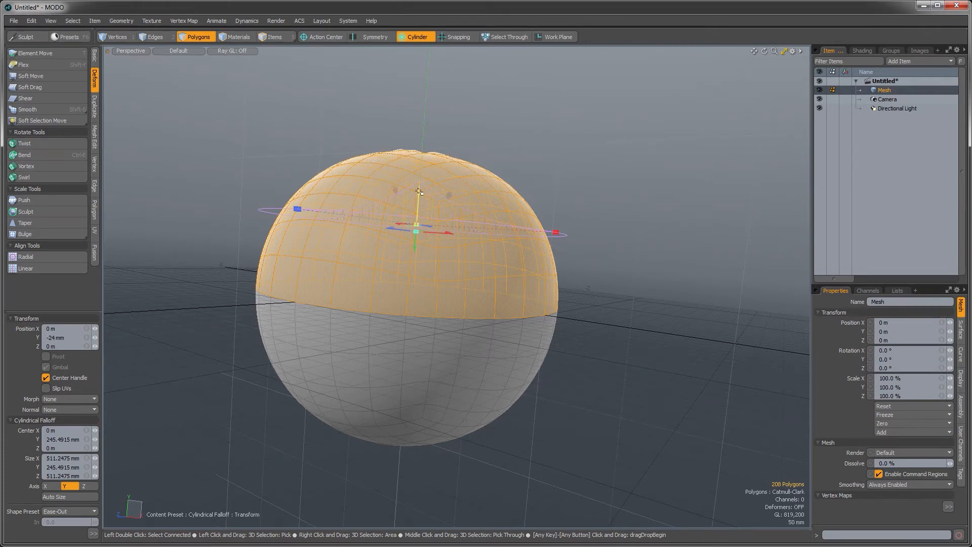
{"action": "left_click", "coordinate": [556, 145]}
{"action": "left_click_drag", "start_coordinate": [556, 146], "coordinate": [427, 120], "text": "alt"}
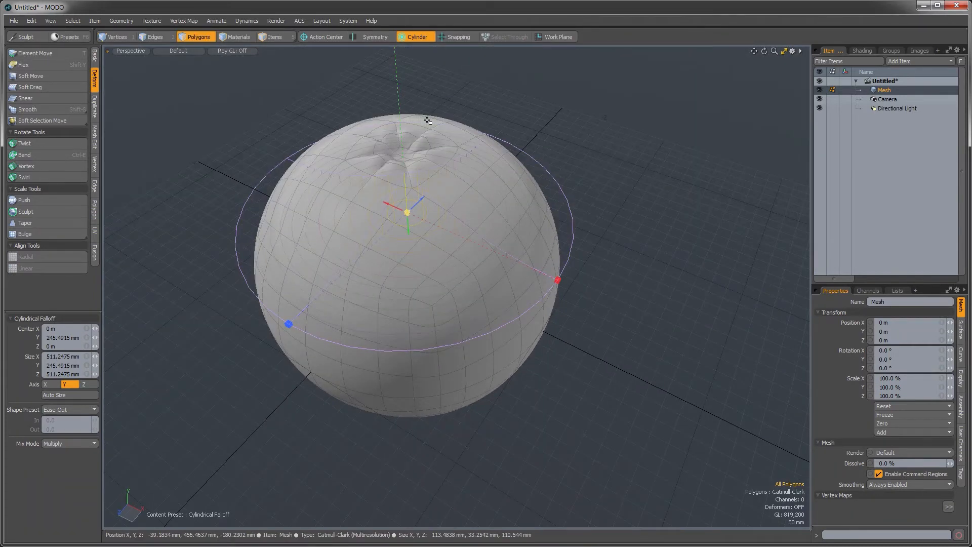
Step: Select the four polygons around the bottom navel and grow the selection until it covers the sphere's lower half
{"action": "left_click_drag", "start_coordinate": [400, 385], "coordinate": [364, 403], "text": "alt"}
{"action": "left_click", "coordinate": [374, 400]}
{"action": "left_click", "coordinate": [373, 374], "text": "shift"}
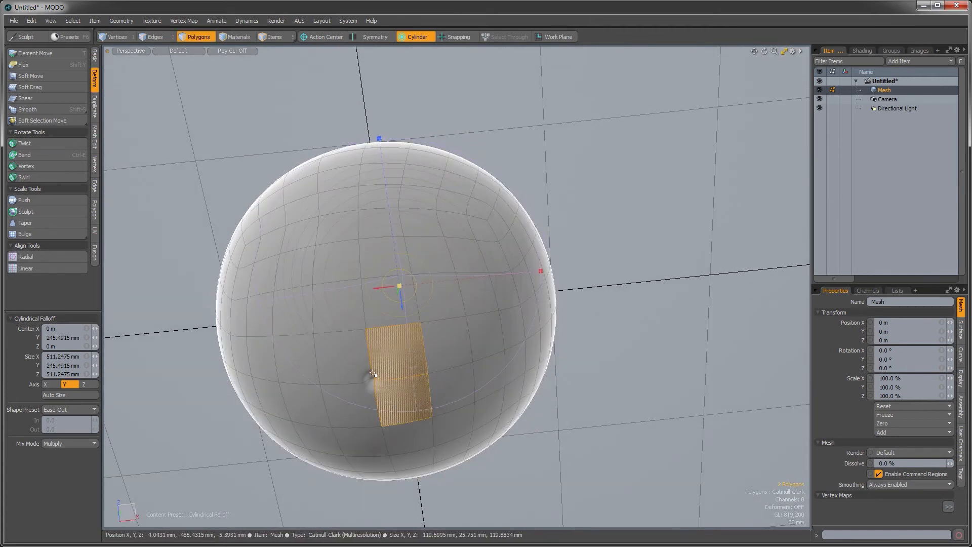
{"action": "left_click", "coordinate": [365, 372], "text": "shift"}
{"action": "left_click", "coordinate": [367, 379], "text": "shift"}
{"action": "key", "text": "Up"}
{"action": "key", "text": "Up"}
{"action": "key", "text": "Up"}
{"action": "key", "text": "Up"}
{"action": "key", "text": "Up"}
{"action": "key", "text": "Up"}
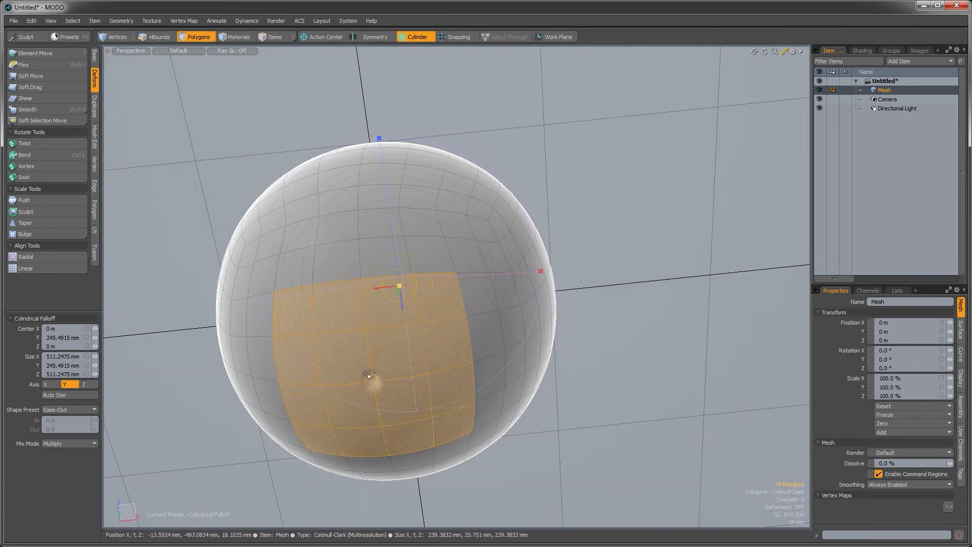
{"action": "key", "text": "Up"}
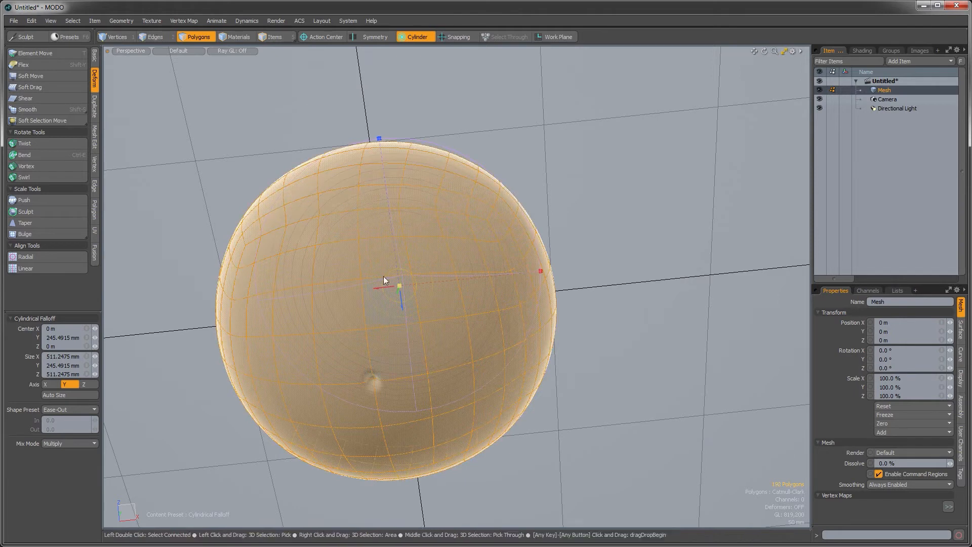
Step: Move the selected lower-half polygons up about 32 mm in Y, then clear the polygon selection and the falloff
{"action": "left_click_drag", "start_coordinate": [383, 276], "coordinate": [418, 362], "text": "alt"}
{"action": "key", "text": "w"}
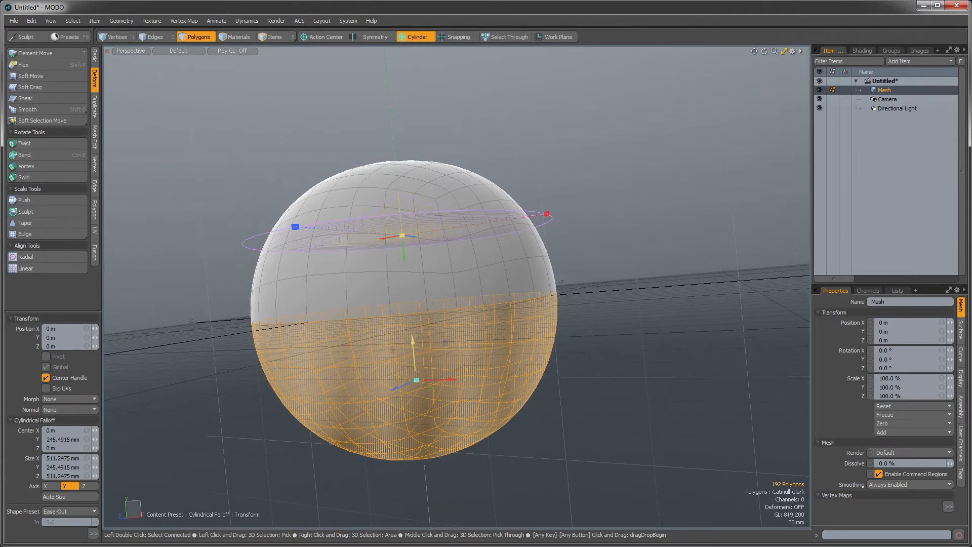
{"action": "left_click_drag", "start_coordinate": [416, 379], "coordinate": [415, 372]}
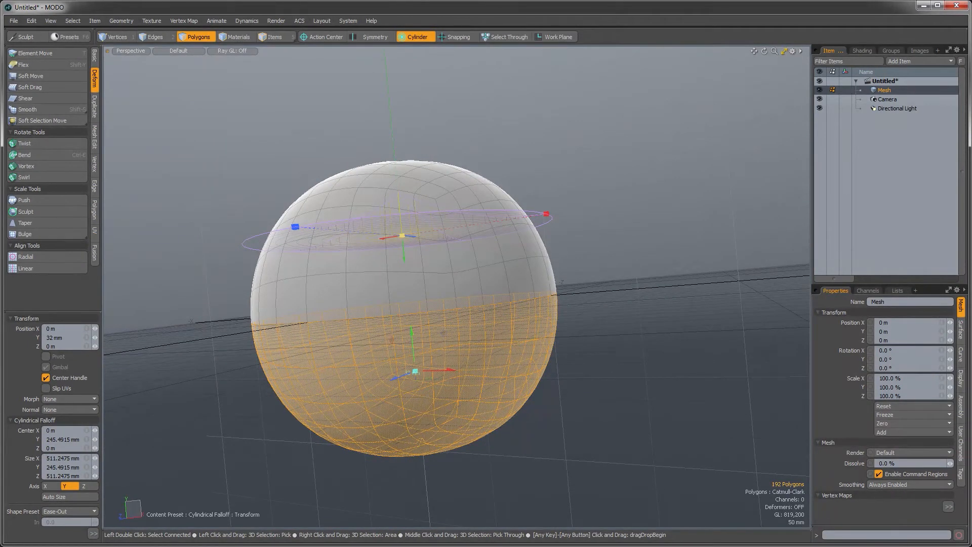
{"action": "left_click", "coordinate": [612, 380]}
{"action": "left_click_drag", "start_coordinate": [466, 318], "coordinate": [475, 353], "text": "alt"}
{"action": "key", "text": "space"}
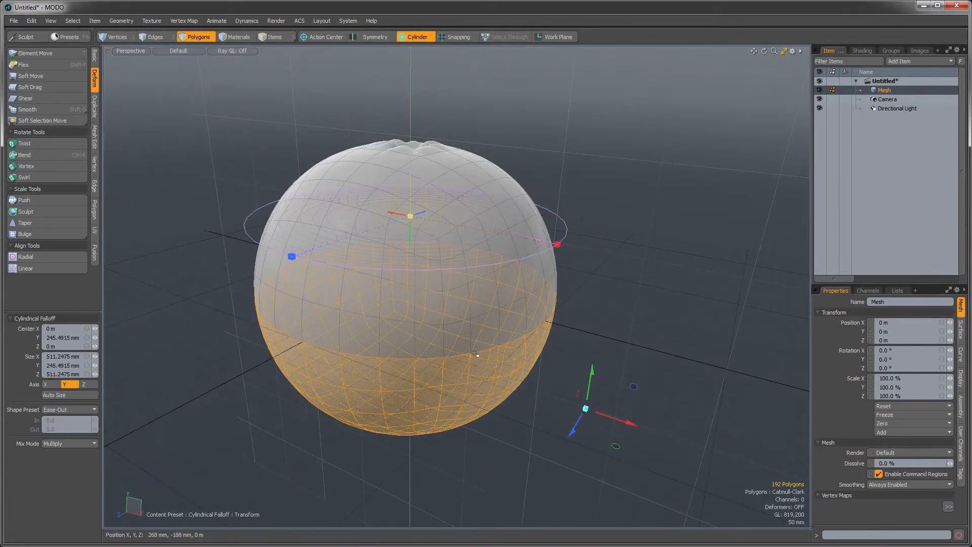
{"action": "key", "text": "Escape"}
{"action": "left_click_drag", "start_coordinate": [479, 282], "coordinate": [506, 350], "text": "alt"}
{"action": "key", "text": "Escape"}
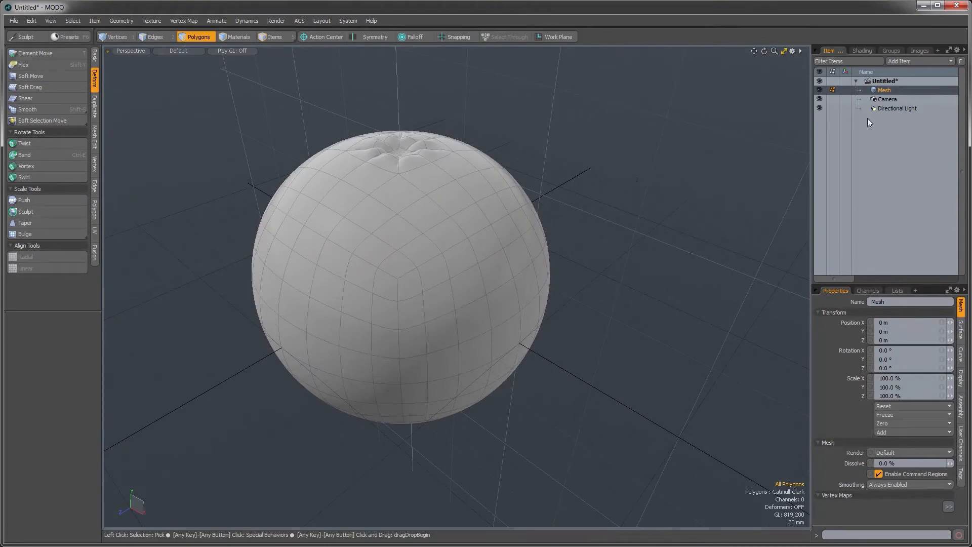
Step: Save the scene as Orange_01.lxo in D:\Foundry_Training\FruitBites\Content\Video_02, replacing the existing file
{"action": "left_click", "coordinate": [12, 20]}
{"action": "left_click", "coordinate": [29, 123]}
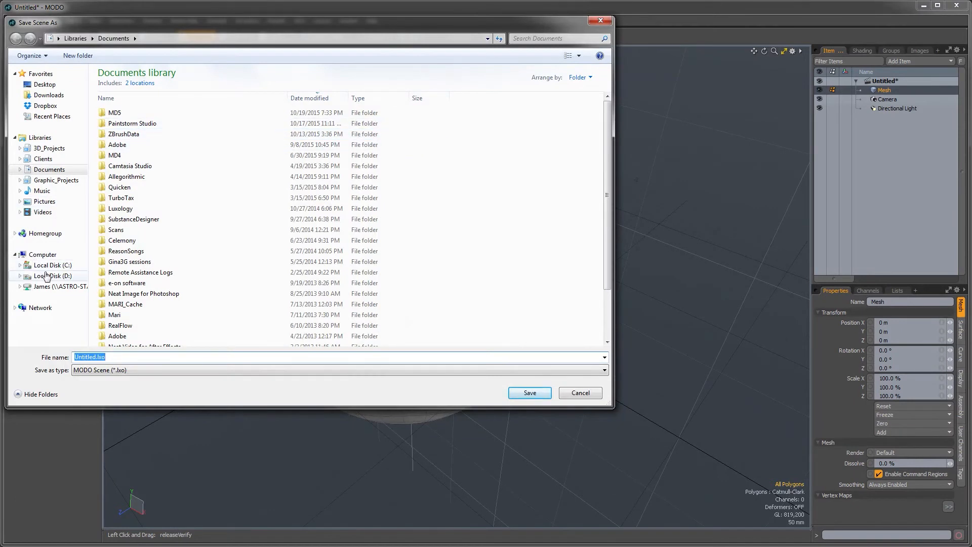
{"action": "left_click", "coordinate": [46, 276]}
{"action": "double_click", "coordinate": [140, 203]}
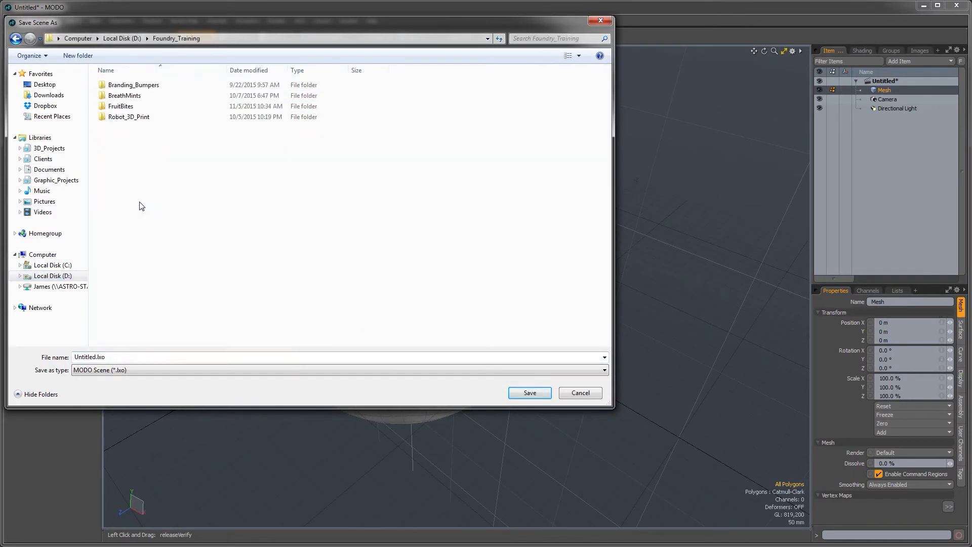
{"action": "double_click", "coordinate": [124, 106]}
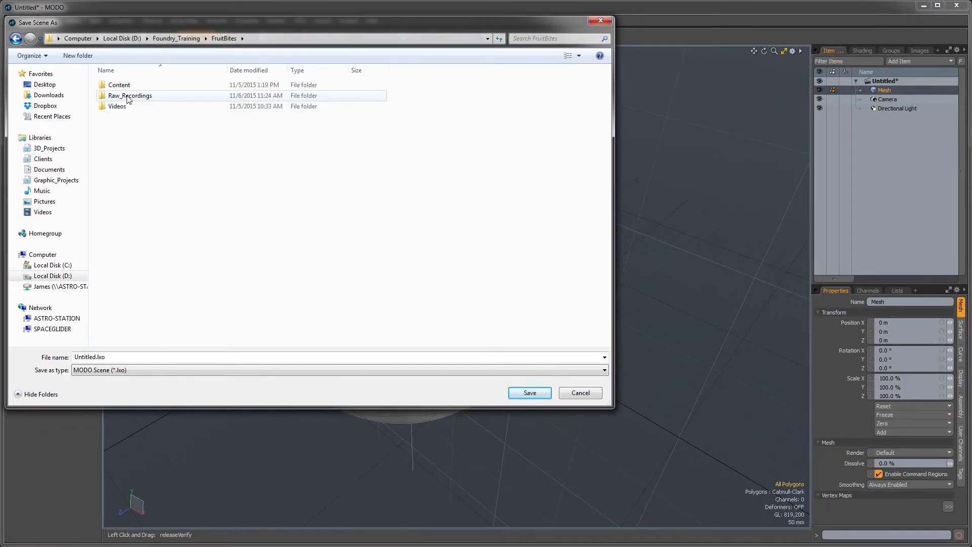
{"action": "double_click", "coordinate": [120, 85]}
{"action": "double_click", "coordinate": [123, 106]}
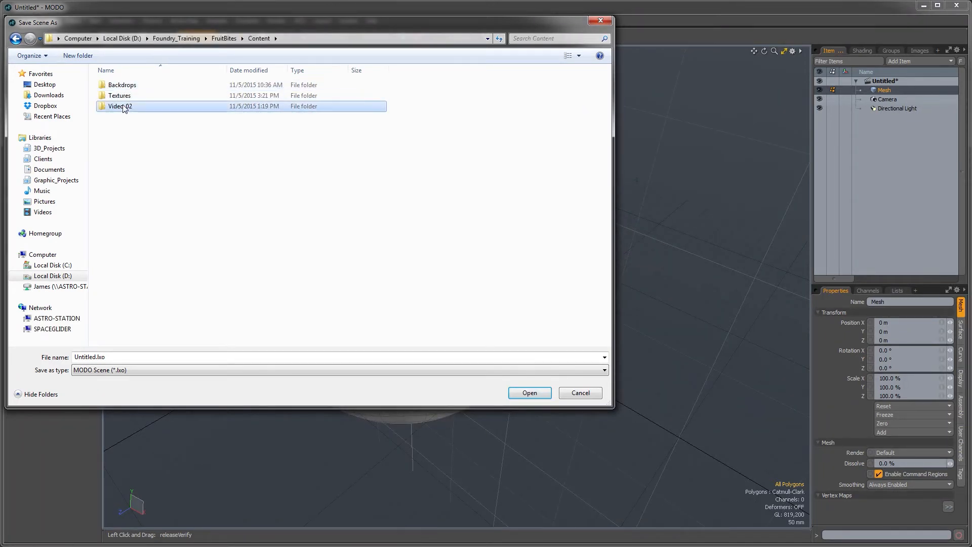
{"action": "left_click", "coordinate": [125, 86]}
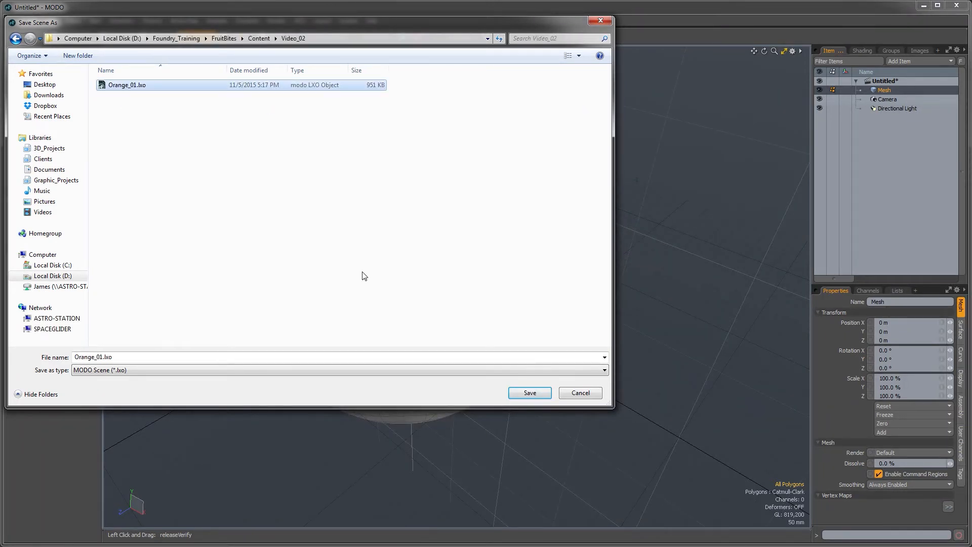
{"action": "left_click", "coordinate": [523, 393]}
{"action": "left_click", "coordinate": [510, 279]}
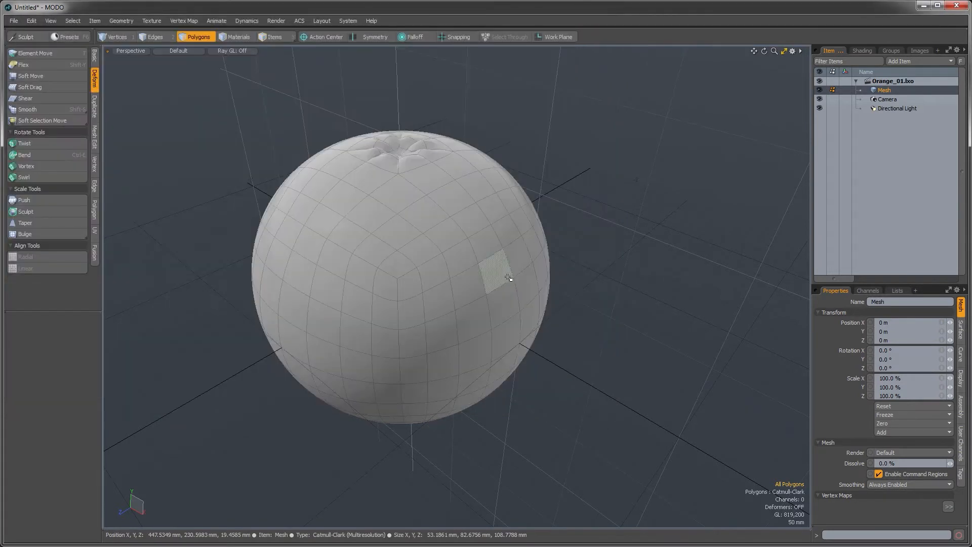
Step: Rename the mesh item as Orange
{"action": "left_click_drag", "start_coordinate": [557, 214], "coordinate": [455, 243], "text": "alt"}
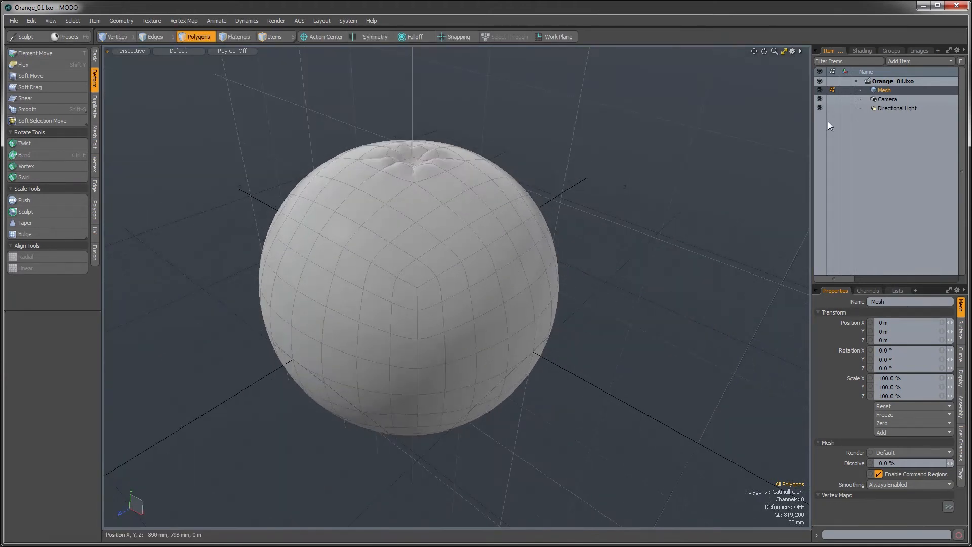
{"action": "double_click", "coordinate": [885, 90]}
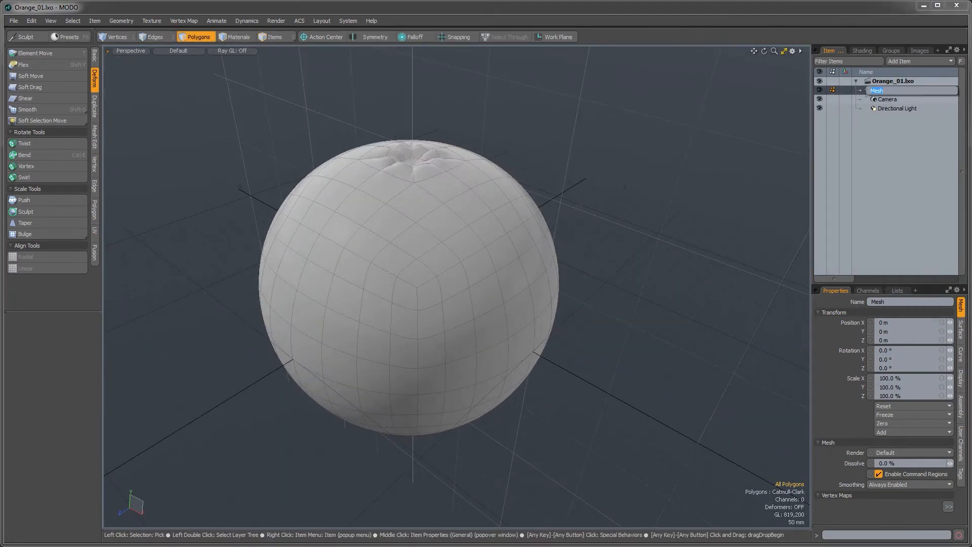
{"action": "key", "text": "Return"}
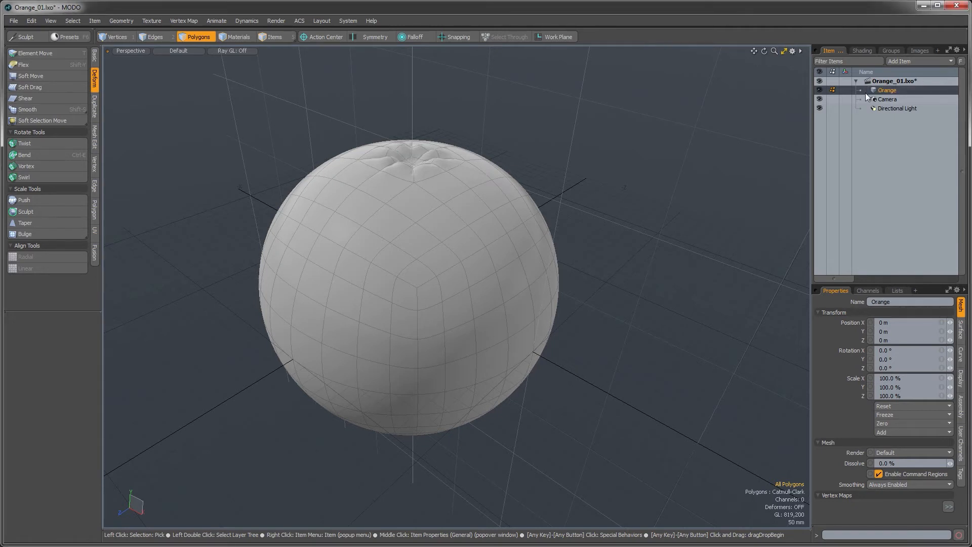
Step: Select the four polygons at the centre of the stem dimple and align the work plane to them
{"action": "left_click_drag", "start_coordinate": [544, 129], "coordinate": [447, 328], "text": "alt"}
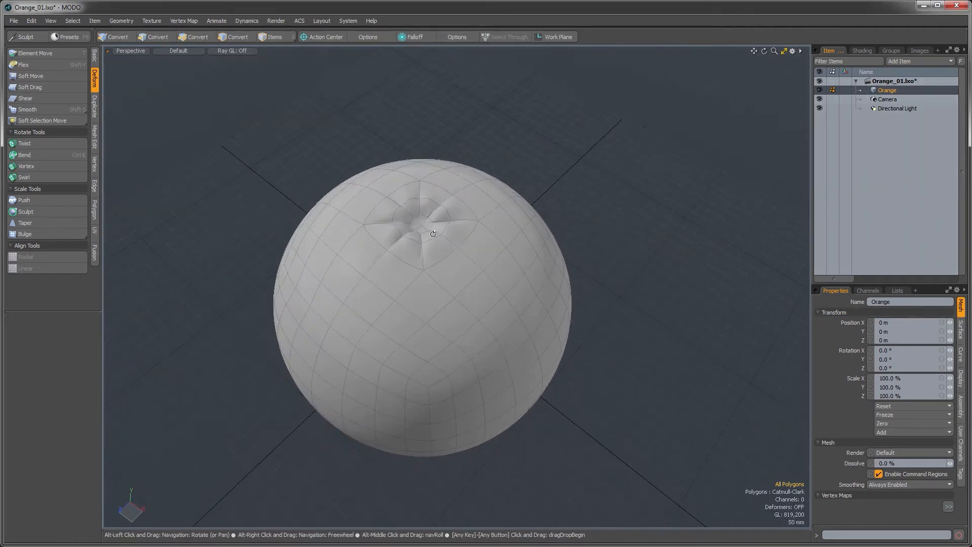
{"action": "left_click_drag", "start_coordinate": [424, 222], "coordinate": [438, 202], "text": "alt"}
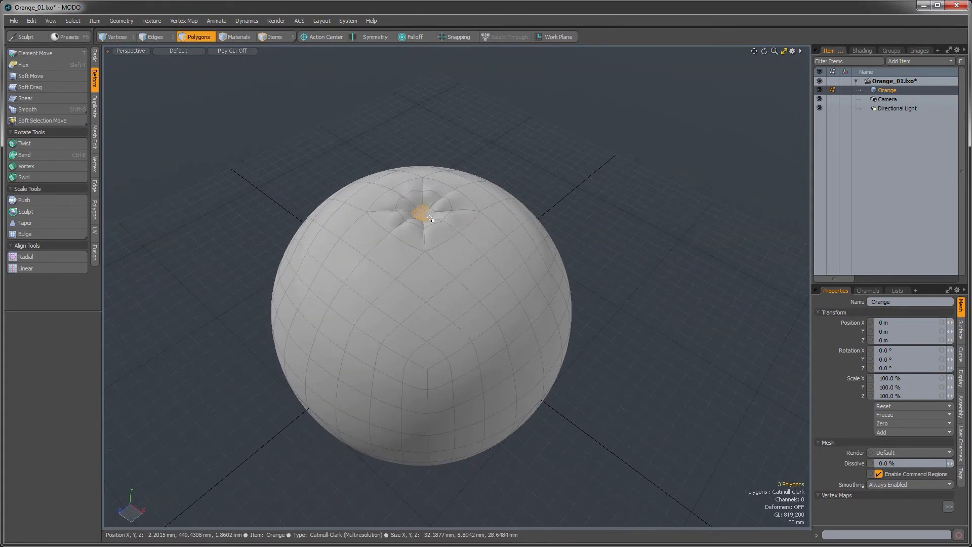
{"action": "left_click_drag", "start_coordinate": [429, 218], "coordinate": [430, 224], "text": "alt"}
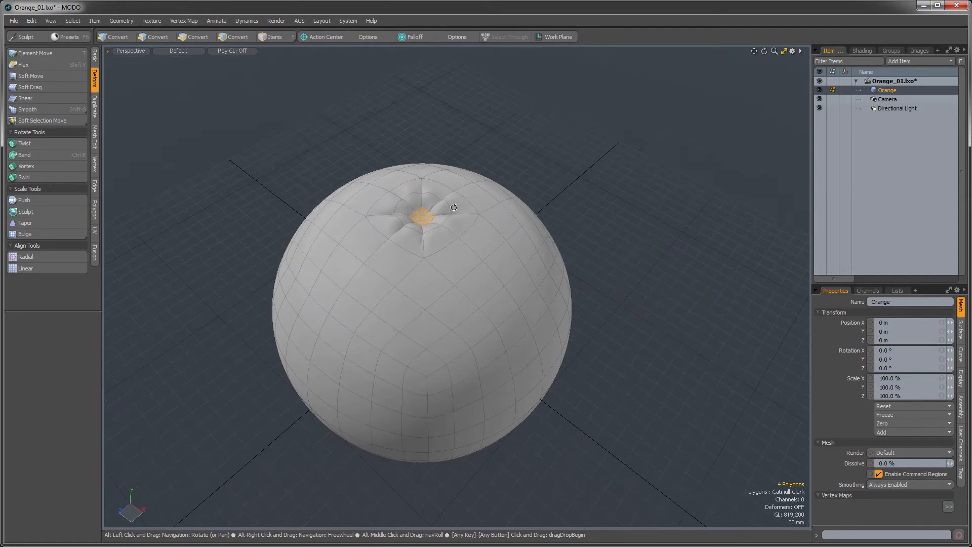
{"action": "left_click", "coordinate": [554, 42]}
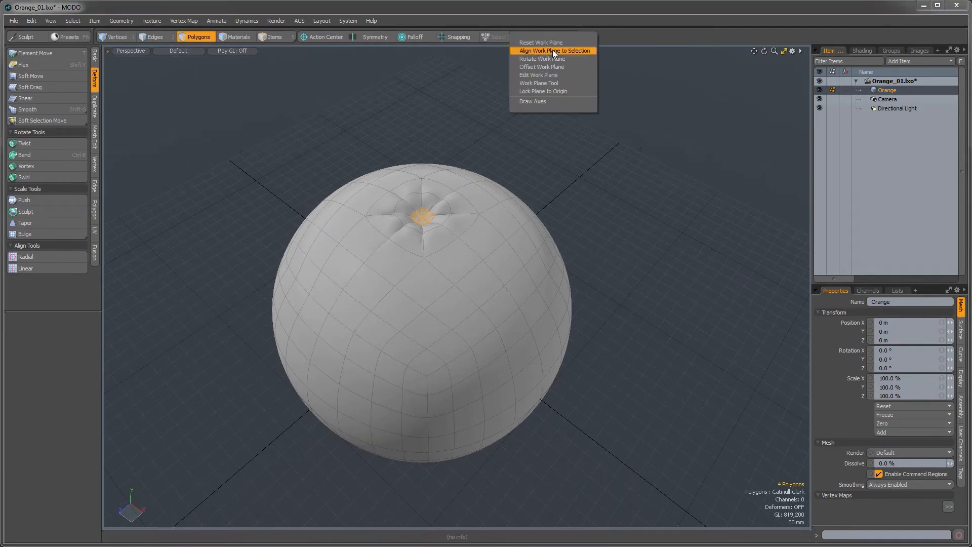
{"action": "left_click", "coordinate": [552, 50]}
Step: Frame the stem dimple, clear the polygon selection and add a new empty mesh item
{"action": "left_click_drag", "start_coordinate": [460, 198], "coordinate": [442, 263], "text": "alt"}
{"action": "key", "text": "shift+a"}
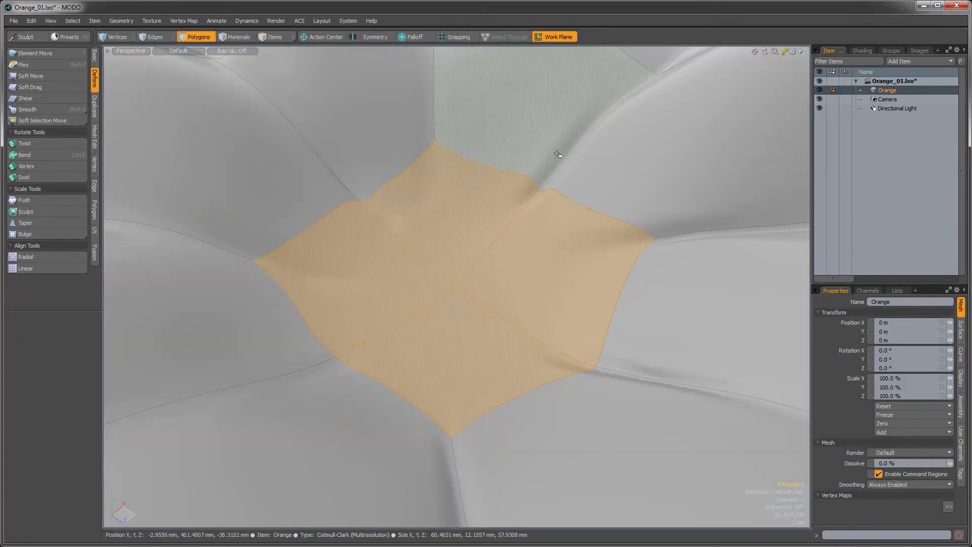
{"action": "left_click_drag", "start_coordinate": [556, 216], "coordinate": [411, 218], "text": "ctrl+alt"}
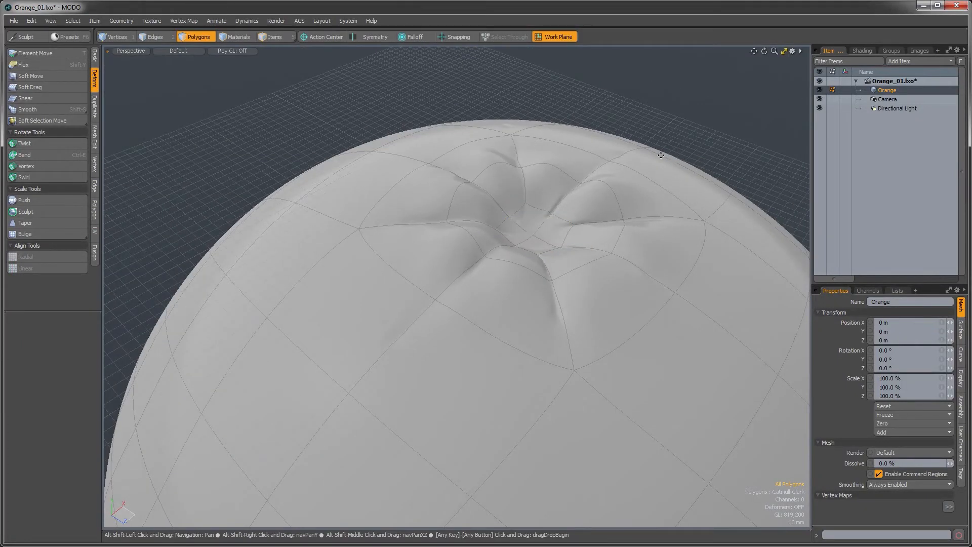
{"action": "left_click_drag", "start_coordinate": [657, 157], "coordinate": [617, 152], "text": "alt"}
{"action": "key", "text": "n"}
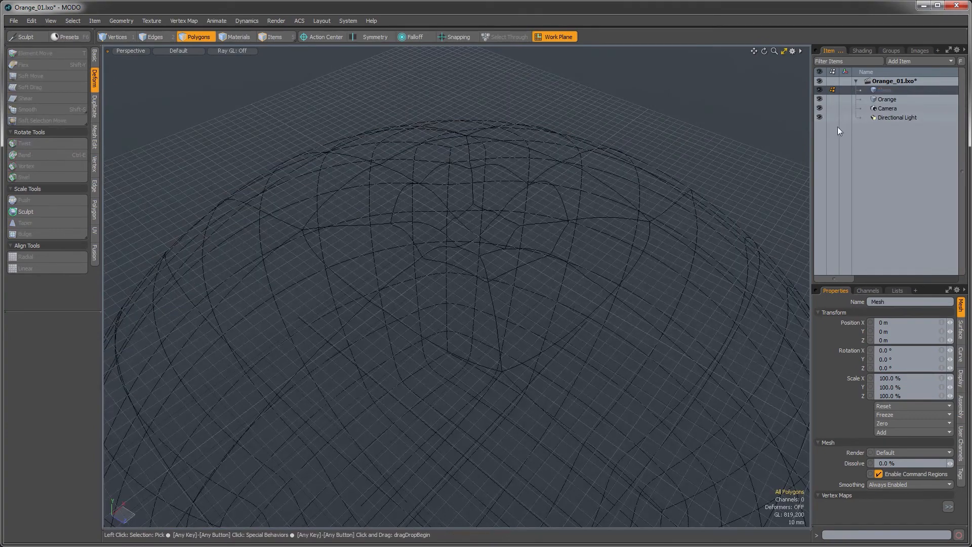
Step: Try to draw a cylinder primitive at the dimple's centre on the aligned work plane
{"action": "left_click_drag", "start_coordinate": [567, 236], "coordinate": [188, 134], "text": "alt"}
{"action": "left_click", "coordinate": [94, 57]}
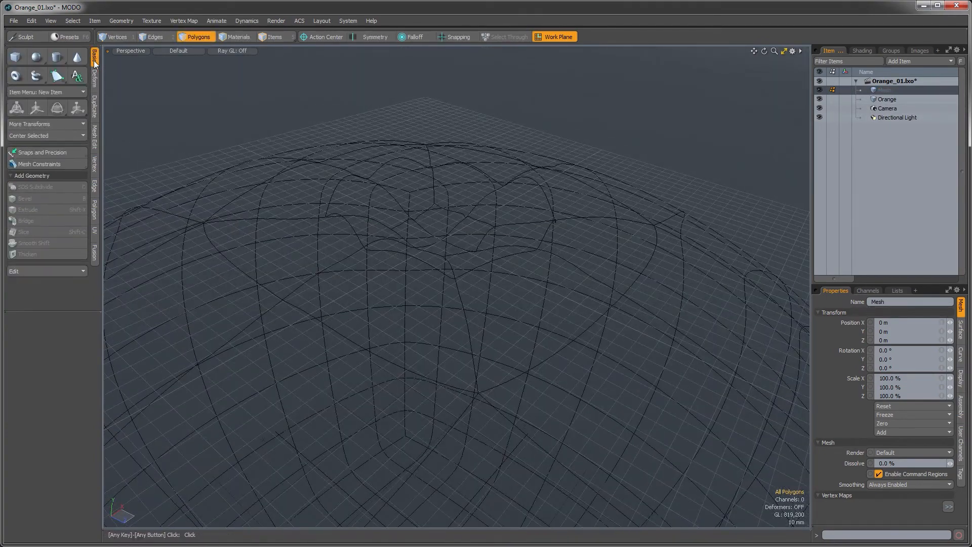
{"action": "left_click", "coordinate": [56, 57]}
{"action": "left_click_drag", "start_coordinate": [385, 263], "coordinate": [409, 273], "text": "alt"}
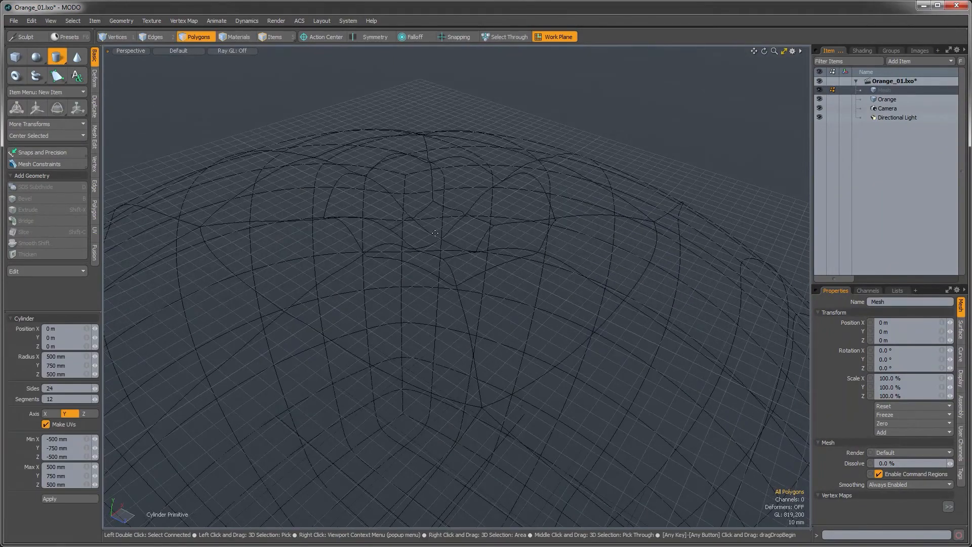
{"action": "mouse_move", "coordinate": [442, 238]}
{"action": "left_mouse_down", "text": "ctrl"}
{"action": "mouse_move", "coordinate": [456, 247]}
{"action": "mouse_move", "coordinate": [439, 241]}
{"action": "mouse_move", "coordinate": [425, 389]}
{"action": "left_mouse_up", "text": "ctrl"}
{"action": "key", "text": "ctrl+z"}
Step: Draw a cylinder primitive about 39 mm wide and 39 mm tall at the stem dimple's centre on the aligned work plane
{"action": "scroll", "coordinate": [442, 254], "scroll_direction": "up", "scroll_amount": 3}
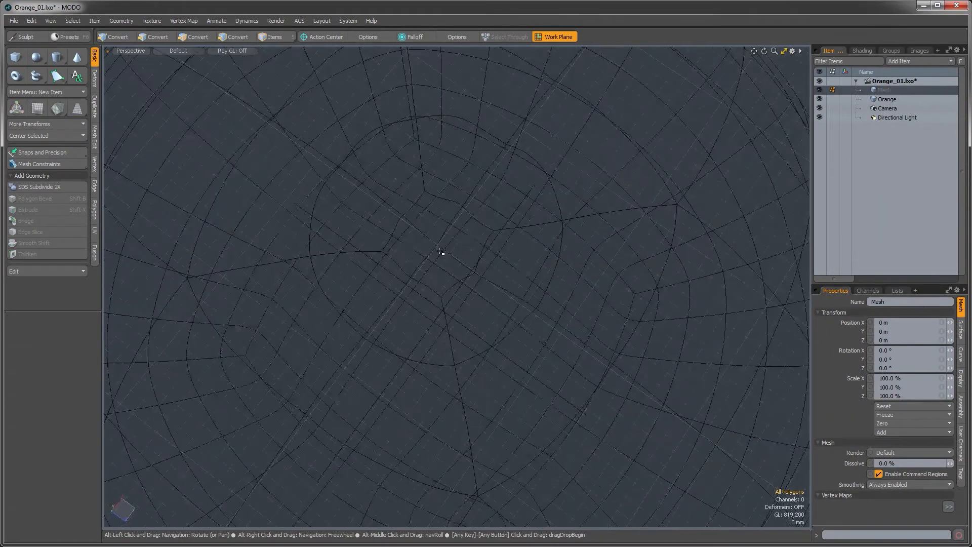
{"action": "left_click_drag", "start_coordinate": [436, 245], "coordinate": [440, 246], "text": "alt"}
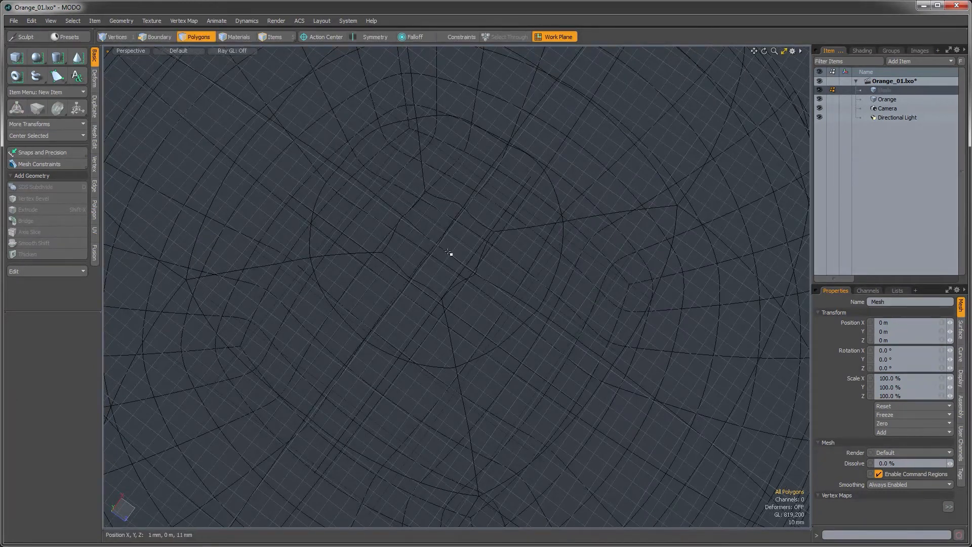
{"action": "left_click", "coordinate": [54, 57]}
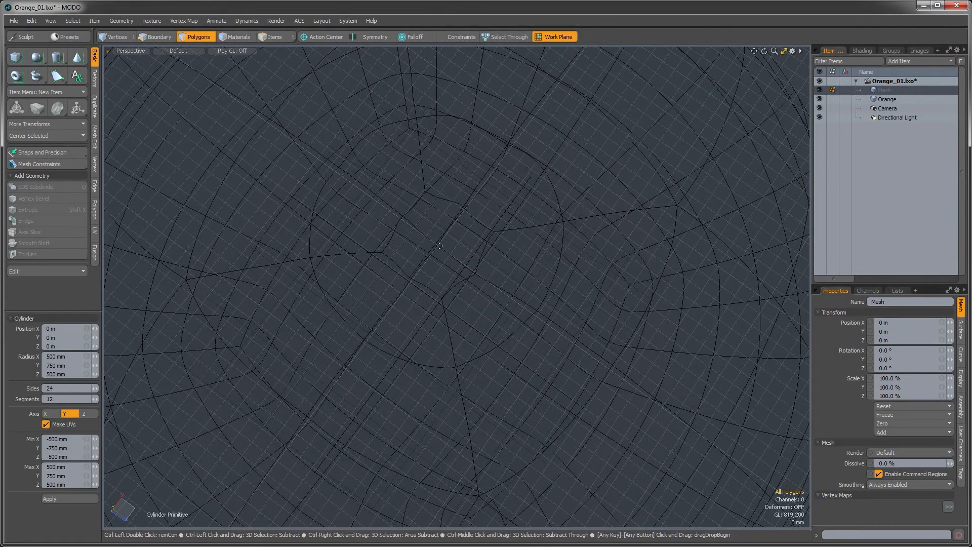
{"action": "left_click_drag", "start_coordinate": [439, 241], "coordinate": [461, 259], "text": "ctrl"}
{"action": "left_click_drag", "start_coordinate": [446, 384], "coordinate": [463, 272], "text": "alt"}
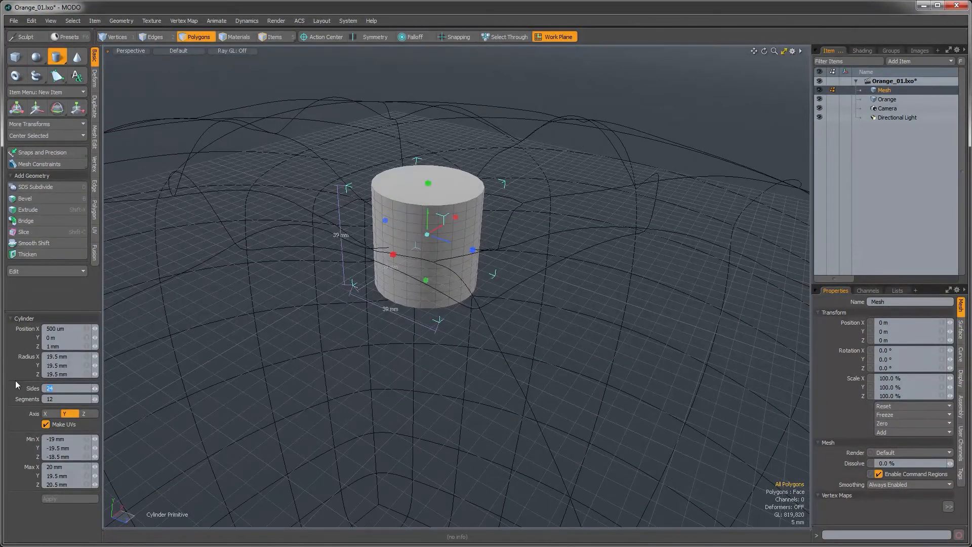
Step: Set the cylinder to 8 sides and 2 segments
{"action": "key", "text": "Tab"}
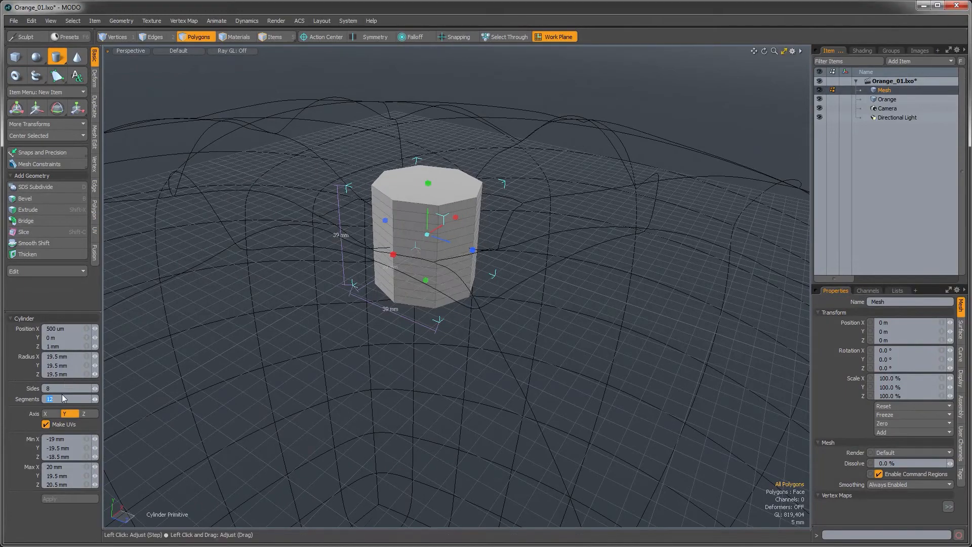
{"action": "type", "text": "2"}
{"action": "key", "text": "Return"}
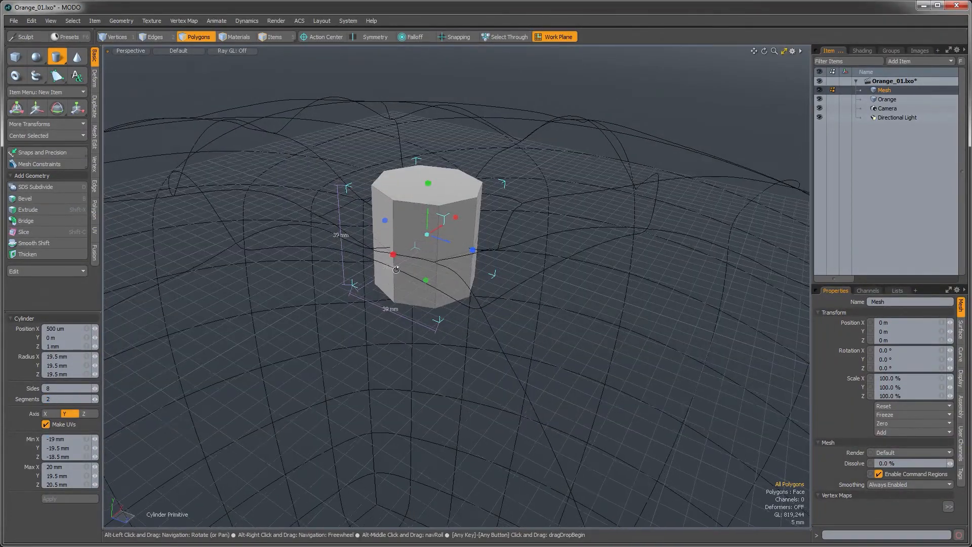
Step: Select two opposite pairs of side polygons in the cylinder's lower segment and apply a Polygon Bevel with zero shift and inset
{"action": "left_click_drag", "start_coordinate": [390, 336], "coordinate": [428, 146], "text": "alt"}
{"action": "mouse_move", "coordinate": [427, 286]}
{"action": "left_mouse_down"}
{"action": "mouse_move", "coordinate": [425, 226]}
{"action": "mouse_move", "coordinate": [395, 177]}
{"action": "mouse_move", "coordinate": [428, 228]}
{"action": "mouse_move", "coordinate": [423, 248]}
{"action": "mouse_move", "coordinate": [444, 253]}
{"action": "mouse_move", "coordinate": [384, 222]}
{"action": "left_mouse_up"}
{"action": "key", "text": "space"}
{"action": "mouse_move", "coordinate": [522, 317]}
{"action": "left_mouse_down", "text": "alt"}
{"action": "mouse_move", "coordinate": [519, 464]}
{"action": "mouse_move", "coordinate": [515, 335]}
{"action": "left_mouse_up", "text": "alt"}
{"action": "left_click_drag", "start_coordinate": [483, 264], "coordinate": [468, 210], "text": "shift"}
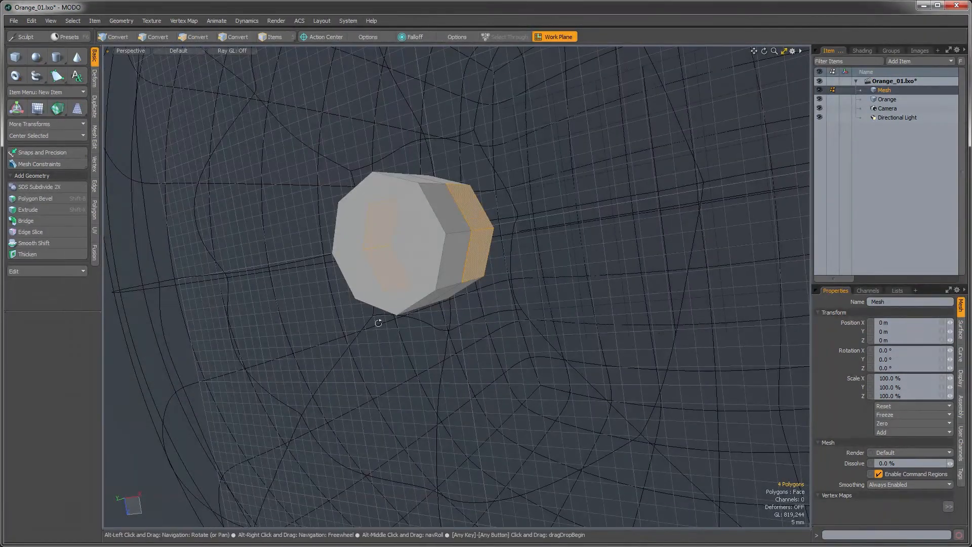
{"action": "left_click_drag", "start_coordinate": [378, 322], "coordinate": [515, 270], "text": "alt"}
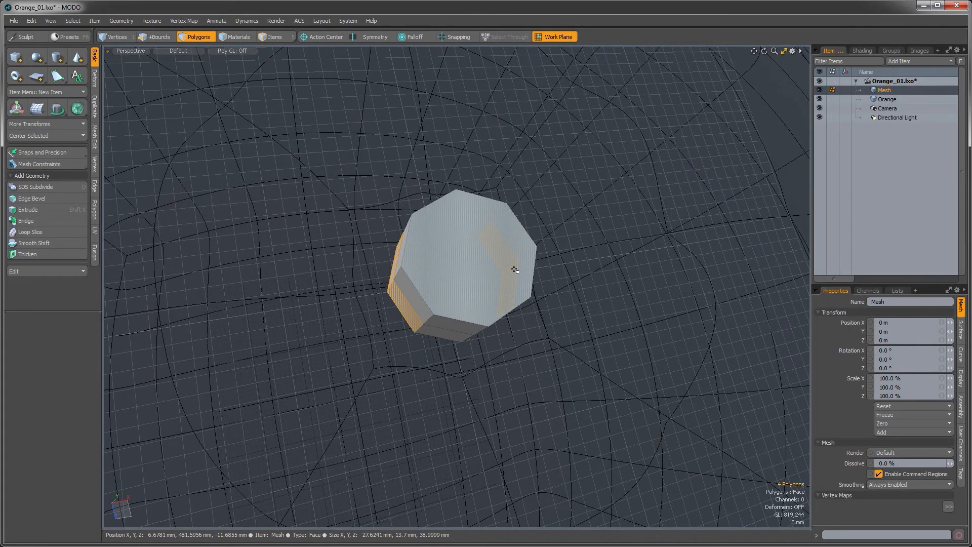
{"action": "key", "text": "shift+b"}
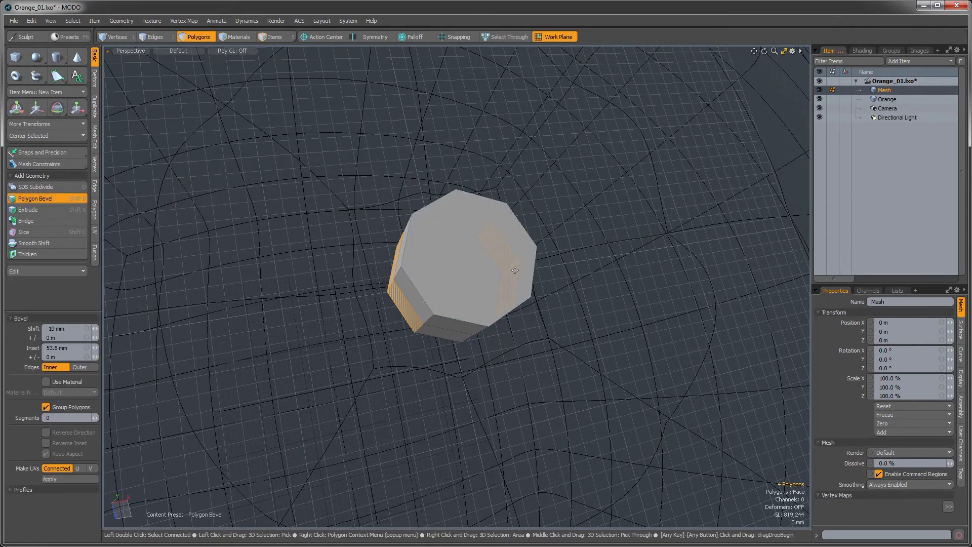
{"action": "left_click", "coordinate": [447, 265]}
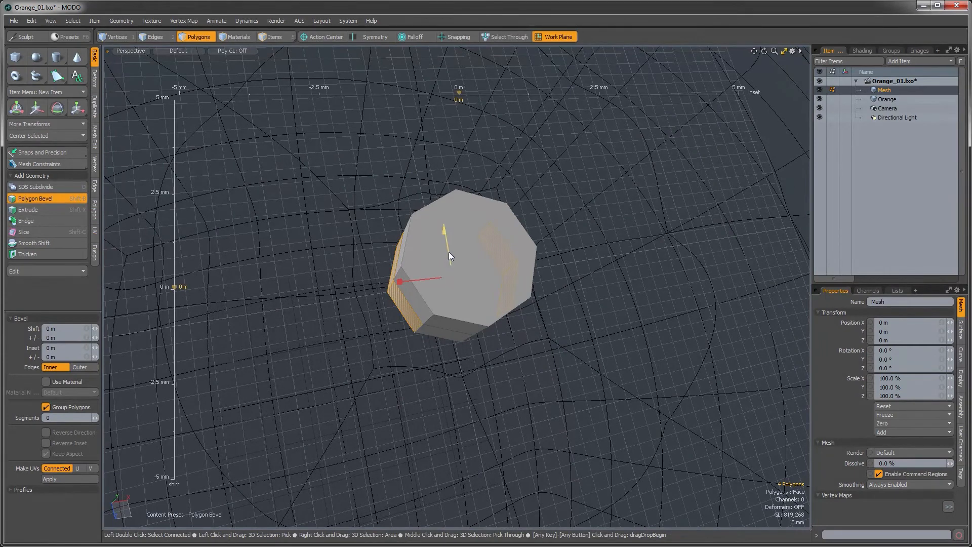
{"action": "left_click_drag", "start_coordinate": [448, 251], "coordinate": [439, 207]}
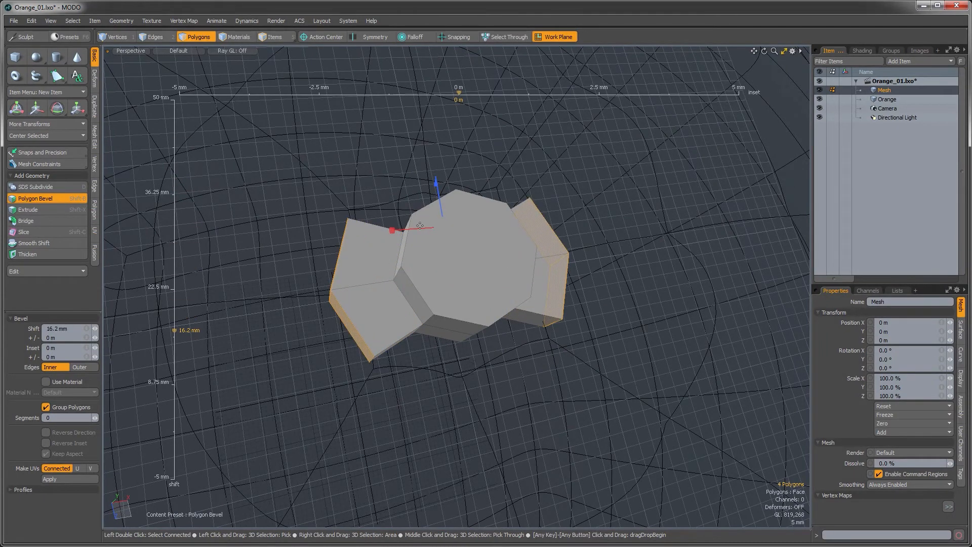
{"action": "left_click_drag", "start_coordinate": [443, 276], "coordinate": [428, 264], "text": "alt"}
{"action": "key", "text": "ctrl+z"}
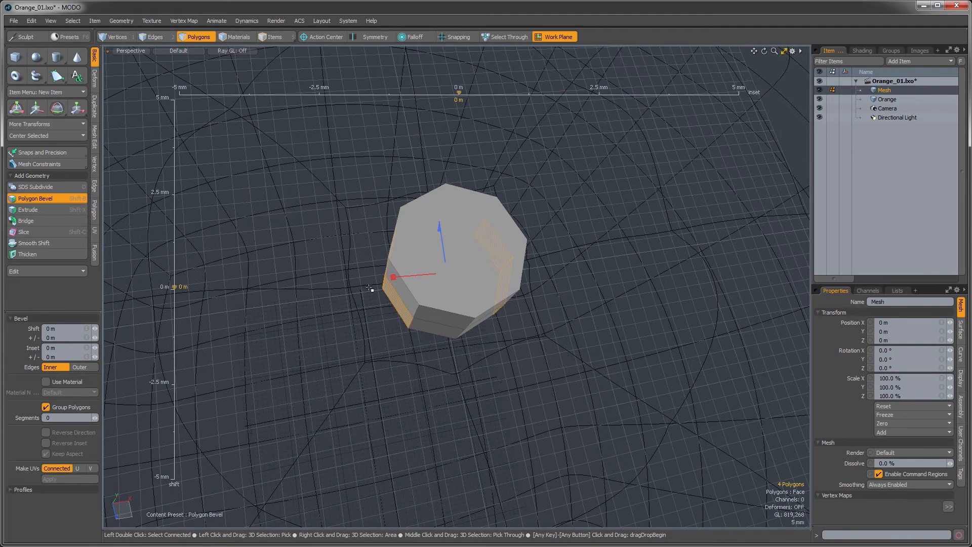
Step: Scale the beveled polygons to about 260.5% in X and 29% in Y, forming two tapered arms on opposite sides
{"action": "key", "text": "space"}
{"action": "key", "text": "y"}
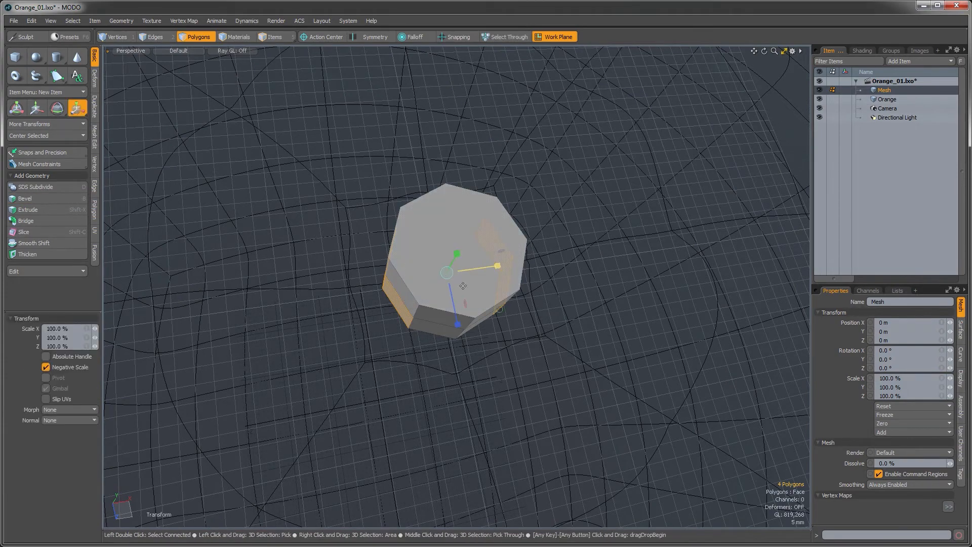
{"action": "left_click_drag", "start_coordinate": [463, 285], "coordinate": [577, 296], "text": "alt"}
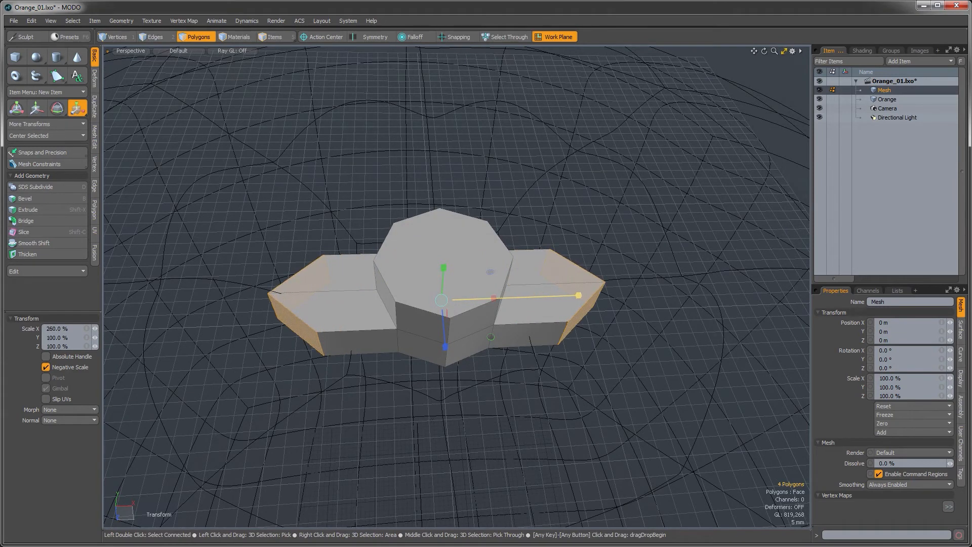
{"action": "left_click_drag", "start_coordinate": [447, 367], "coordinate": [449, 298], "text": "alt"}
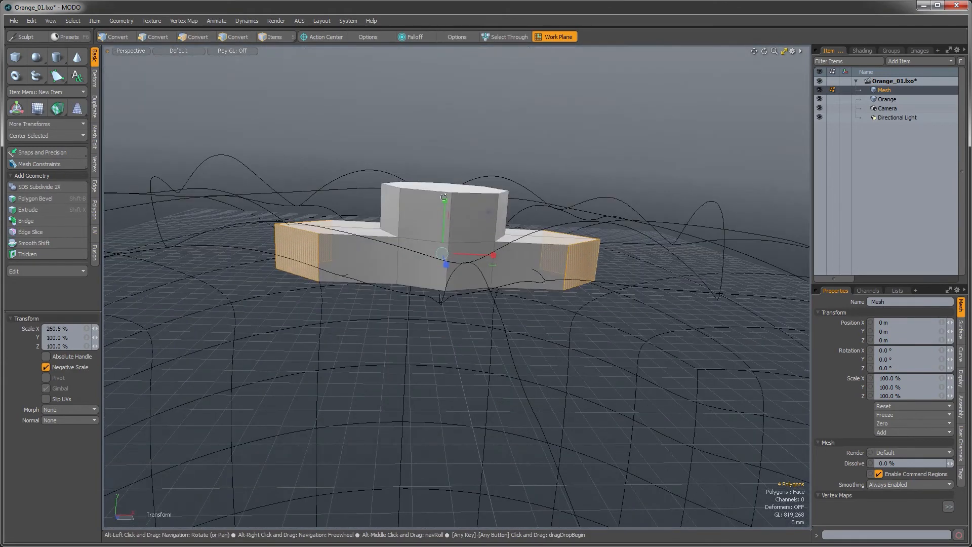
{"action": "left_click_drag", "start_coordinate": [444, 201], "coordinate": [443, 240]}
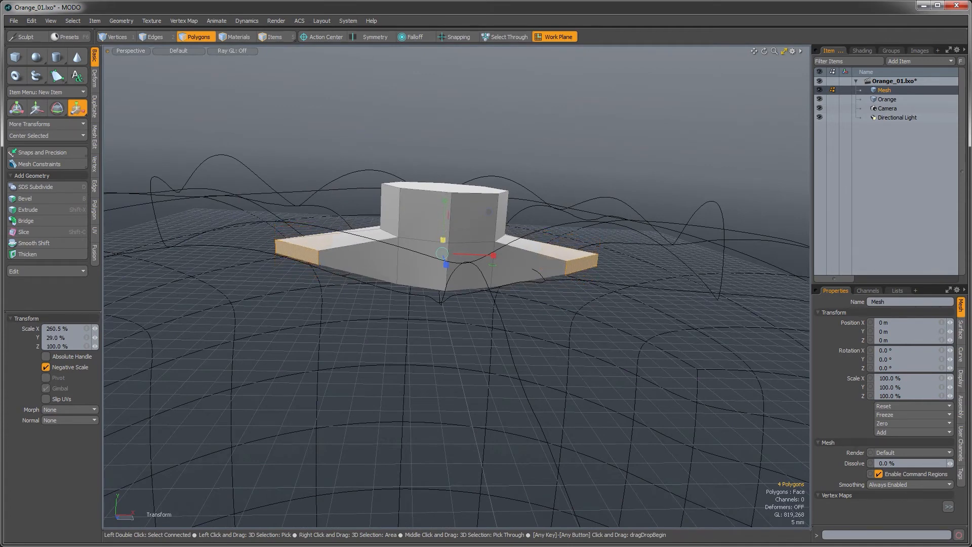
{"action": "key", "text": "space"}
Step: Select the four remaining side polygons in the lower segment and apply a Polygon Bevel with zero shift and inset
{"action": "left_click", "coordinate": [385, 266]}
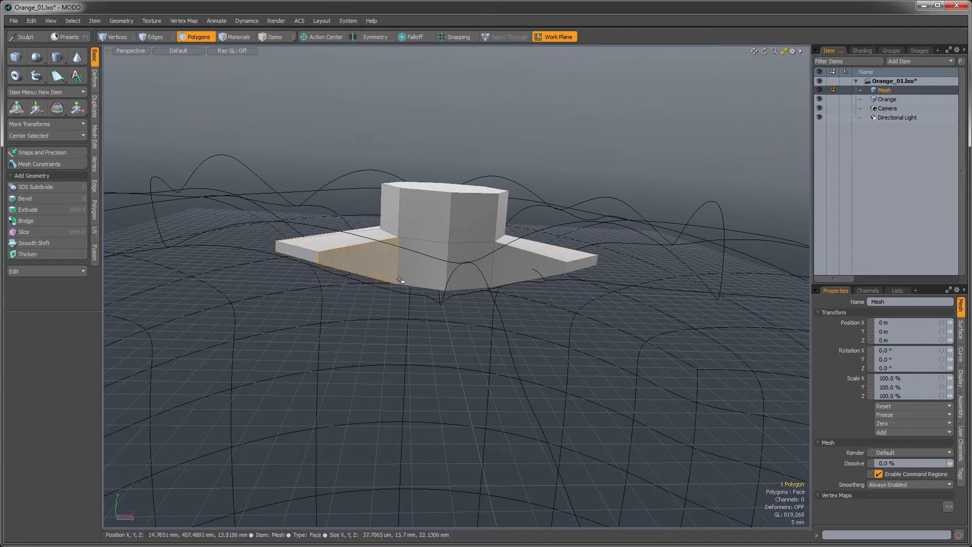
{"action": "left_click_drag", "start_coordinate": [430, 268], "coordinate": [465, 266]}
{"action": "left_click_drag", "start_coordinate": [355, 388], "coordinate": [239, 378], "text": "alt"}
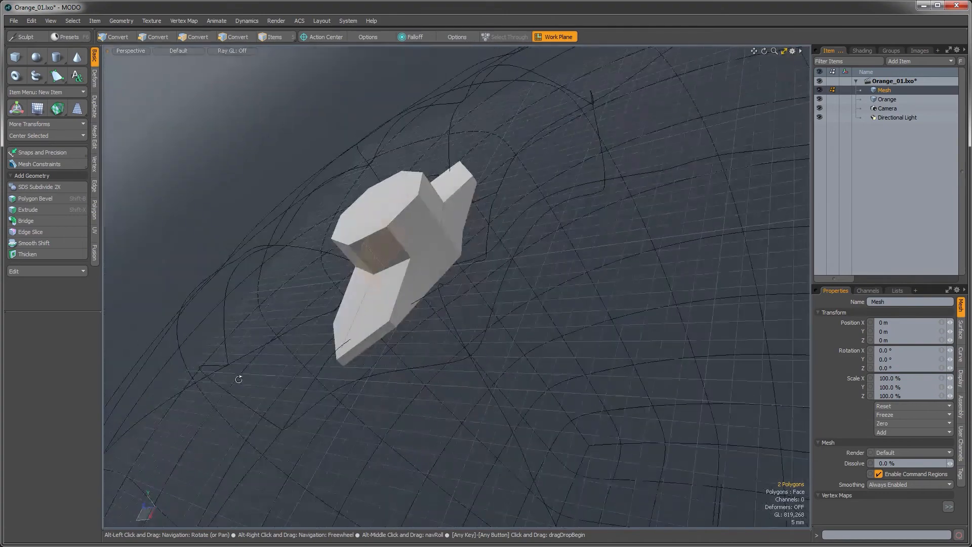
{"action": "left_click_drag", "start_coordinate": [439, 254], "coordinate": [452, 234], "text": "shift"}
{"action": "left_click_drag", "start_coordinate": [385, 256], "coordinate": [405, 248], "text": "alt"}
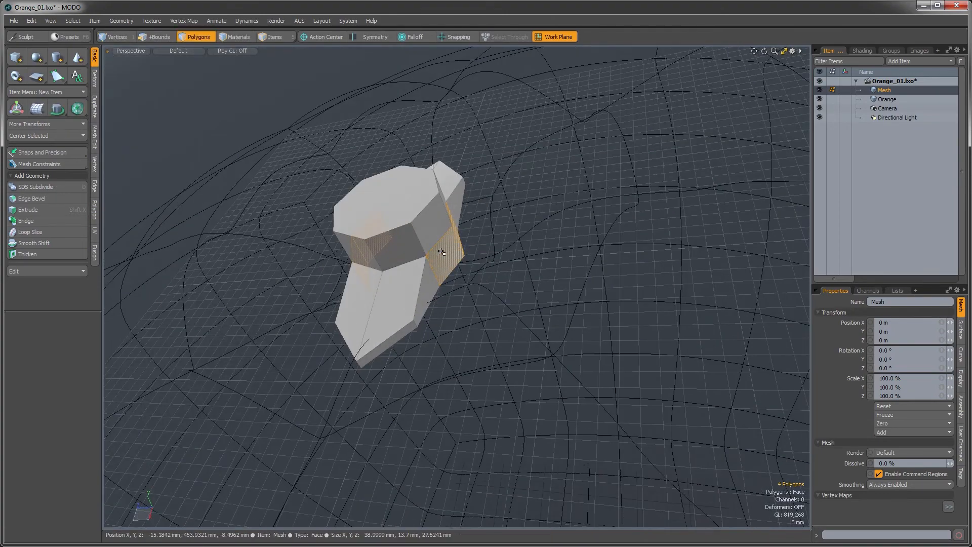
{"action": "key", "text": "shift+b"}
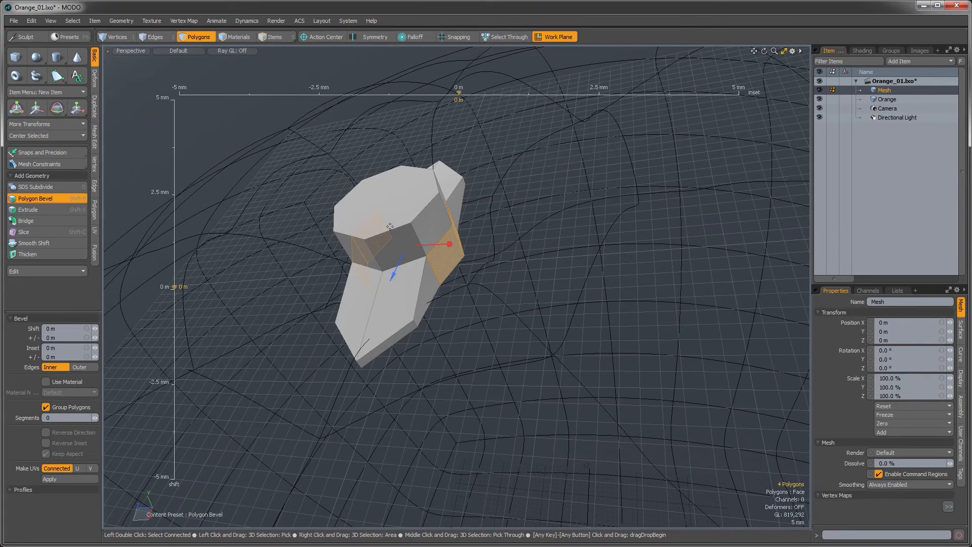
{"action": "key", "text": "space"}
Step: Scale the second set of beveled polygons to about 247% in Z and 23.5% in Y, forming the other two arms
{"action": "left_click_drag", "start_coordinate": [390, 226], "coordinate": [469, 271], "text": "alt"}
{"action": "key", "text": "r"}
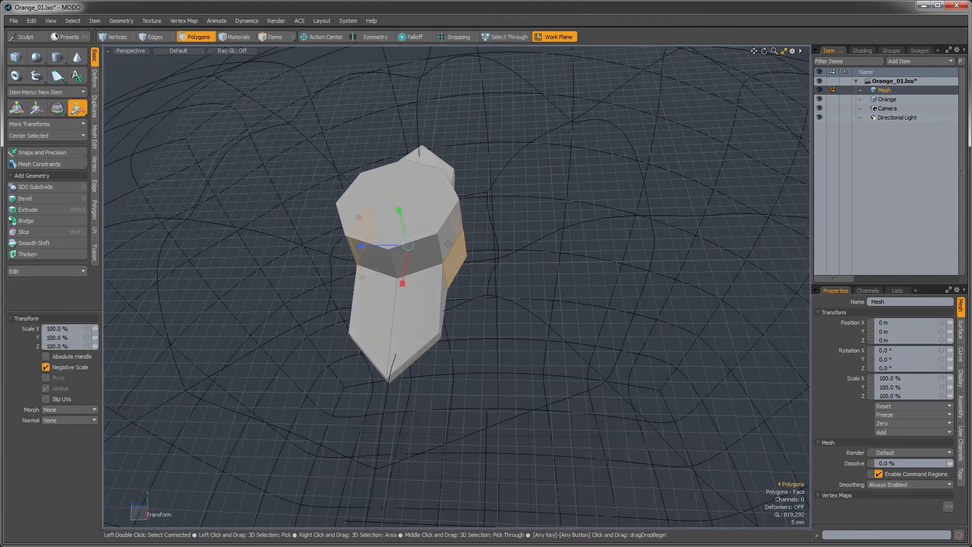
{"action": "left_click_drag", "start_coordinate": [318, 246], "coordinate": [291, 247]}
{"action": "left_click_drag", "start_coordinate": [493, 207], "coordinate": [508, 143], "text": "alt"}
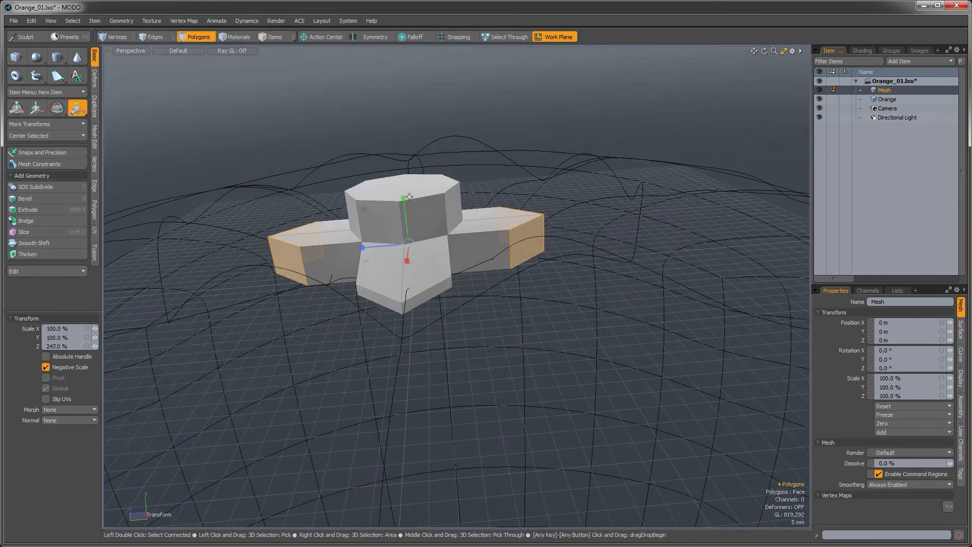
{"action": "left_click_drag", "start_coordinate": [401, 203], "coordinate": [405, 231]}
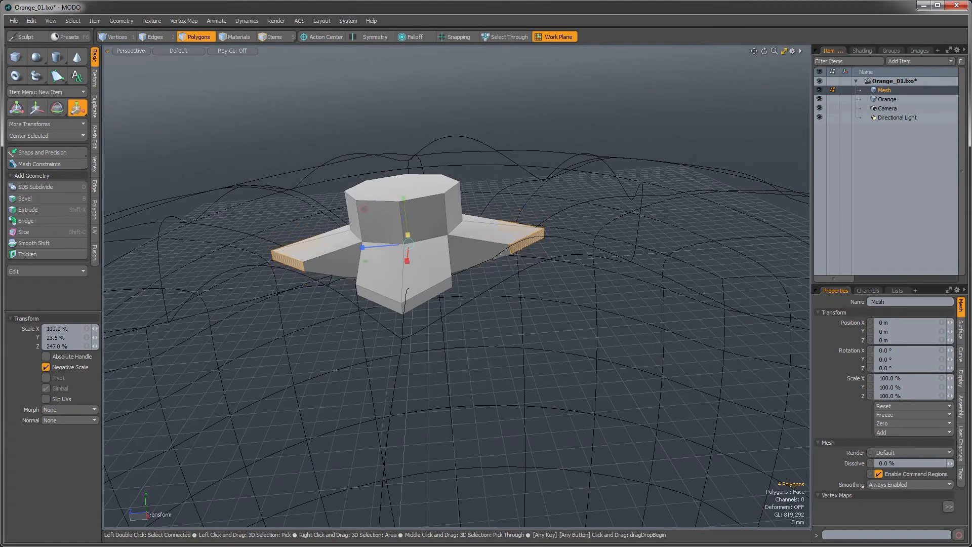
{"action": "left_click_drag", "start_coordinate": [348, 205], "coordinate": [498, 261], "text": "alt"}
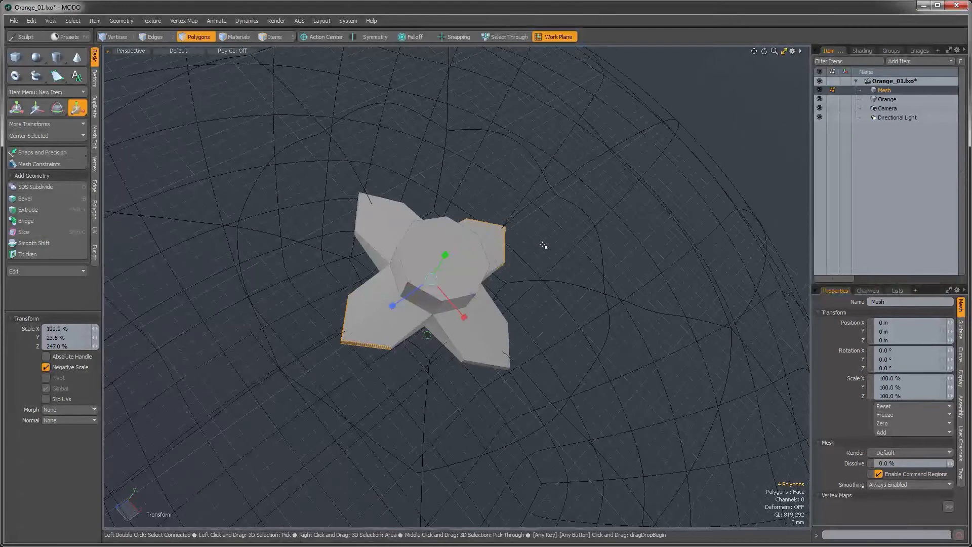
{"action": "key", "text": "space"}
Step: Clear the polygon selection and convert the stem mesh to Catmull-Clark subdivision surfaces
{"action": "left_click_drag", "start_coordinate": [551, 284], "coordinate": [432, 282], "text": "alt"}
{"action": "scroll", "coordinate": [508, 254], "scroll_direction": "up", "scroll_amount": 4}
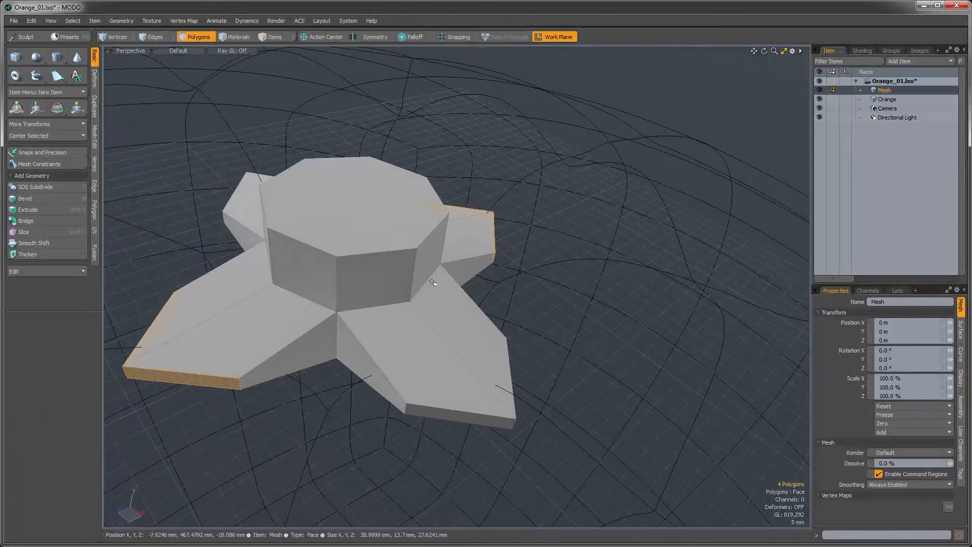
{"action": "left_click", "coordinate": [494, 300]}
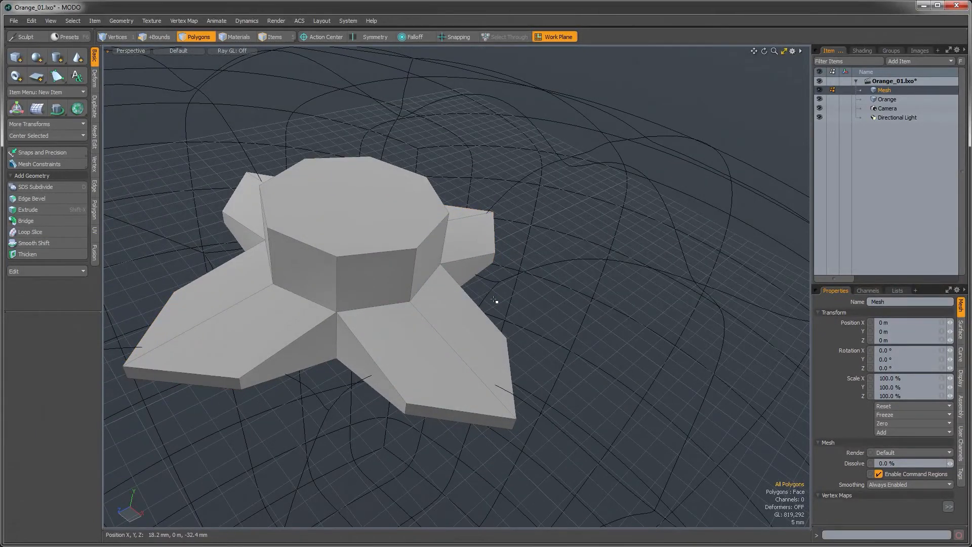
{"action": "key", "text": "Tab"}
Step: Loop-slice the ring of side polygons on the stem's raised centre at 99.5%, close to its base edge
{"action": "left_click_drag", "start_coordinate": [448, 280], "coordinate": [412, 325], "text": "ctrl+alt"}
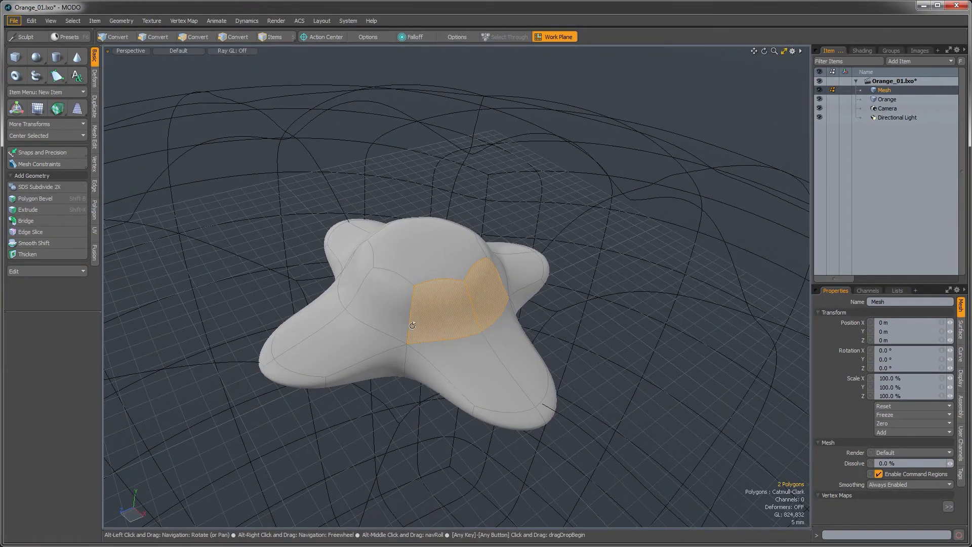
{"action": "key", "text": "alt+c"}
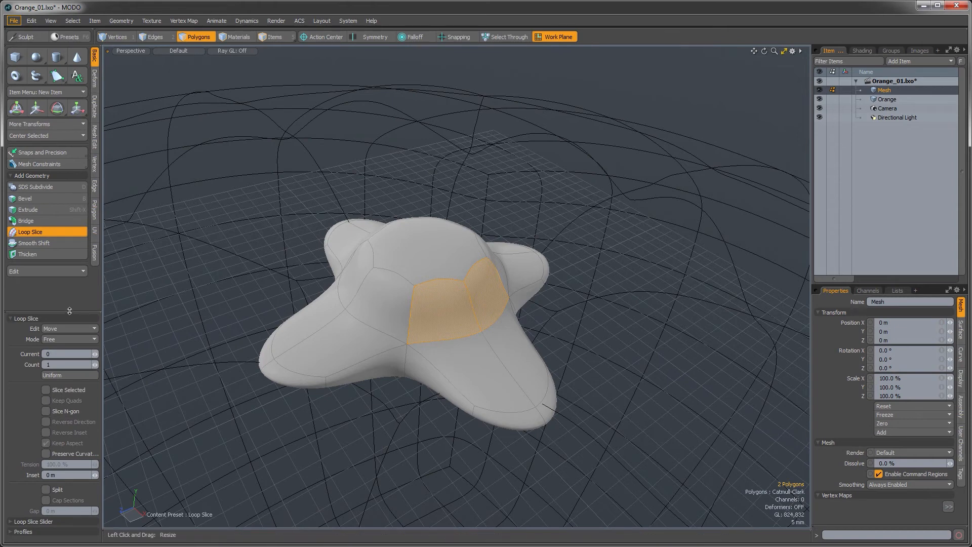
{"action": "left_click", "coordinate": [446, 317]}
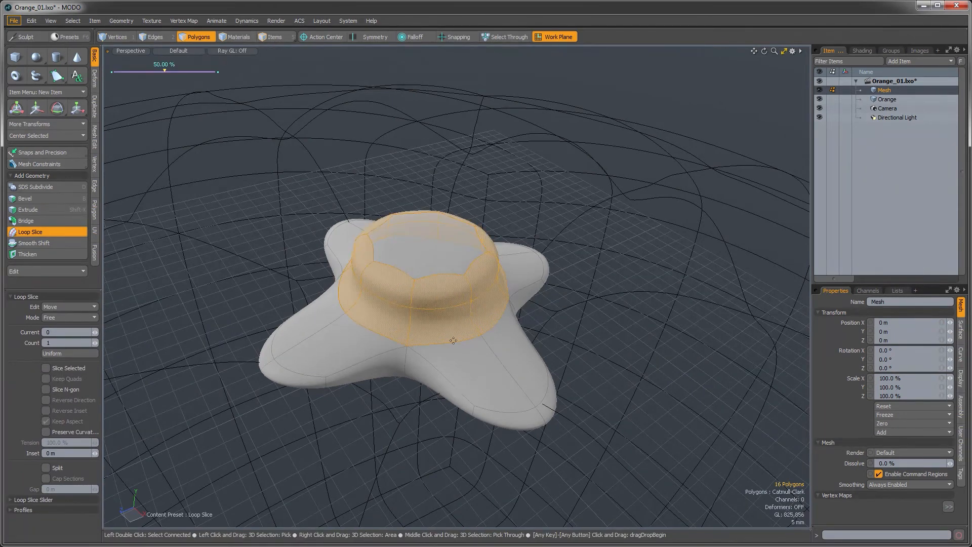
{"action": "left_click_drag", "start_coordinate": [164, 70], "coordinate": [215, 71]}
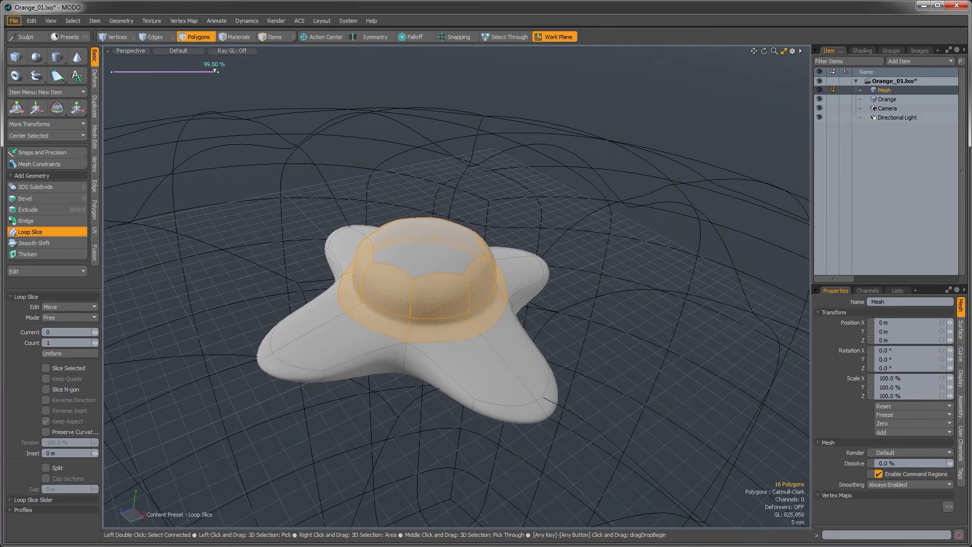
{"action": "key", "text": "space"}
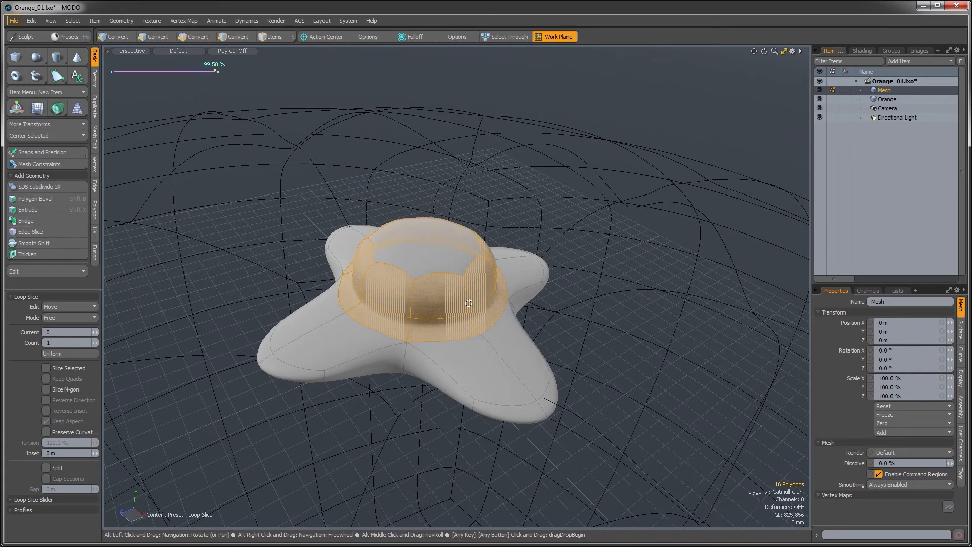
Step: Select the cap of the raised centre with its surrounding ring and scale it to about 81% in X and Z
{"action": "left_click_drag", "start_coordinate": [468, 303], "coordinate": [421, 256], "text": "alt"}
{"action": "left_click", "coordinate": [421, 257]}
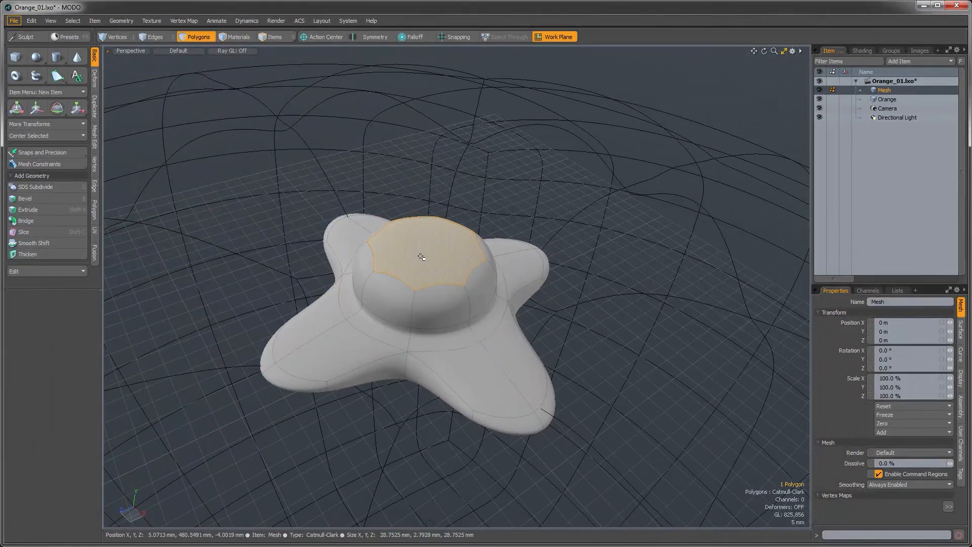
{"action": "key", "text": "shift+Up"}
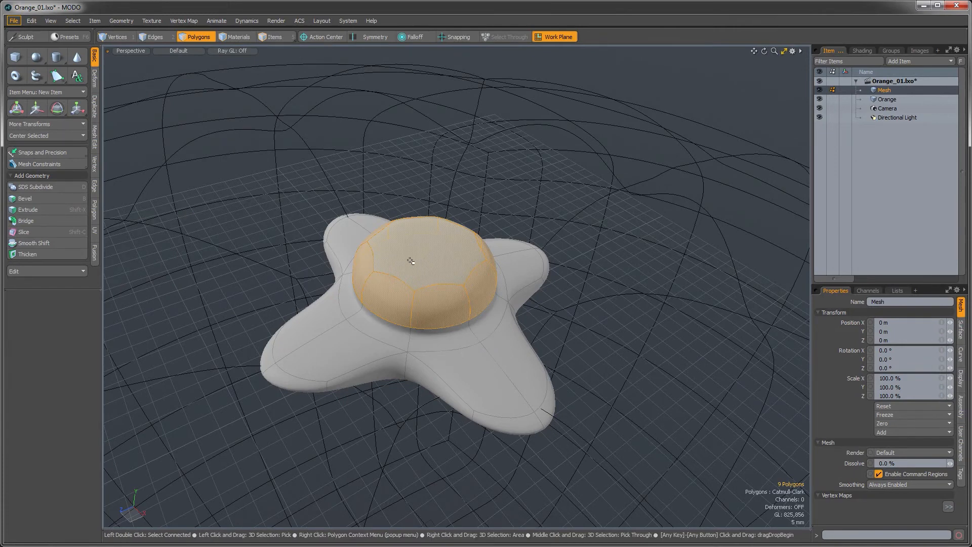
{"action": "key", "text": "y"}
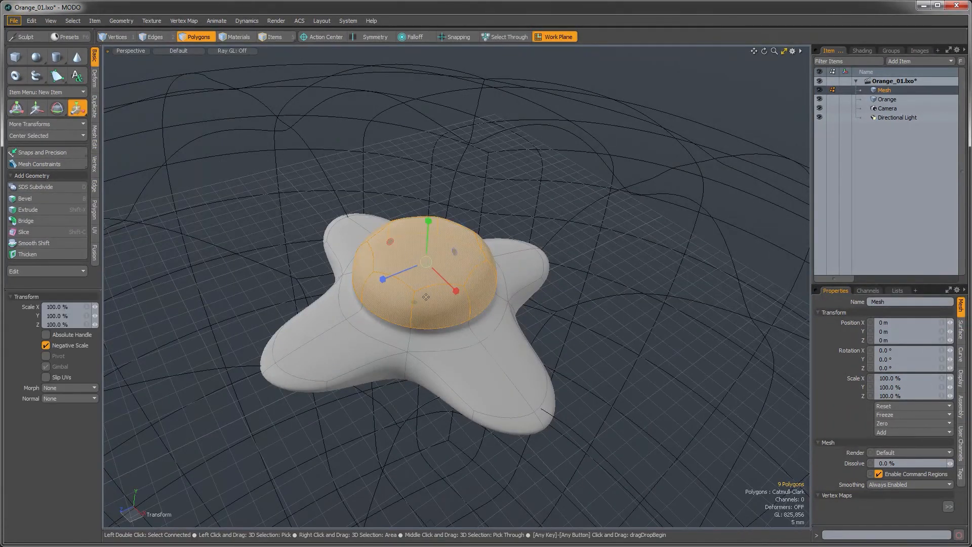
{"action": "left_click_drag", "start_coordinate": [414, 302], "coordinate": [392, 302]}
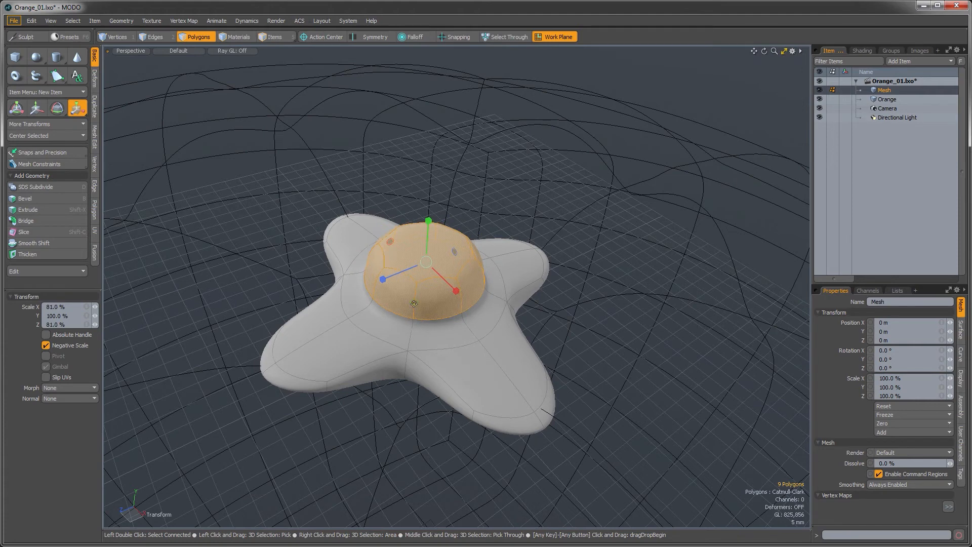
Step: Select the top polygon of the stem's raised centre and bevel it with an inset of about 2.12 mm
{"action": "key", "text": "q"}
{"action": "left_click", "coordinate": [452, 338]}
{"action": "left_click_drag", "start_coordinate": [456, 336], "coordinate": [445, 256], "text": "alt"}
{"action": "left_click", "coordinate": [448, 255]}
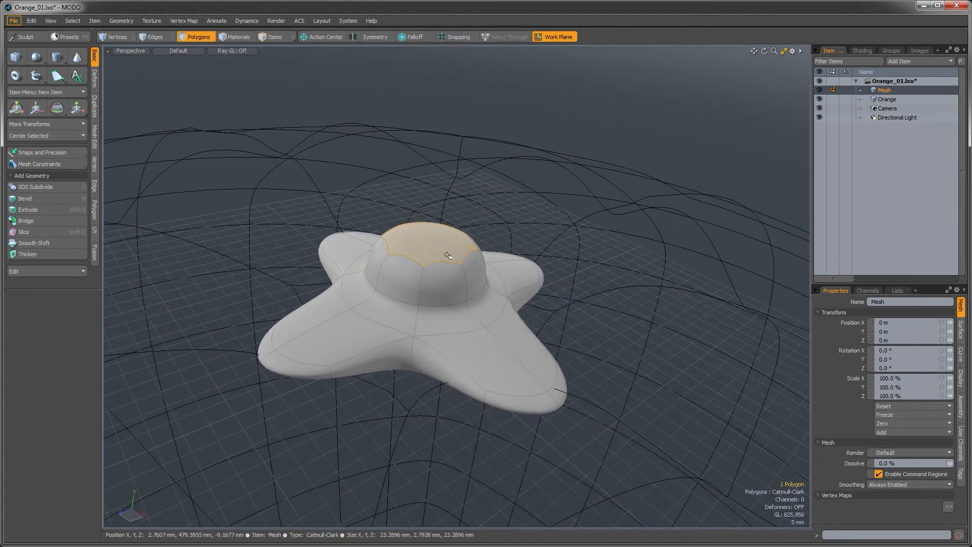
{"action": "key", "text": "shift+b"}
{"action": "left_click", "coordinate": [453, 250]}
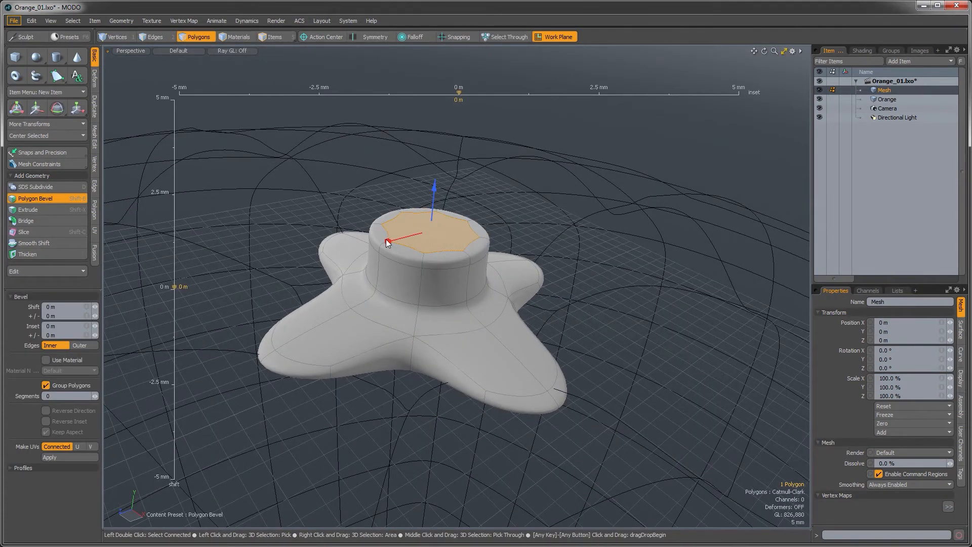
{"action": "left_click_drag", "start_coordinate": [387, 245], "coordinate": [427, 243]}
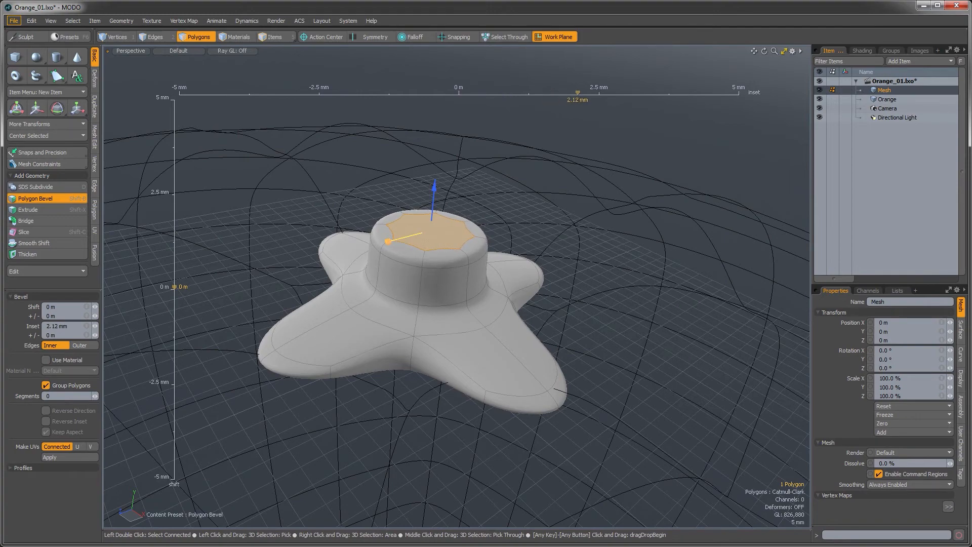
{"action": "key", "text": "q"}
Step: Select the whole connected stem and scale it uniformly to 114%
{"action": "left_click", "coordinate": [547, 211]}
{"action": "left_click_drag", "start_coordinate": [551, 343], "coordinate": [544, 311], "text": "alt"}
{"action": "left_click_drag", "start_coordinate": [545, 311], "coordinate": [470, 297], "text": "ctrl+alt"}
{"action": "double_click", "coordinate": [443, 232]}
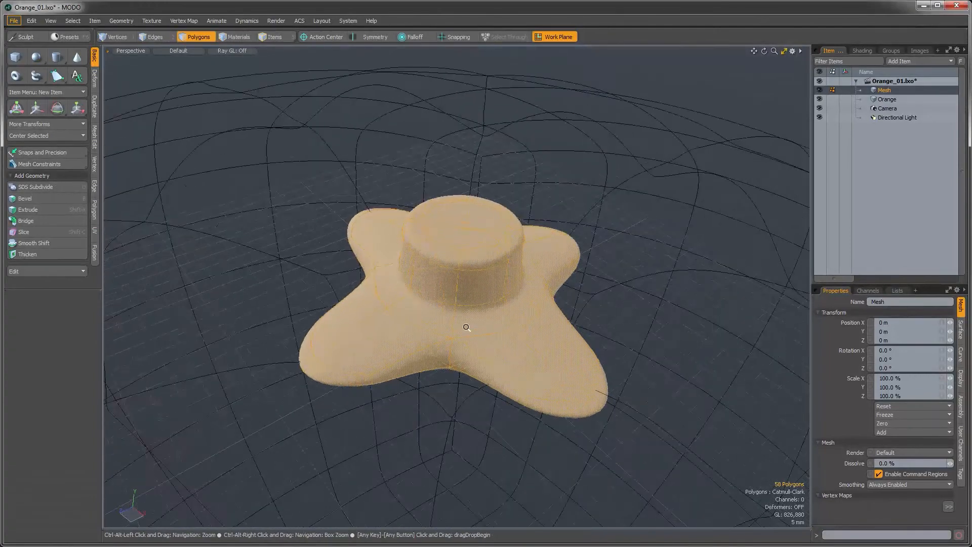
{"action": "key", "text": "r"}
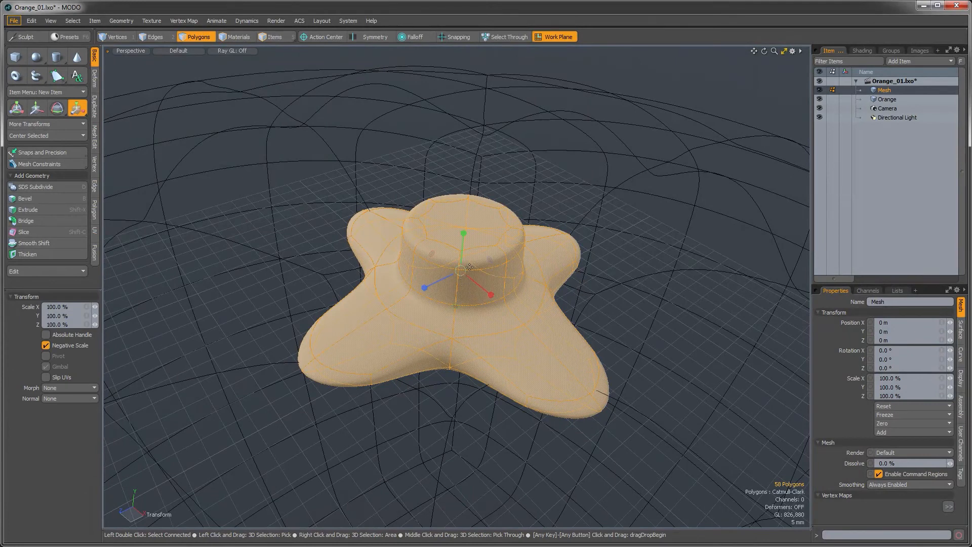
{"action": "left_click_drag", "start_coordinate": [470, 297], "coordinate": [490, 297]}
{"action": "left_click_drag", "start_coordinate": [486, 362], "coordinate": [480, 341], "text": "alt"}
{"action": "left_click_drag", "start_coordinate": [480, 342], "coordinate": [398, 339], "text": "ctrl+alt"}
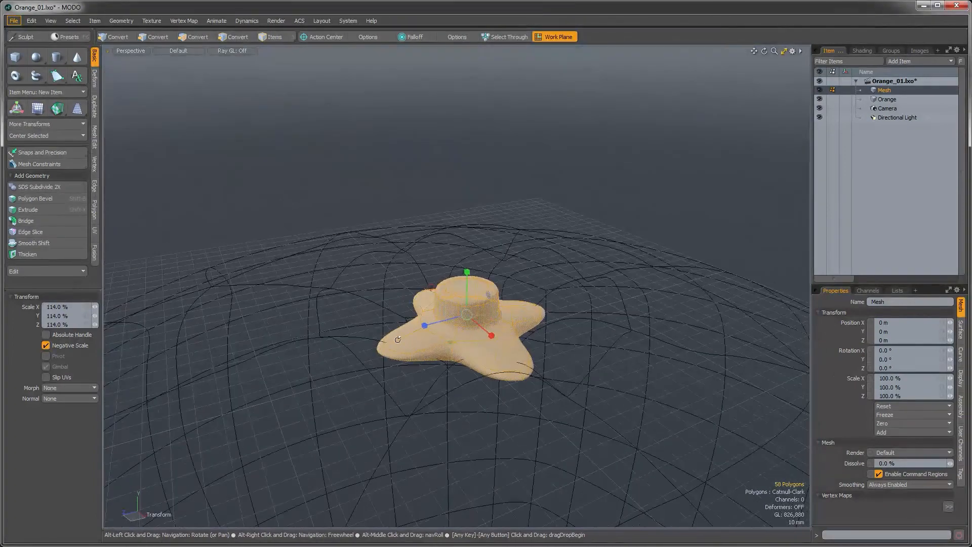
{"action": "key", "text": "space"}
Step: Select the end polygons of all four stem arms, raise them 11 mm in Y, and clear the selection
{"action": "left_click", "coordinate": [527, 327]}
{"action": "left_click_drag", "start_coordinate": [531, 336], "coordinate": [449, 377], "text": "alt"}
{"action": "left_click", "coordinate": [501, 372]}
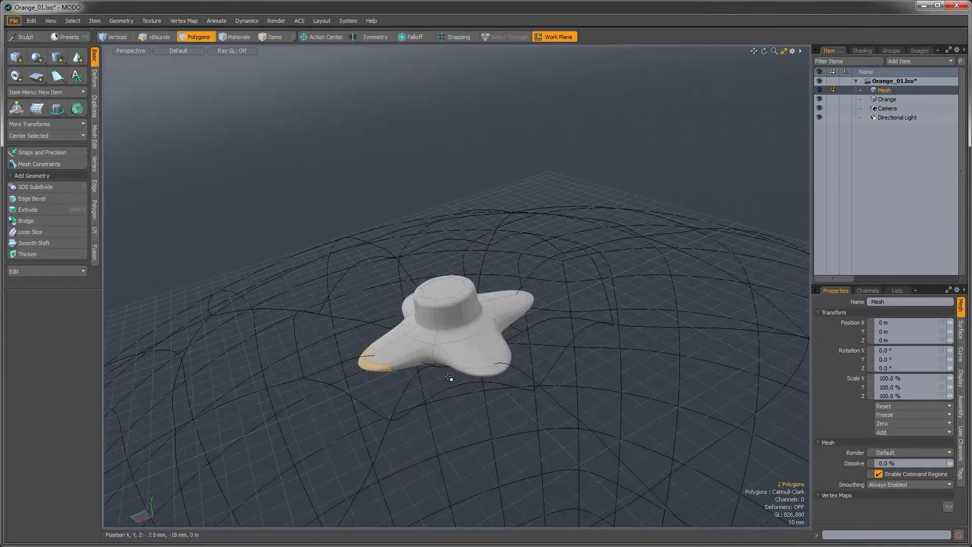
{"action": "left_click", "coordinate": [501, 370], "text": "shift"}
{"action": "left_click_drag", "start_coordinate": [505, 413], "coordinate": [481, 384], "text": "alt"}
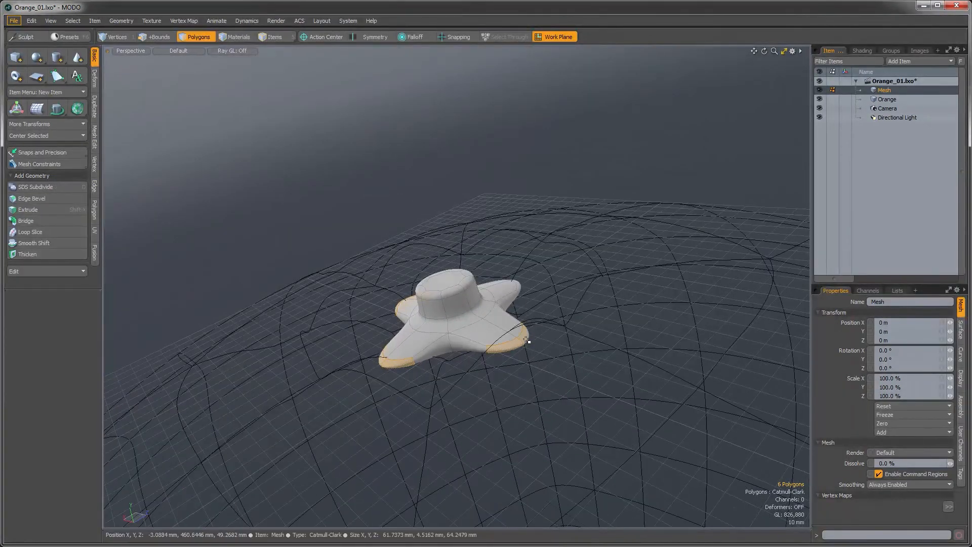
{"action": "mouse_move", "coordinate": [527, 340]}
{"action": "left_mouse_down", "text": "alt"}
{"action": "mouse_move", "coordinate": [462, 442]}
{"action": "mouse_move", "coordinate": [542, 333]}
{"action": "left_mouse_up", "text": "alt"}
{"action": "key", "text": "w"}
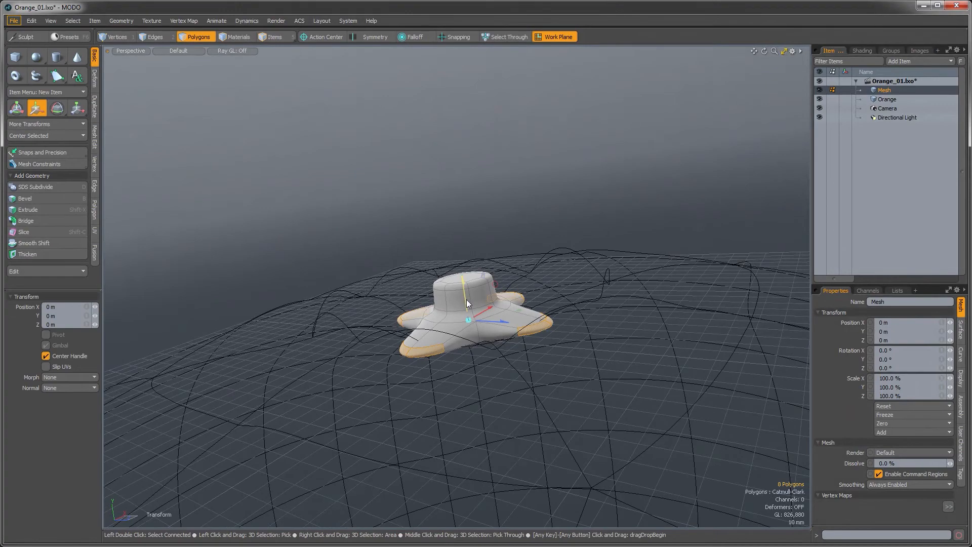
{"action": "left_click_drag", "start_coordinate": [468, 317], "coordinate": [466, 306]}
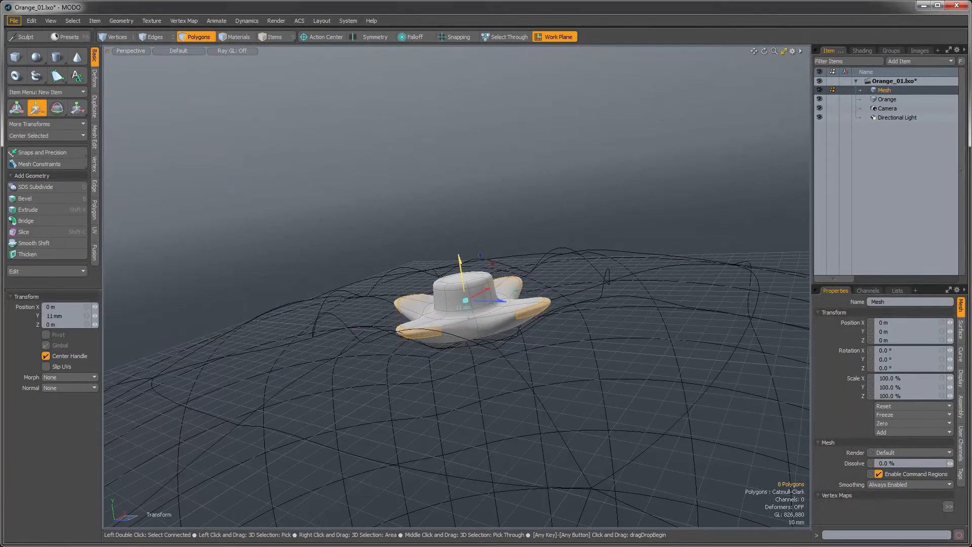
{"action": "key", "text": "q"}
{"action": "left_click_drag", "start_coordinate": [452, 349], "coordinate": [416, 368], "text": "alt"}
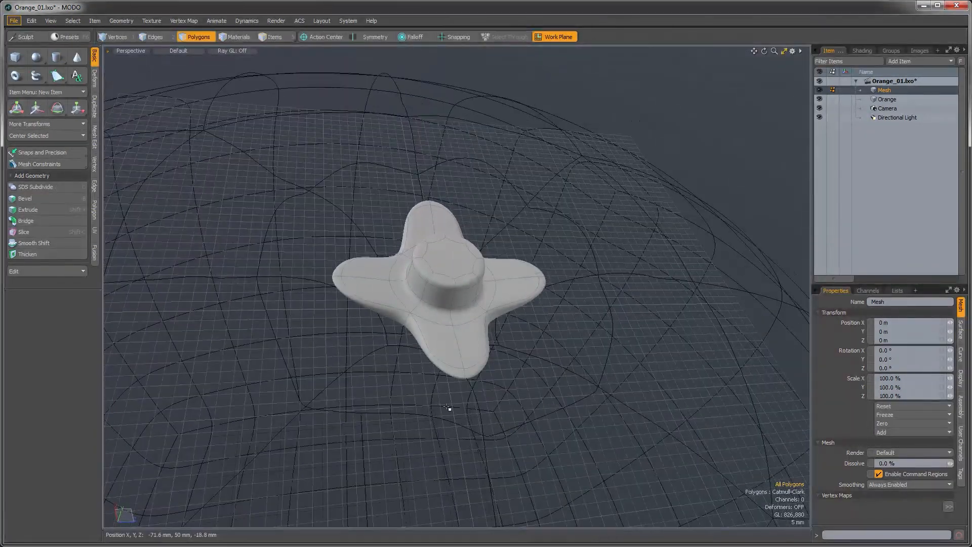
Step: Subdivide the stem's polygons using the Catmull-Clark subdivision method
{"action": "left_click_drag", "start_coordinate": [448, 406], "coordinate": [449, 340], "text": "alt"}
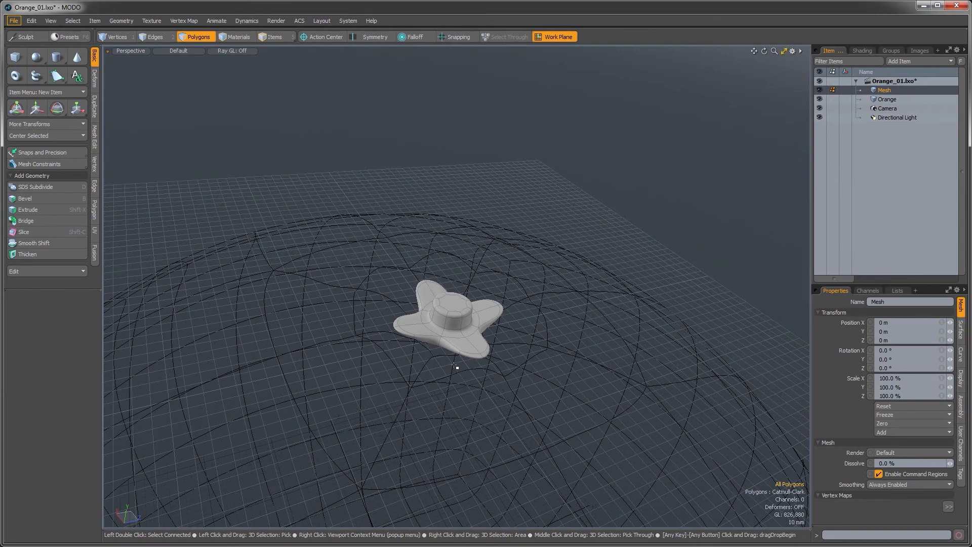
{"action": "mouse_move", "coordinate": [454, 366]}
{"action": "left_mouse_down", "text": "alt"}
{"action": "mouse_move", "coordinate": [443, 403]}
{"action": "mouse_move", "coordinate": [428, 393]}
{"action": "mouse_move", "coordinate": [464, 356]}
{"action": "left_mouse_up", "text": "alt"}
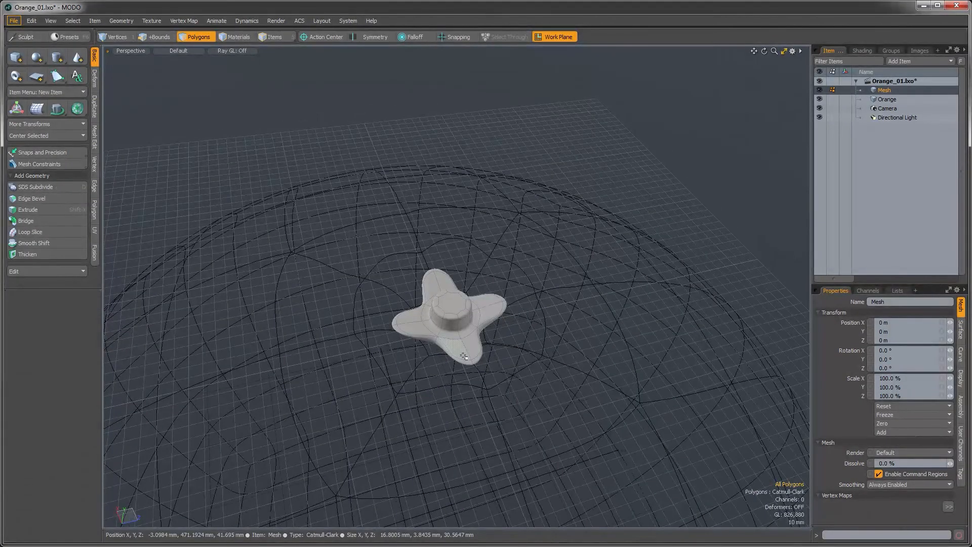
{"action": "key", "text": "shift+d"}
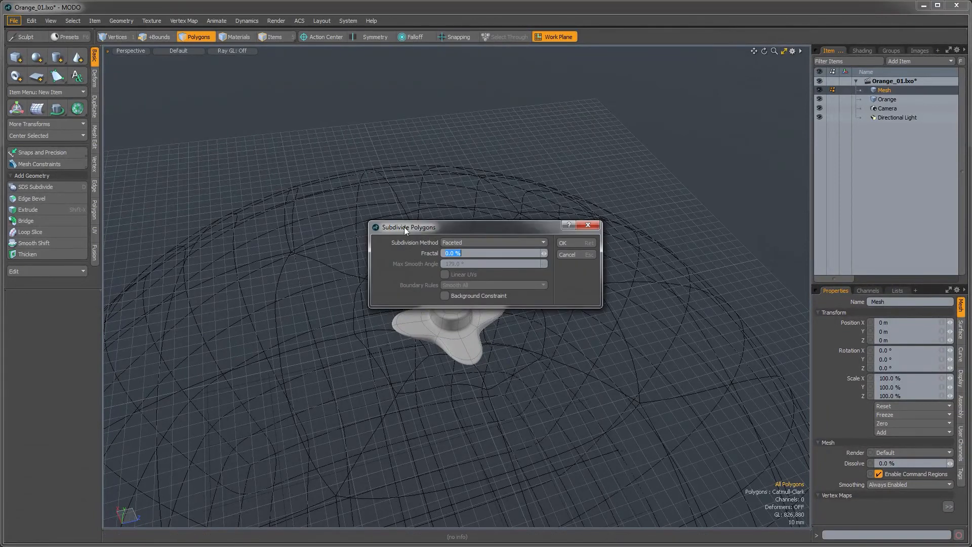
{"action": "left_click_drag", "start_coordinate": [435, 226], "coordinate": [411, 217]}
{"action": "left_click", "coordinate": [442, 230]}
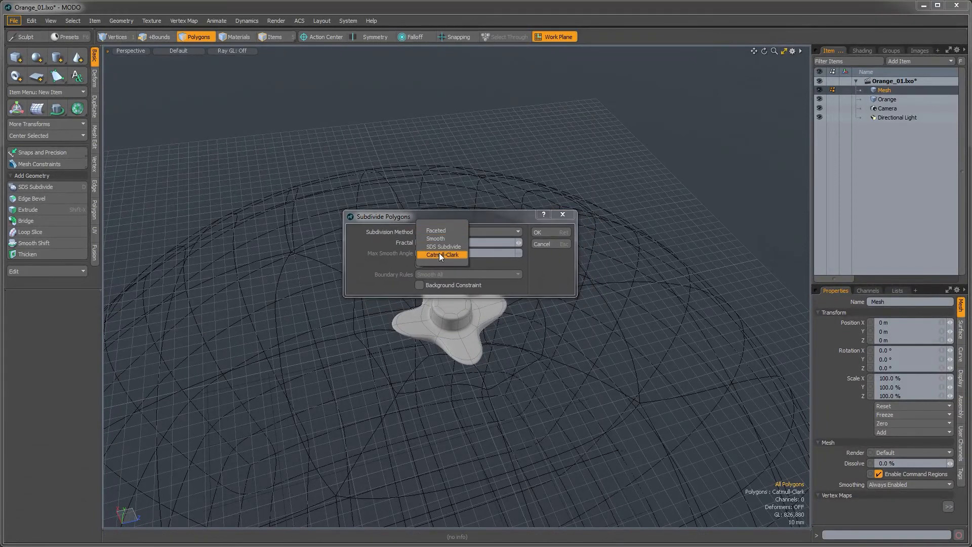
{"action": "left_click", "coordinate": [439, 254]}
{"action": "left_click", "coordinate": [537, 234]}
{"action": "left_click_drag", "start_coordinate": [514, 263], "coordinate": [503, 244], "text": "alt"}
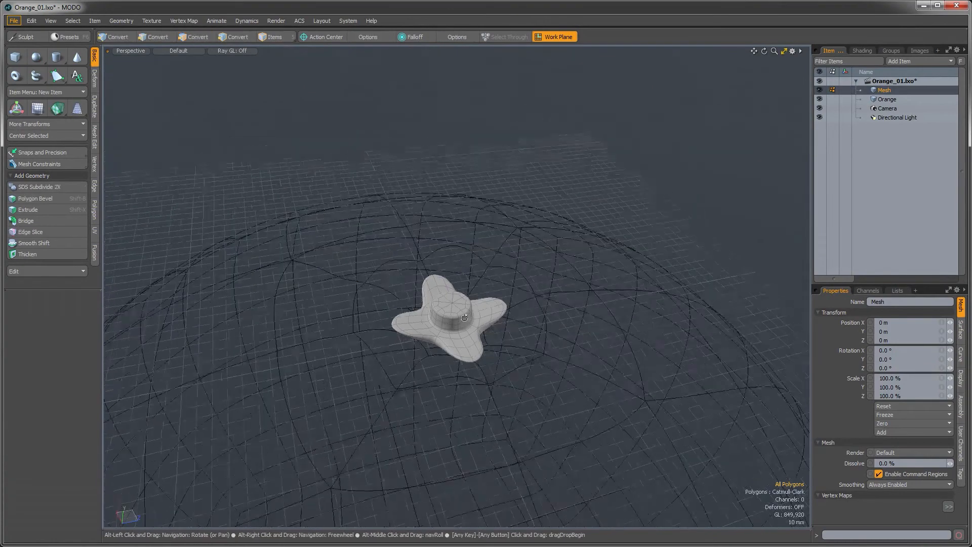
Step: Switch to the Paint layout, frame the stem from above, and ready the sculpting Move brush at a suitable size
{"action": "left_click_drag", "start_coordinate": [469, 299], "coordinate": [477, 369], "text": "ctrl+alt"}
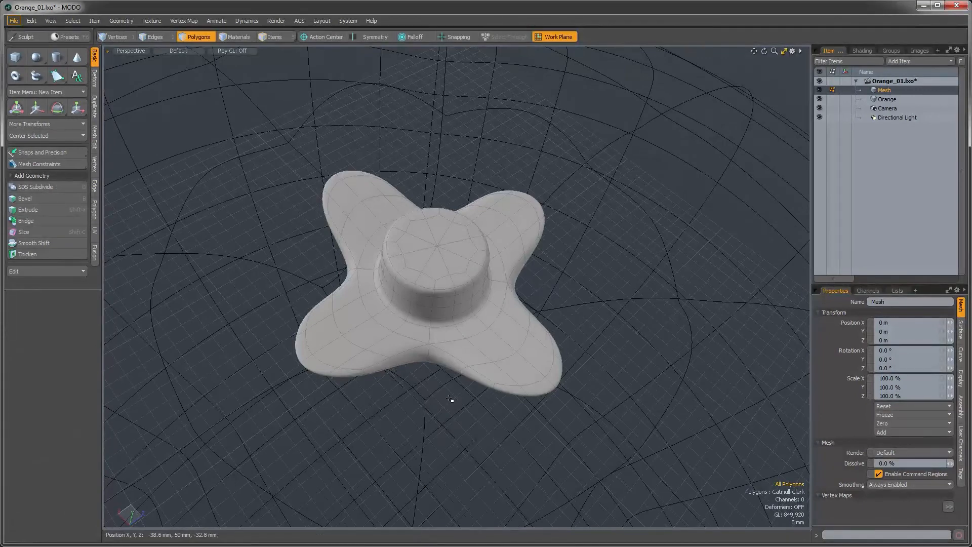
{"action": "key", "text": "ctrl+Tab"}
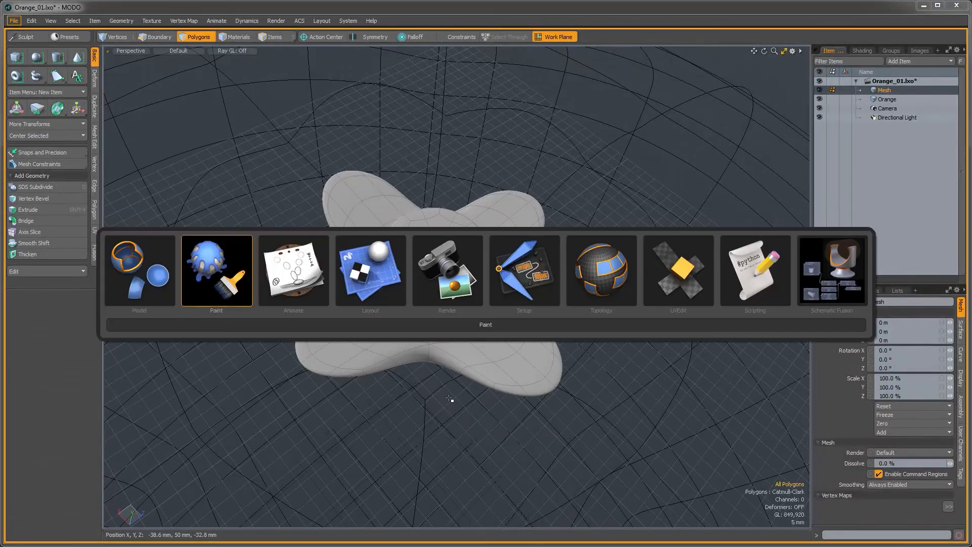
{"action": "left_click", "coordinate": [225, 282]}
{"action": "key", "text": "shift+a"}
{"action": "mouse_move", "coordinate": [458, 278]}
{"action": "left_mouse_down", "text": "alt"}
{"action": "mouse_move", "coordinate": [441, 359]}
{"action": "mouse_move", "coordinate": [447, 423]}
{"action": "left_mouse_up", "text": "alt"}
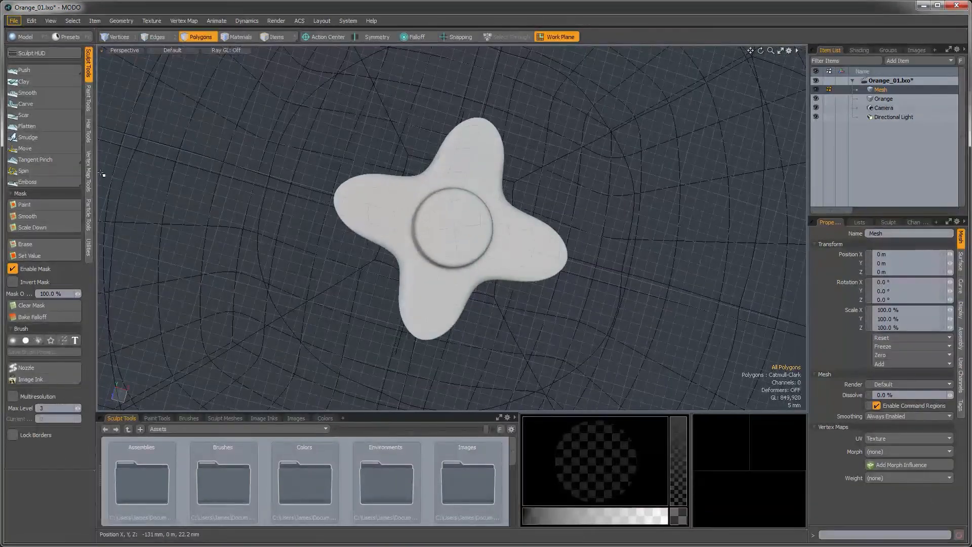
{"action": "left_click", "coordinate": [25, 149]}
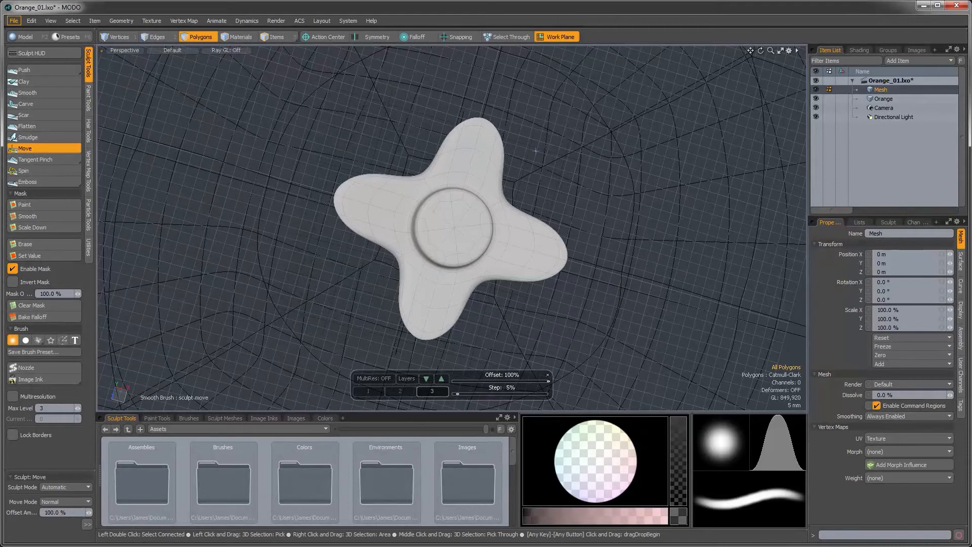
{"action": "right_click_drag", "start_coordinate": [536, 151], "coordinate": [515, 139]}
Step: Sculpt the four stem arms with the Move brush, pulling the tips outward and narrowing the sides into irregular points
{"action": "left_click_drag", "start_coordinate": [481, 126], "coordinate": [488, 109]}
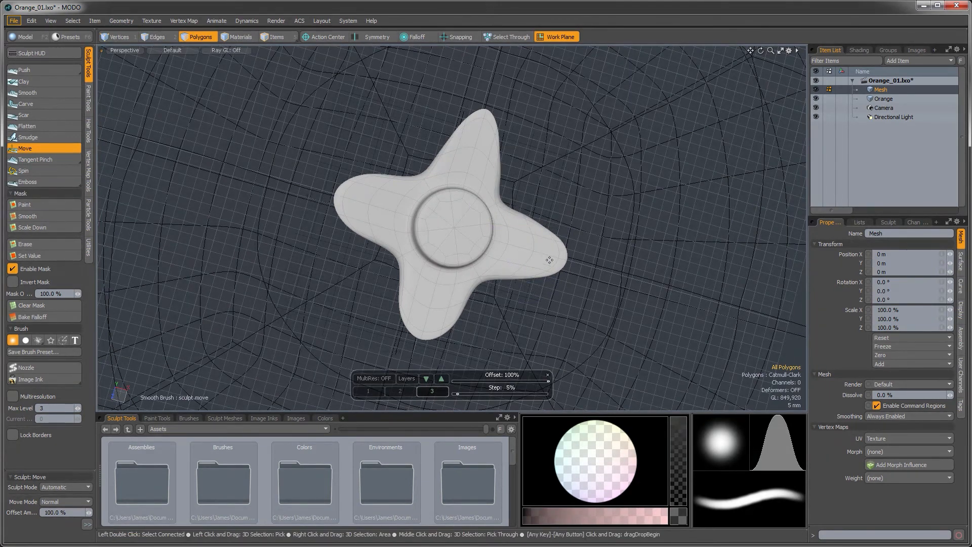
{"action": "mouse_move", "coordinate": [562, 259]}
{"action": "left_mouse_down"}
{"action": "mouse_move", "coordinate": [576, 262]}
{"action": "mouse_move", "coordinate": [563, 242]}
{"action": "left_mouse_up"}
{"action": "mouse_move", "coordinate": [368, 179]}
{"action": "left_mouse_down"}
{"action": "mouse_move", "coordinate": [369, 191]}
{"action": "mouse_move", "coordinate": [339, 197]}
{"action": "mouse_move", "coordinate": [363, 187]}
{"action": "left_mouse_up"}
{"action": "left_click_drag", "start_coordinate": [404, 178], "coordinate": [428, 182]}
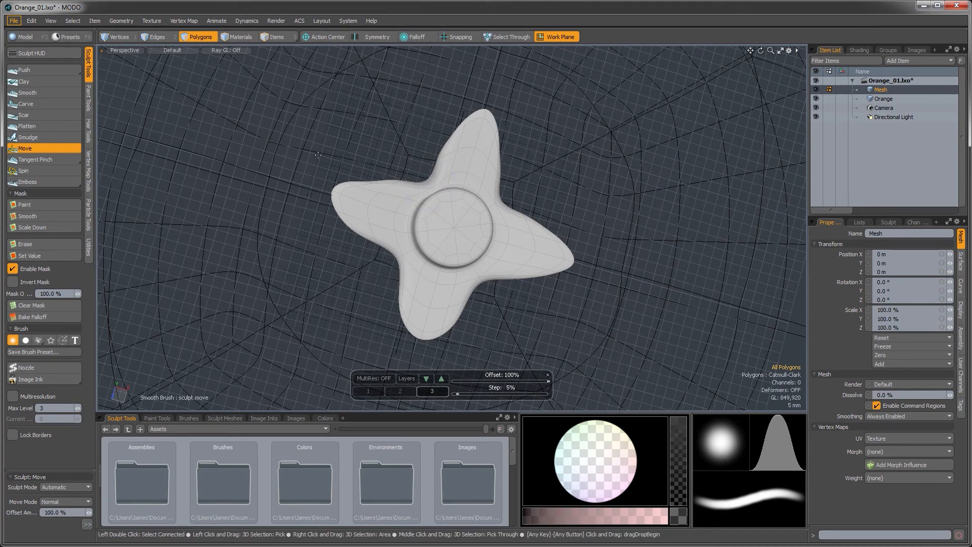
{"action": "left_click_drag", "start_coordinate": [399, 257], "coordinate": [409, 253]}
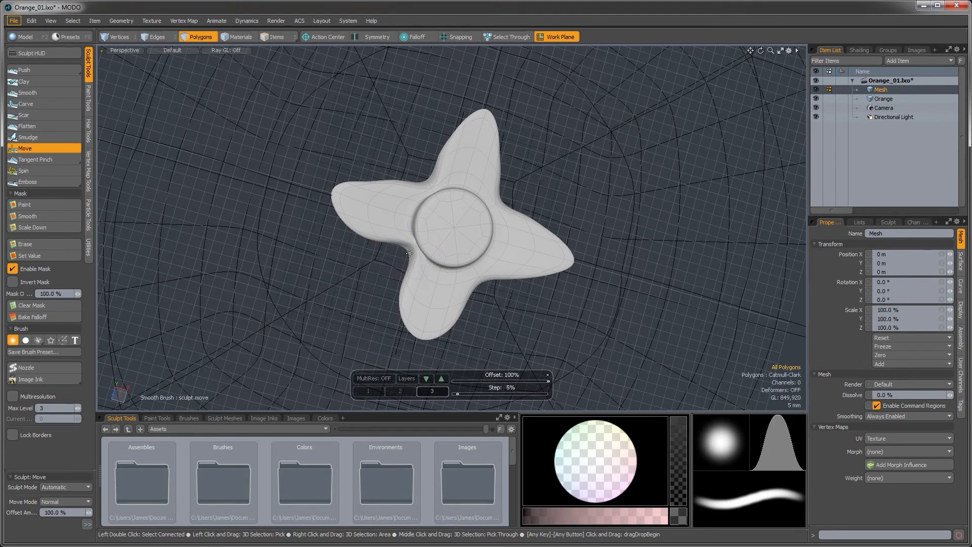
{"action": "left_click_drag", "start_coordinate": [404, 291], "coordinate": [408, 291]}
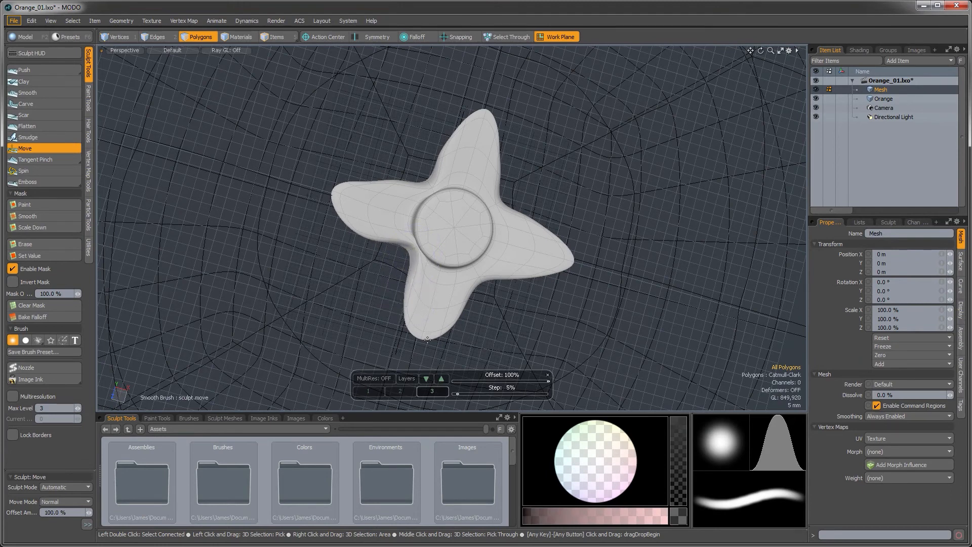
{"action": "mouse_move", "coordinate": [427, 338]}
{"action": "left_mouse_down"}
{"action": "mouse_move", "coordinate": [420, 347]}
{"action": "mouse_move", "coordinate": [465, 296]}
{"action": "left_mouse_up"}
Step: Push and pull the rim of the stem's raised centre with the Move brush to make its round outline uneven
{"action": "left_click_drag", "start_coordinate": [421, 265], "coordinate": [414, 262]}
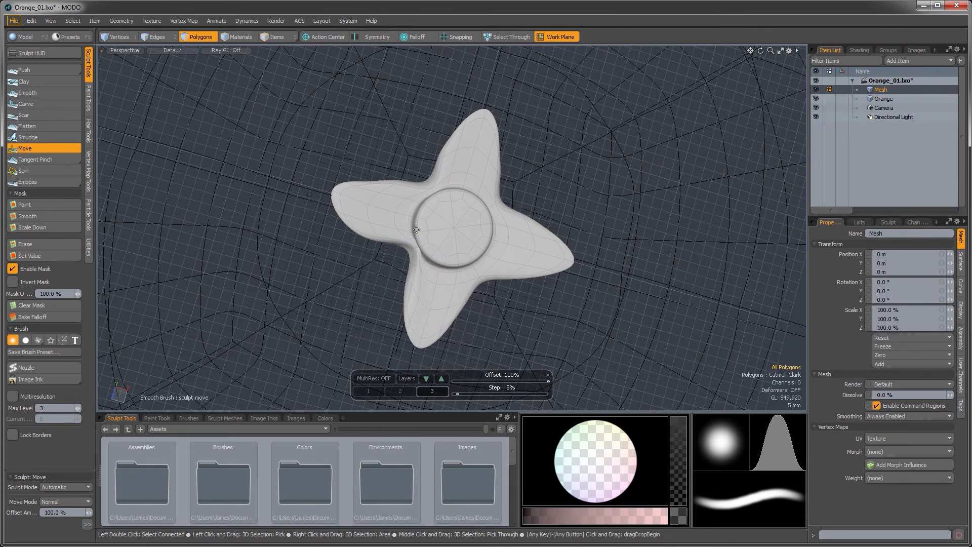
{"action": "left_click_drag", "start_coordinate": [418, 223], "coordinate": [423, 213]}
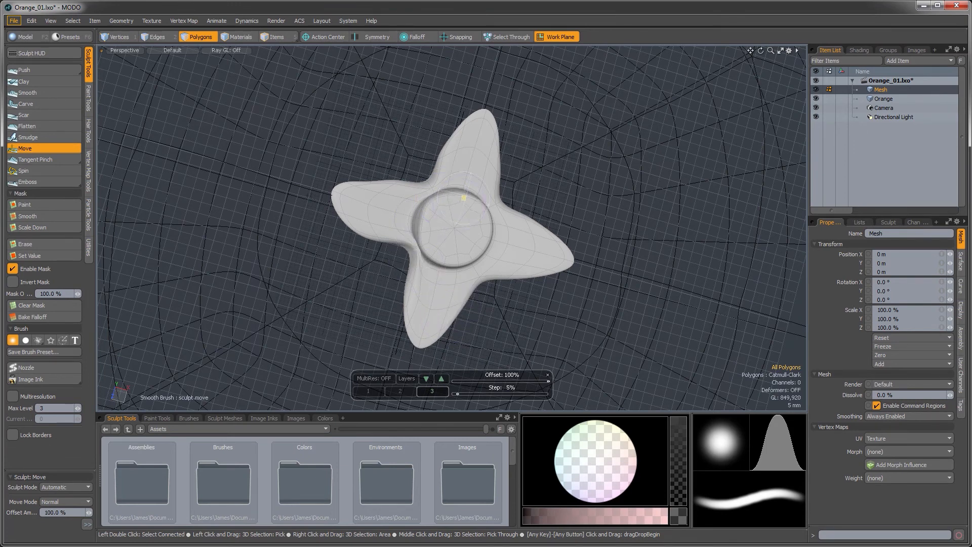
{"action": "left_click_drag", "start_coordinate": [477, 247], "coordinate": [467, 233]}
{"action": "left_click_drag", "start_coordinate": [452, 261], "coordinate": [444, 233]}
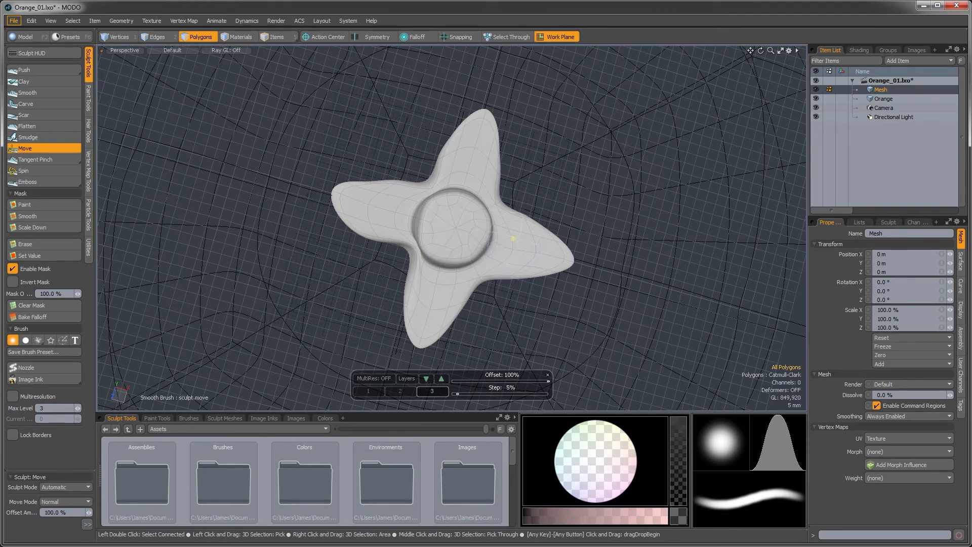
{"action": "left_click_drag", "start_coordinate": [488, 241], "coordinate": [481, 223]}
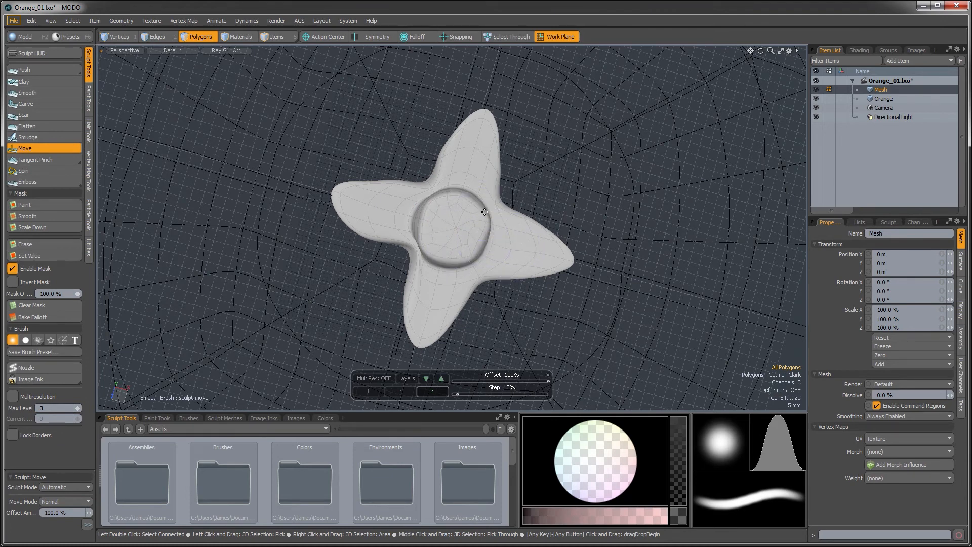
{"action": "mouse_move", "coordinate": [450, 191]}
{"action": "left_mouse_down"}
{"action": "mouse_move", "coordinate": [441, 174]}
{"action": "mouse_move", "coordinate": [453, 133]}
{"action": "left_mouse_up"}
Step: Refine the contours of two stem arms with the Move brush, then finish sculpting
{"action": "left_click_drag", "start_coordinate": [499, 170], "coordinate": [495, 154]}
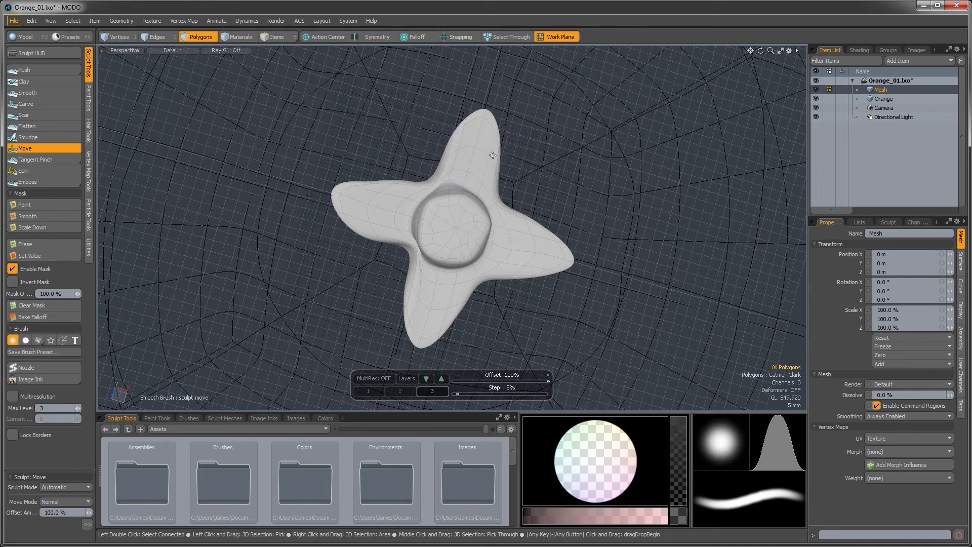
{"action": "left_click_drag", "start_coordinate": [376, 238], "coordinate": [336, 190]}
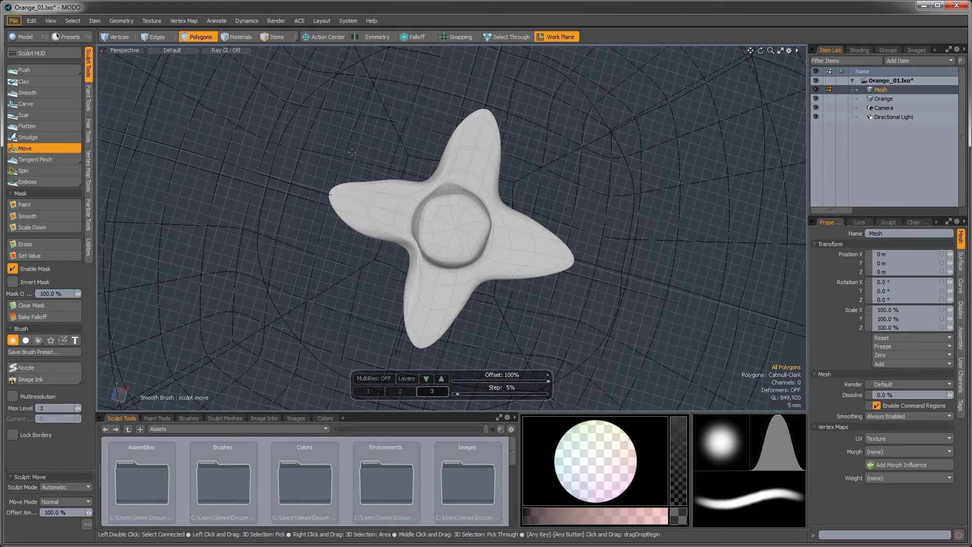
{"action": "mouse_move", "coordinate": [341, 142]}
{"action": "left_mouse_down", "text": "alt"}
{"action": "mouse_move", "coordinate": [506, 204]}
{"action": "mouse_move", "coordinate": [497, 117]}
{"action": "mouse_move", "coordinate": [507, 160]}
{"action": "mouse_move", "coordinate": [449, 263]}
{"action": "mouse_move", "coordinate": [499, 239]}
{"action": "left_mouse_up", "text": "alt"}
{"action": "key", "text": "q"}
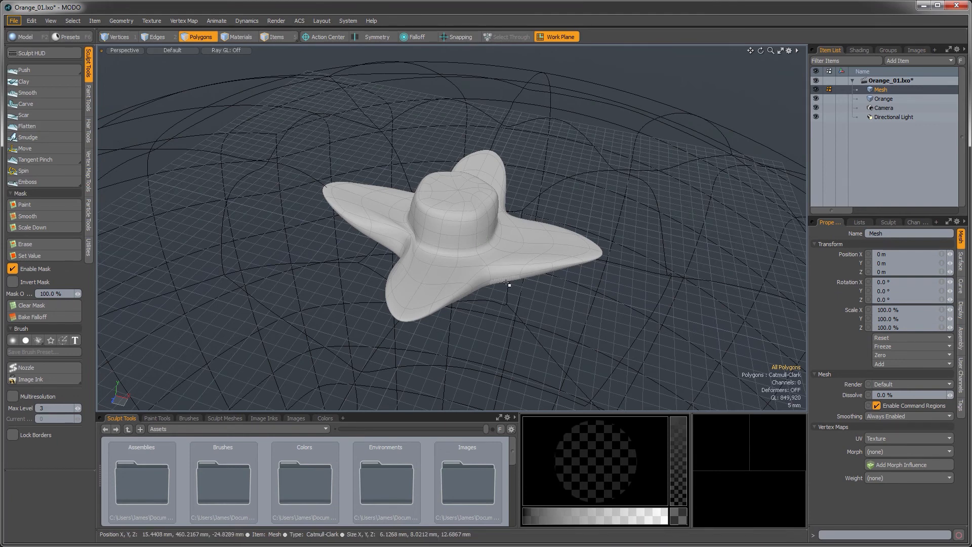
Step: Reset the work plane to its default orientation
{"action": "left_click_drag", "start_coordinate": [482, 279], "coordinate": [453, 205], "text": "ctrl+alt"}
{"action": "left_click", "coordinate": [561, 32]}
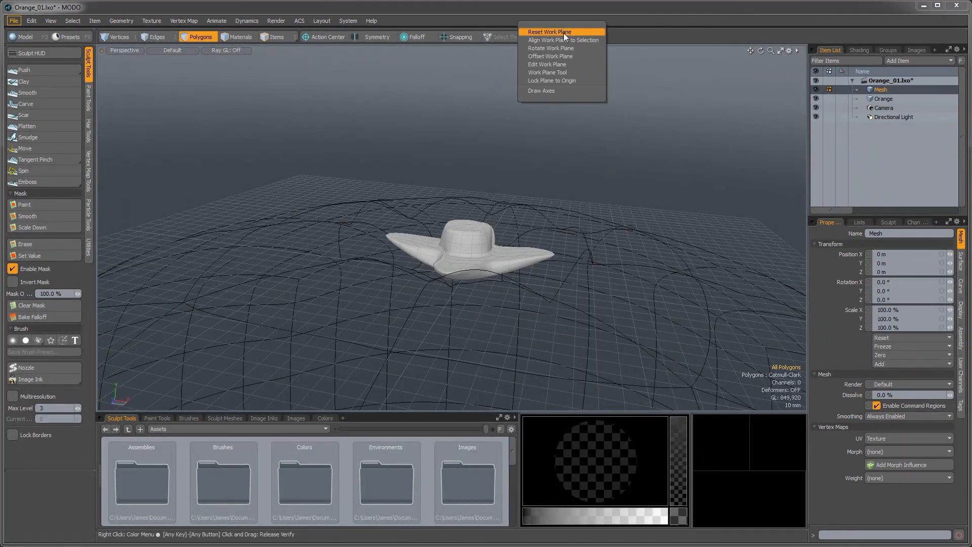
{"action": "left_click", "coordinate": [566, 32]}
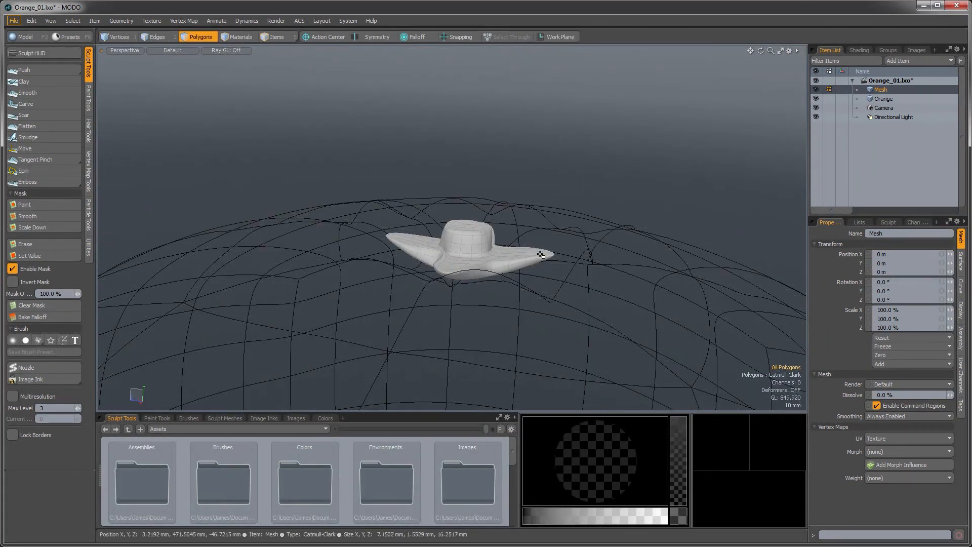
Step: Add the Orange item to the stem mesh selection and examine how the stem sits in the fruit's dimple
{"action": "mouse_move", "coordinate": [553, 258]}
{"action": "left_mouse_down", "text": "ctrl+alt"}
{"action": "mouse_move", "coordinate": [524, 284]}
{"action": "mouse_move", "coordinate": [480, 235]}
{"action": "mouse_move", "coordinate": [501, 255]}
{"action": "left_mouse_up", "text": "ctrl+alt"}
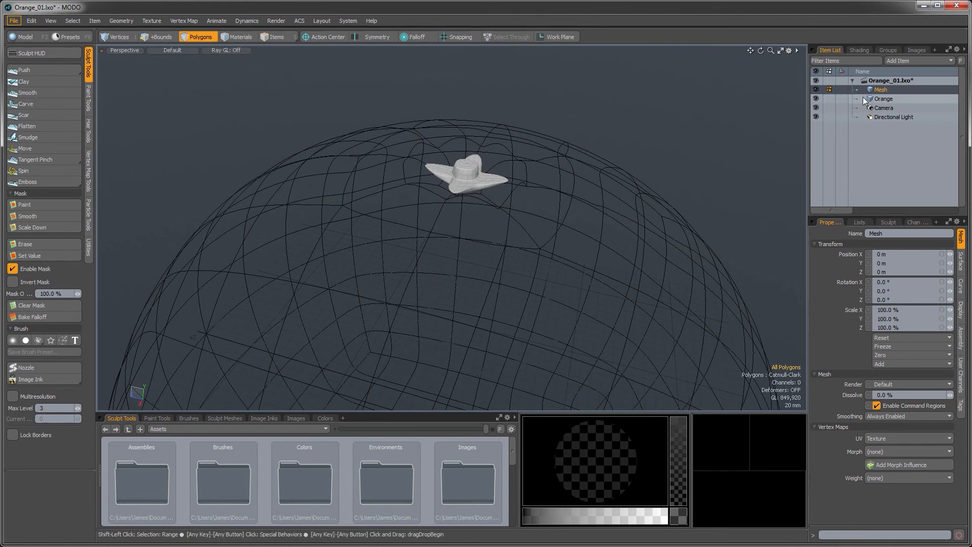
{"action": "left_click", "coordinate": [876, 99], "text": "ctrl"}
{"action": "left_click_drag", "start_coordinate": [502, 295], "coordinate": [440, 287], "text": "ctrl+alt"}
{"action": "left_click_drag", "start_coordinate": [473, 283], "coordinate": [437, 237], "text": "alt+shift"}
{"action": "mouse_move", "coordinate": [480, 195]}
{"action": "left_mouse_down", "text": "alt"}
{"action": "mouse_move", "coordinate": [435, 215]}
{"action": "mouse_move", "coordinate": [476, 189]}
{"action": "mouse_move", "coordinate": [484, 193]}
{"action": "mouse_move", "coordinate": [476, 212]}
{"action": "left_mouse_up", "text": "alt"}
{"action": "left_click_drag", "start_coordinate": [473, 167], "coordinate": [517, 192], "text": "ctrl+alt"}
{"action": "left_click_drag", "start_coordinate": [517, 193], "coordinate": [421, 258], "text": "alt"}
{"action": "left_click_drag", "start_coordinate": [421, 258], "coordinate": [410, 233], "text": "alt+shift"}
{"action": "left_click_drag", "start_coordinate": [411, 233], "coordinate": [366, 220], "text": "alt"}
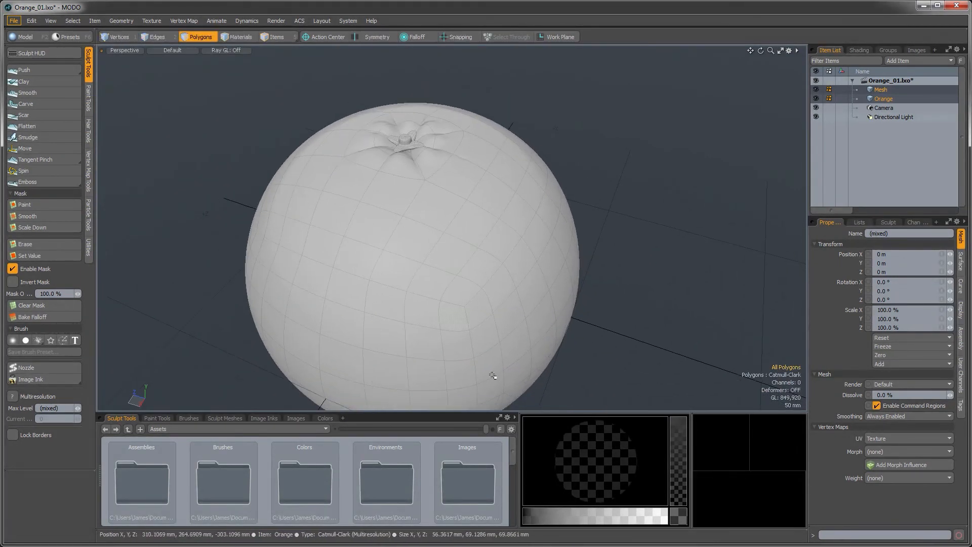
Step: Rename the stem's Mesh item as Stem
{"action": "double_click", "coordinate": [878, 90]}
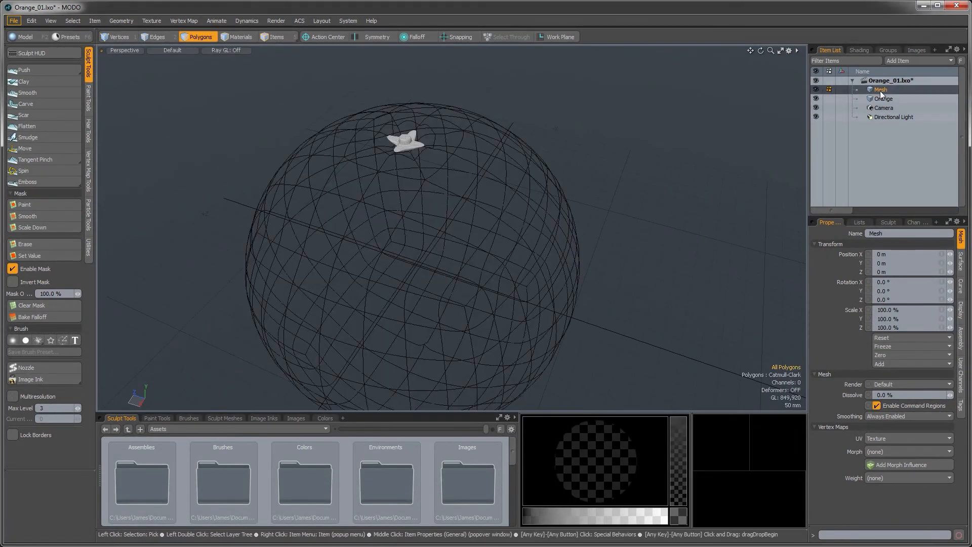
{"action": "type", "text": "Stem"}
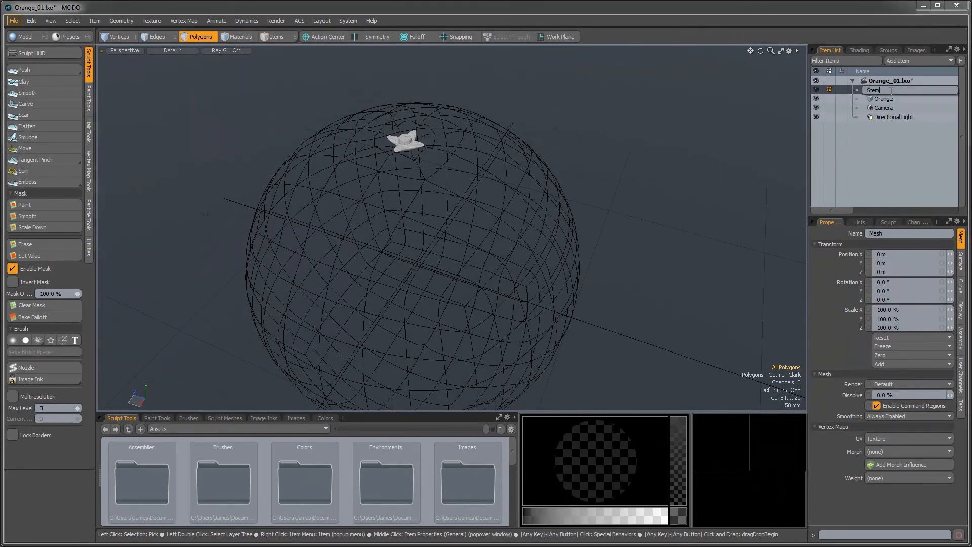
{"action": "key", "text": "Return"}
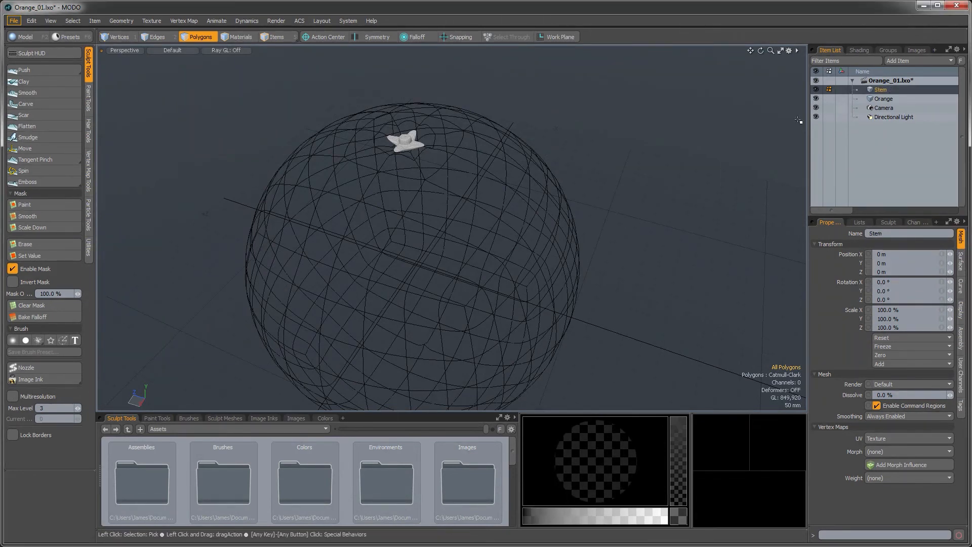
Step: Assign a new material named OrangeStem in green (RGB 85, 169, 0) to all of the stem's polygons
{"action": "double_click", "coordinate": [411, 148]}
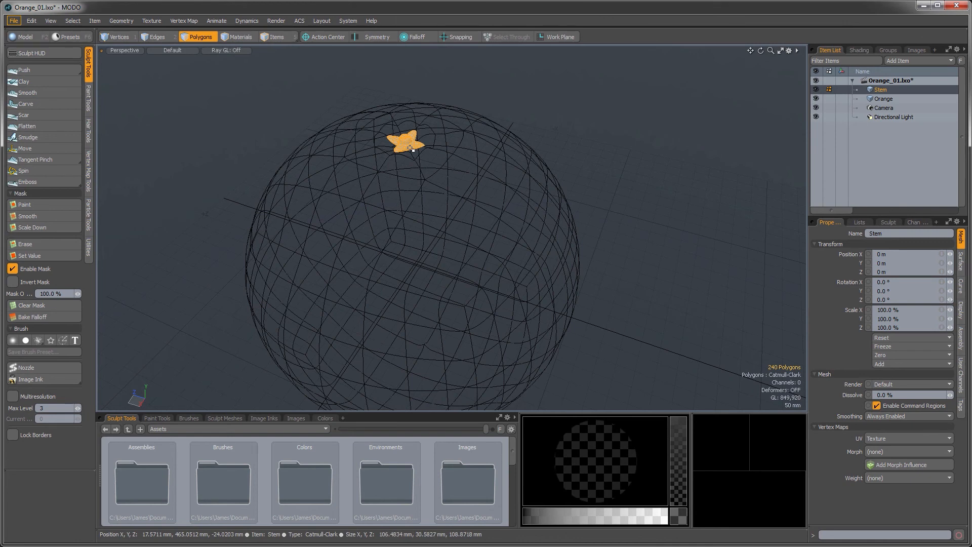
{"action": "key", "text": "m"}
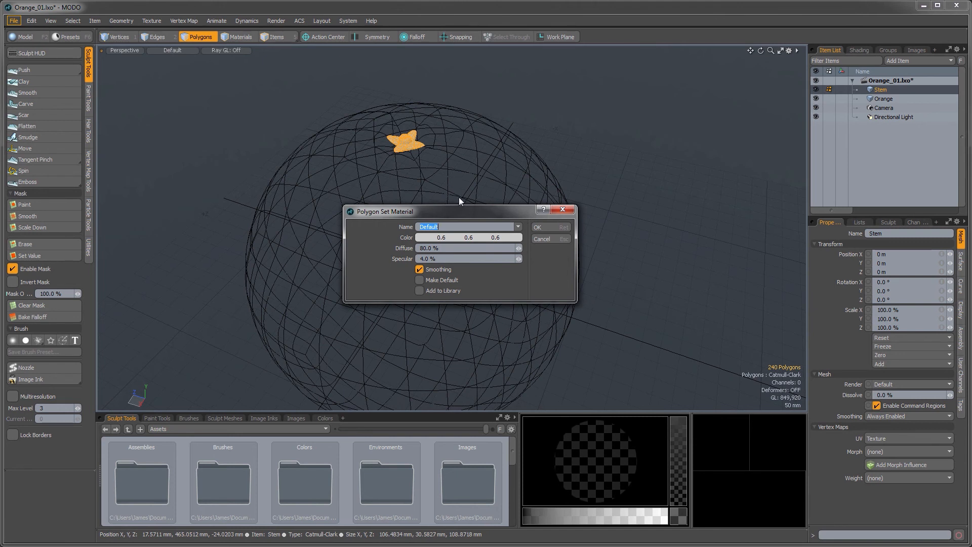
{"action": "left_click_drag", "start_coordinate": [466, 209], "coordinate": [475, 197]}
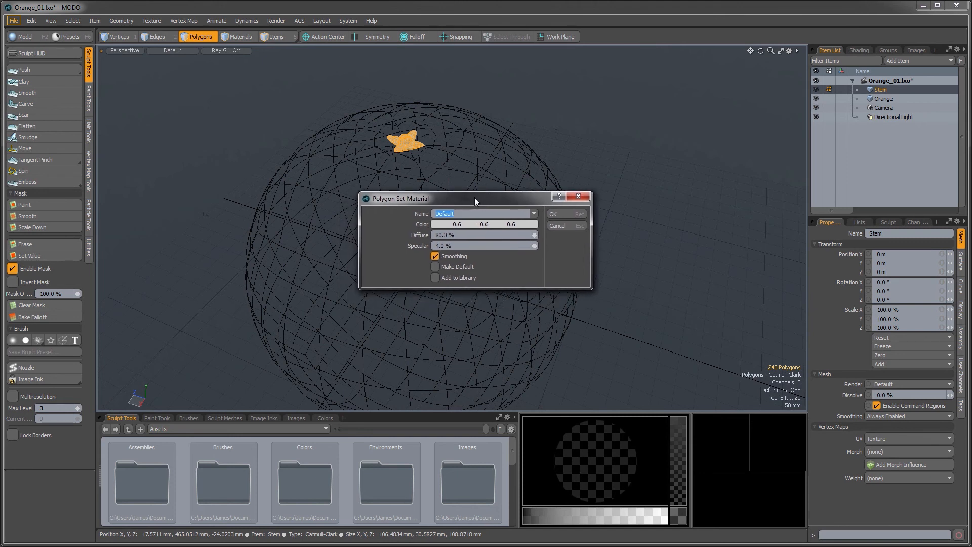
{"action": "type", "text": "OrangeStem"}
{"action": "left_click", "coordinate": [470, 226]}
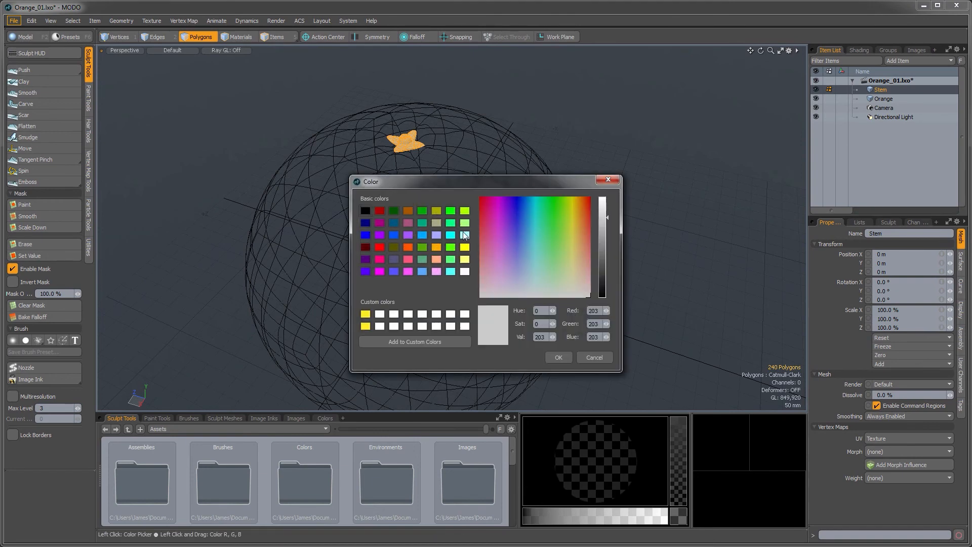
{"action": "left_click", "coordinate": [424, 247]}
{"action": "left_click", "coordinate": [556, 358]}
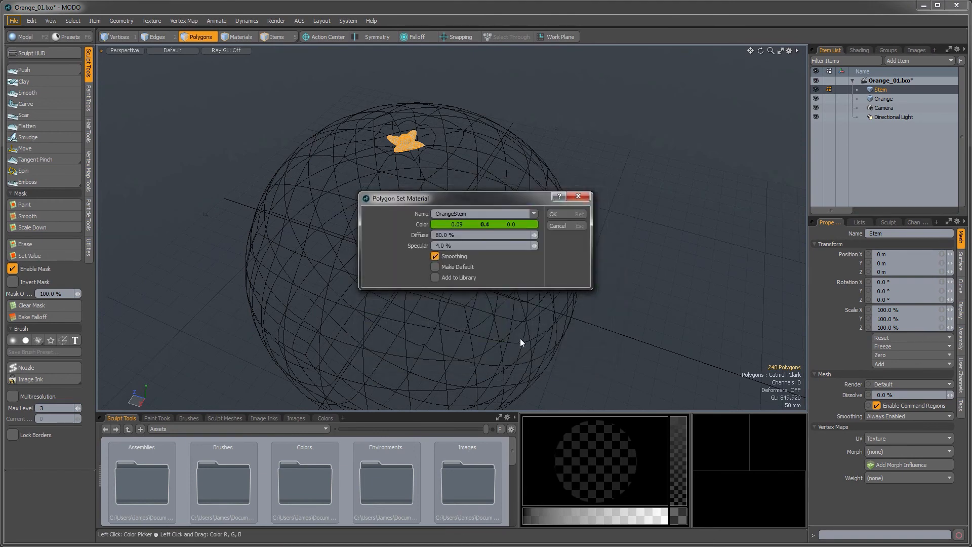
{"action": "left_click", "coordinate": [561, 214]}
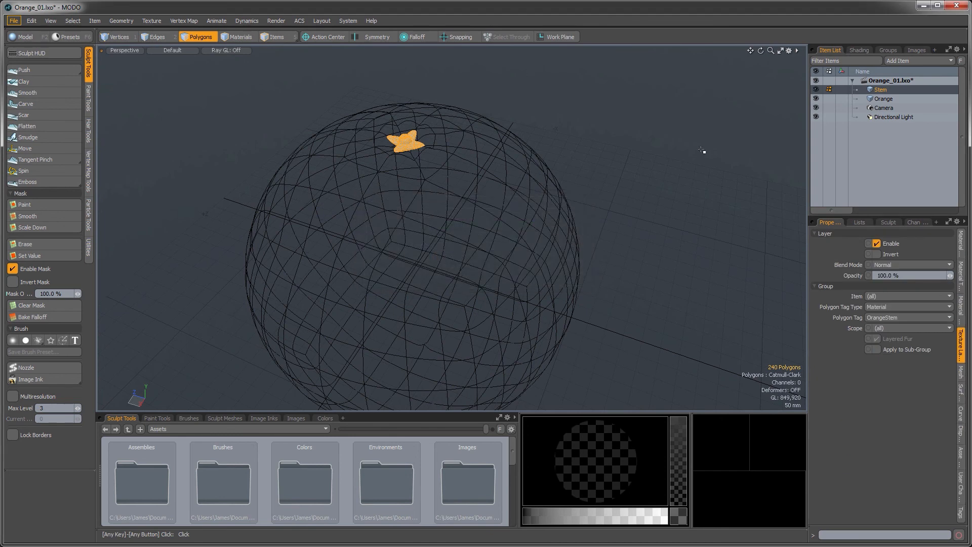
Step: Assign a new material named OrangeFlesh in orange (RGB 228, 161, 53) to the Orange item's polygons
{"action": "left_click", "coordinate": [874, 98]}
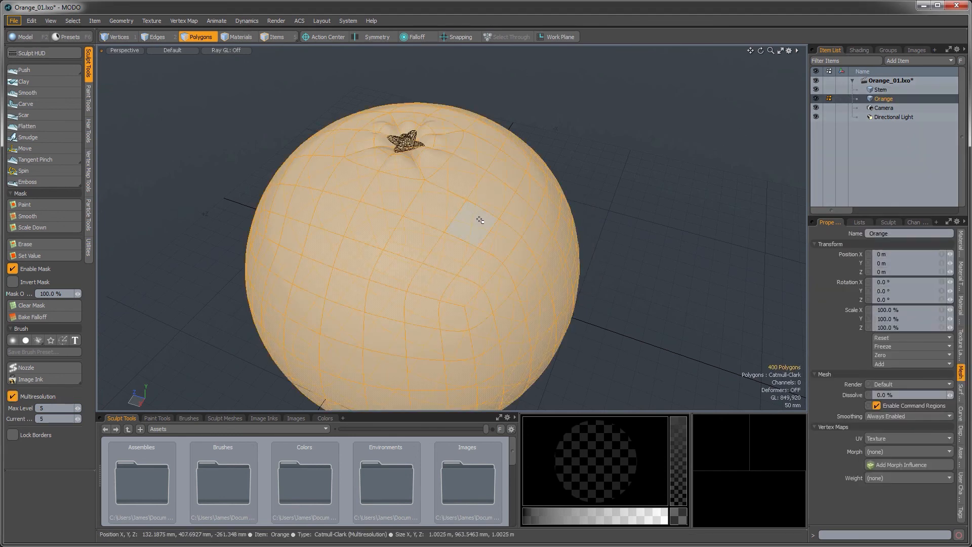
{"action": "key", "text": "m"}
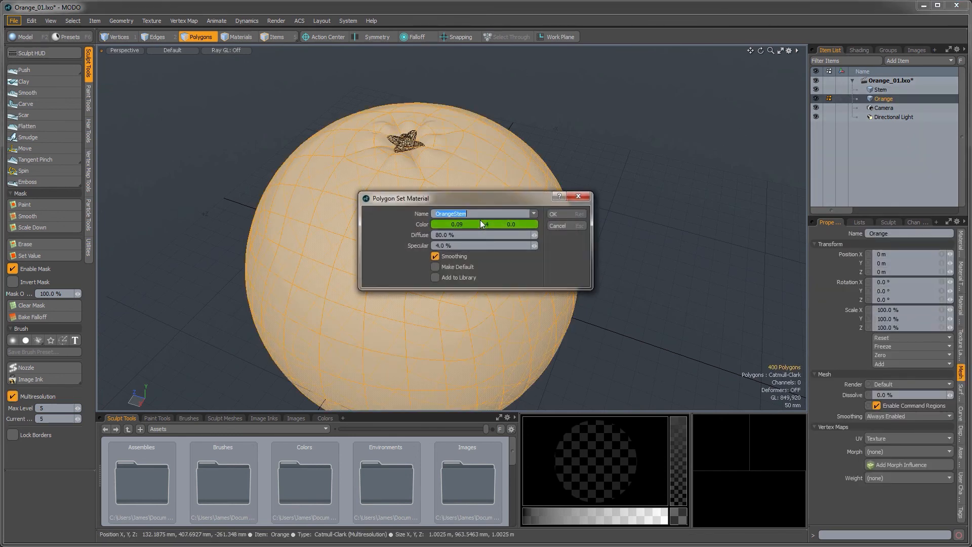
{"action": "key", "text": "Right"}
{"action": "left_click", "coordinate": [473, 223]}
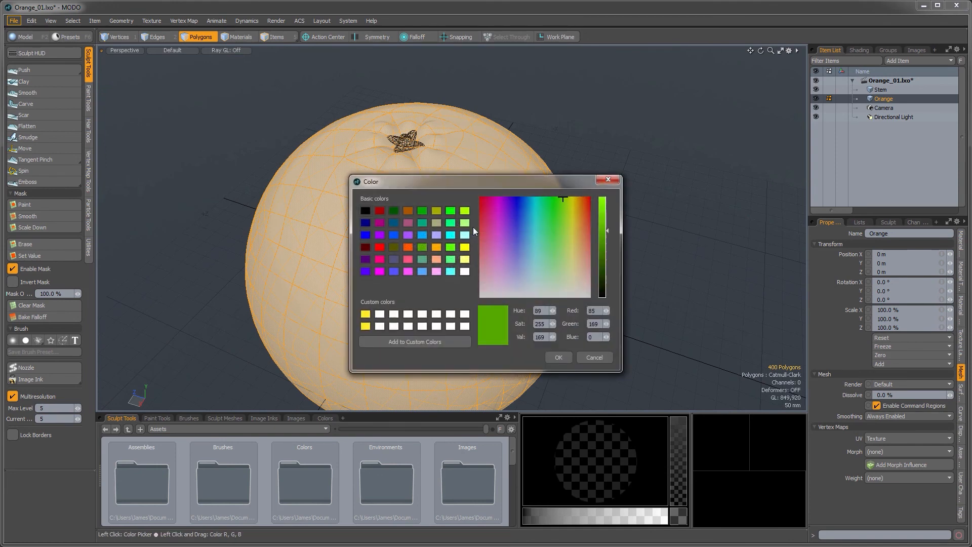
{"action": "left_click", "coordinate": [433, 247]}
{"action": "left_click", "coordinate": [579, 221]}
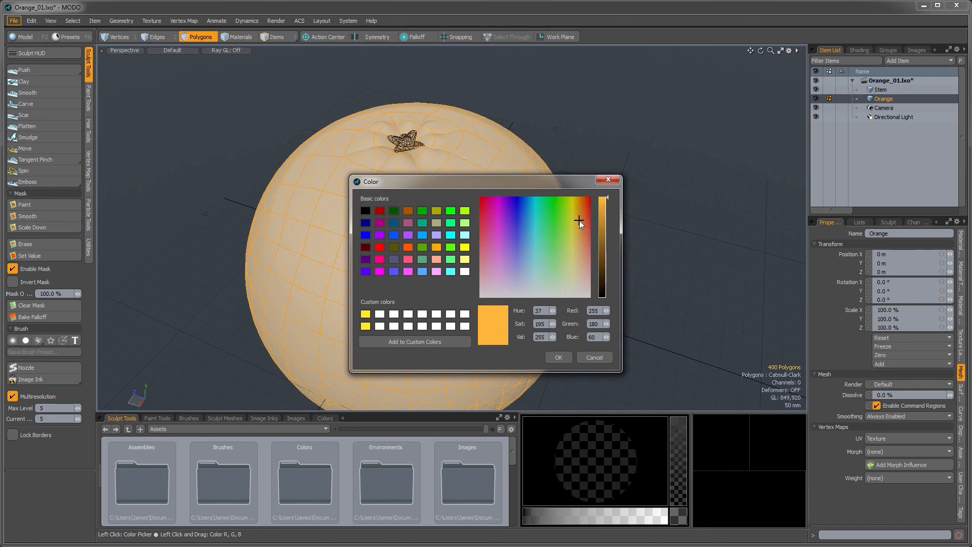
{"action": "left_click", "coordinate": [602, 208]}
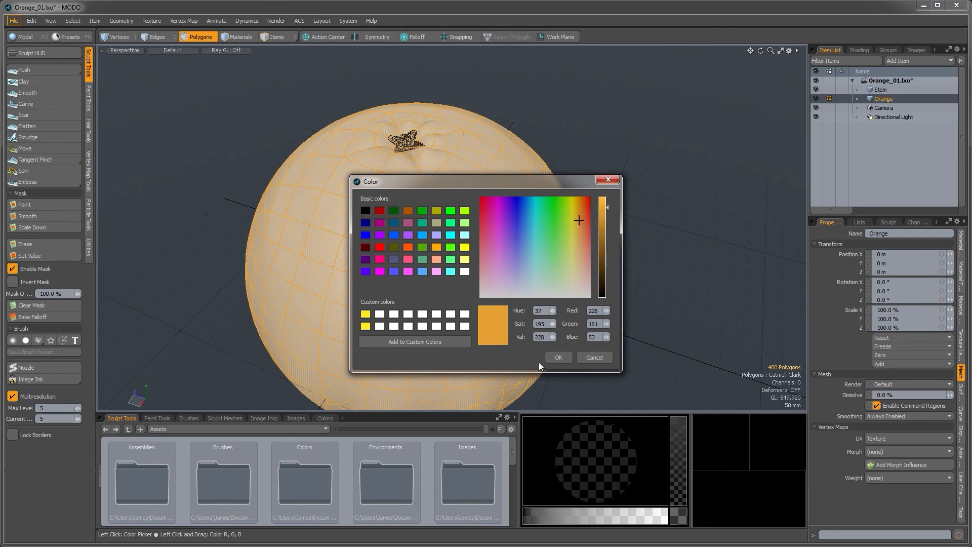
{"action": "left_click", "coordinate": [557, 358]}
{"action": "left_click", "coordinate": [575, 217]}
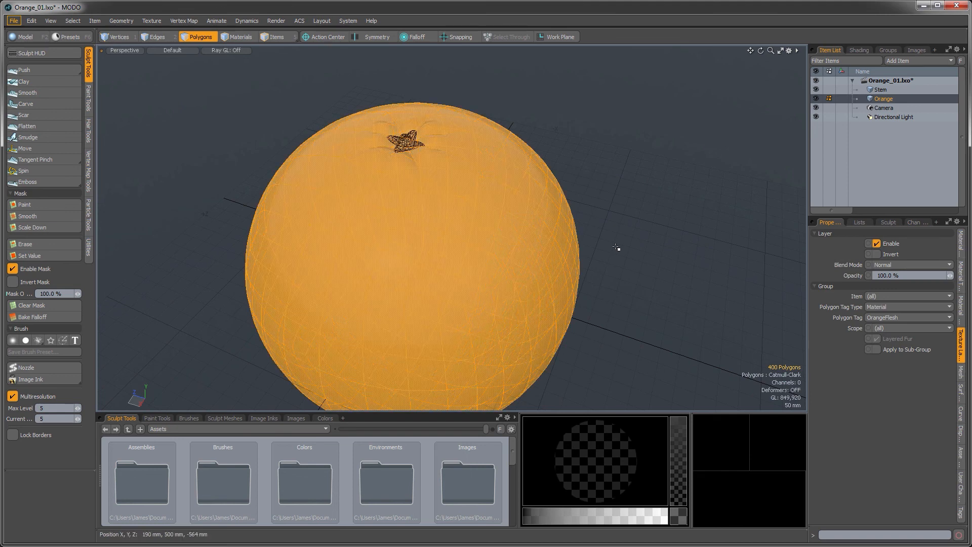
Step: Clear the polygon selection, add the Stem item to the Orange selection, and examine the coloured fruit and stem together
{"action": "left_click", "coordinate": [616, 248]}
{"action": "left_click_drag", "start_coordinate": [442, 293], "coordinate": [458, 267], "text": "alt"}
{"action": "scroll", "coordinate": [458, 267], "scroll_direction": "down", "scroll_amount": 3}
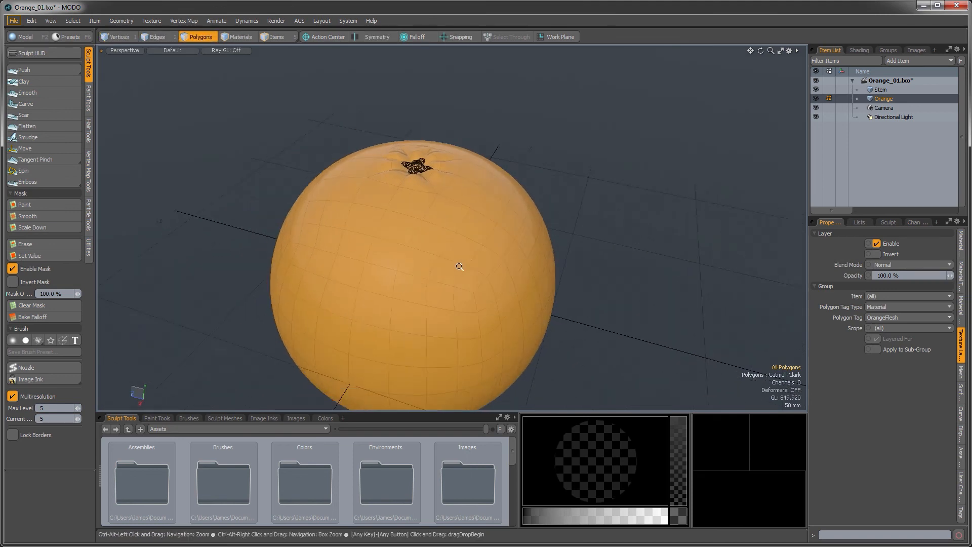
{"action": "left_click", "coordinate": [883, 93], "text": "shift"}
{"action": "scroll", "coordinate": [451, 267], "scroll_direction": "down", "scroll_amount": 4}
{"action": "scroll", "coordinate": [447, 275], "scroll_direction": "up", "scroll_amount": 5}
{"action": "left_click_drag", "start_coordinate": [447, 276], "coordinate": [413, 263], "text": "alt+shift"}
{"action": "scroll", "coordinate": [412, 262], "scroll_direction": "down", "scroll_amount": 2}
{"action": "left_click_drag", "start_coordinate": [412, 262], "coordinate": [378, 306], "text": "alt+shift"}
{"action": "left_click_drag", "start_coordinate": [377, 306], "coordinate": [434, 257], "text": "alt"}
{"action": "left_click_drag", "start_coordinate": [434, 257], "coordinate": [389, 295], "text": "alt"}
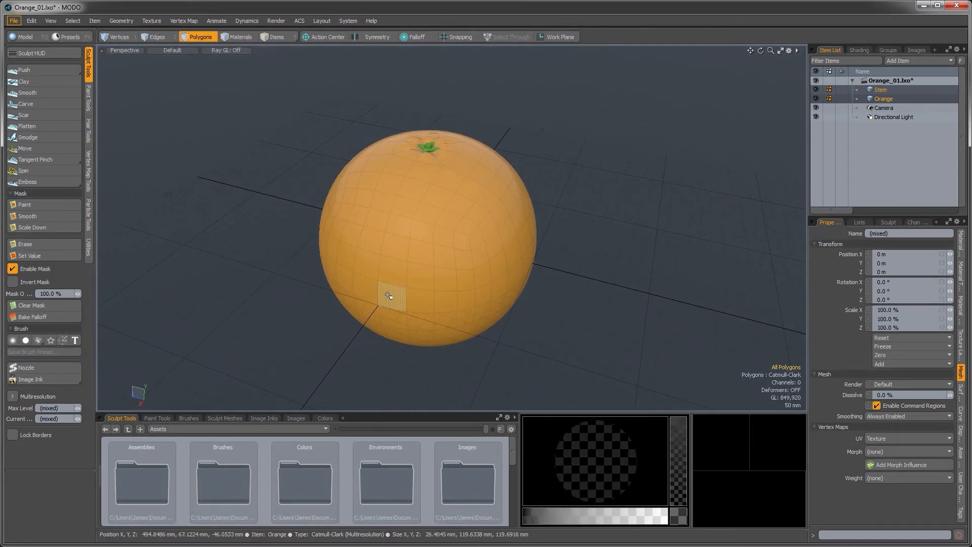